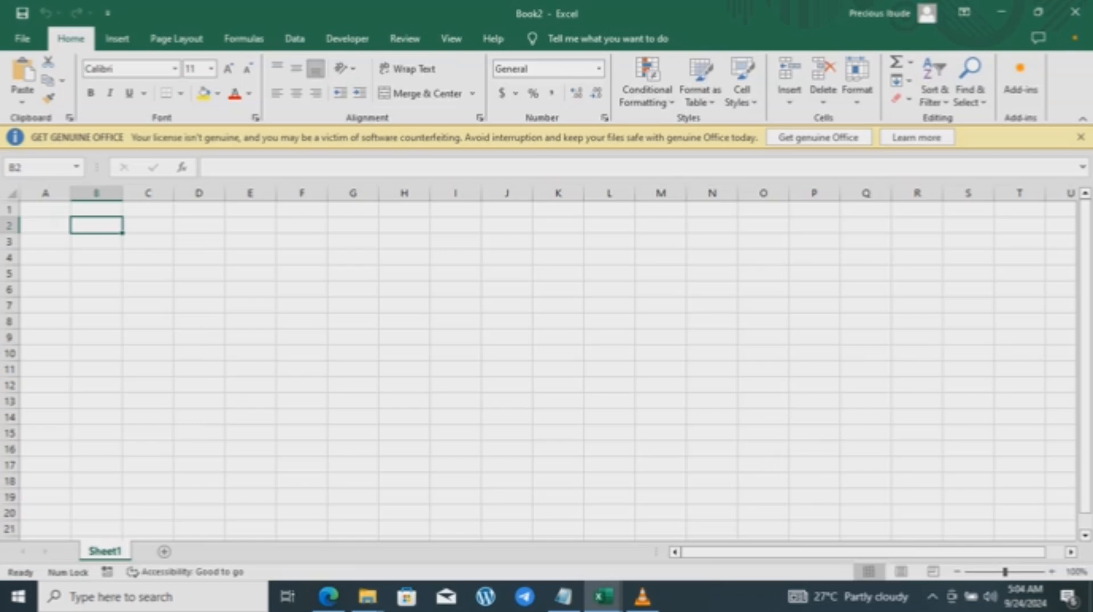
Enter the value 24 in cell B2.
{"action": "key", "text": "BackSpace"}
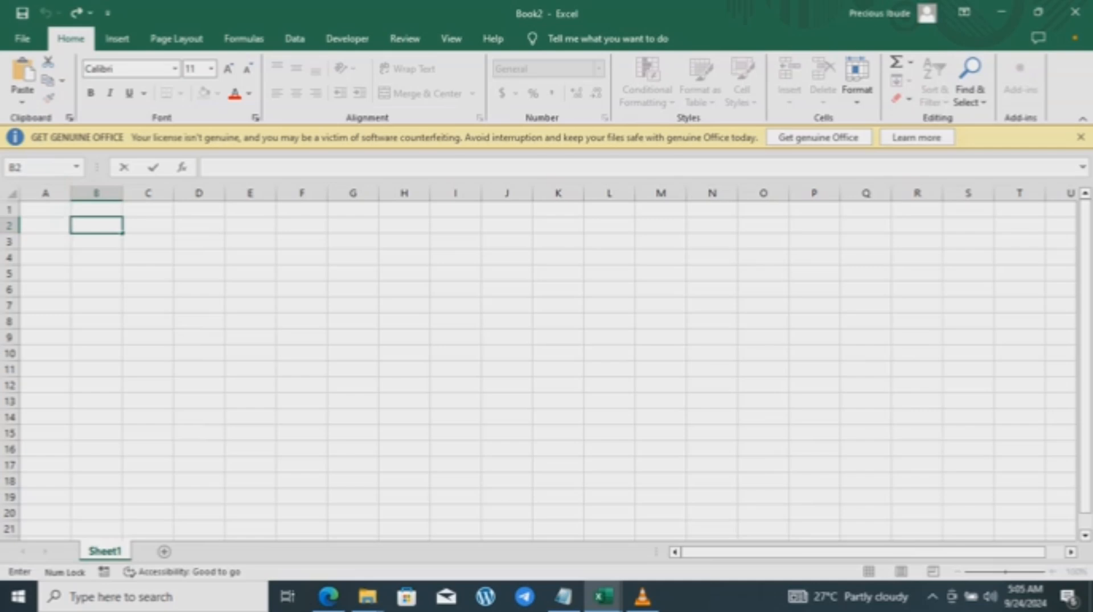
{"action": "type", "text": "24"}
{"action": "left_click", "coordinate": [96, 257]}
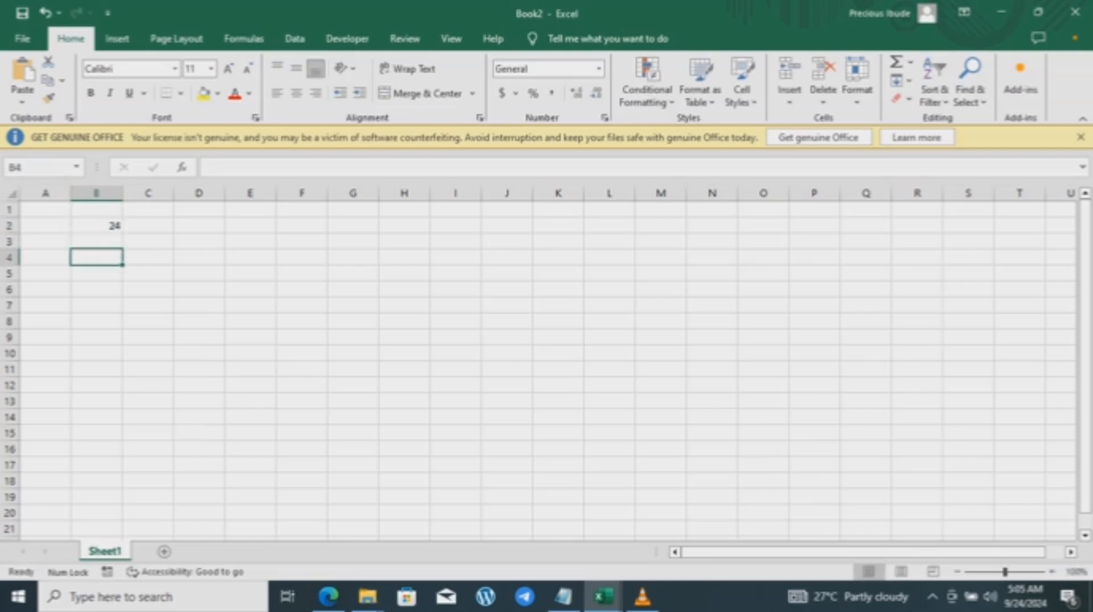
{"action": "left_click", "coordinate": [96, 226]}
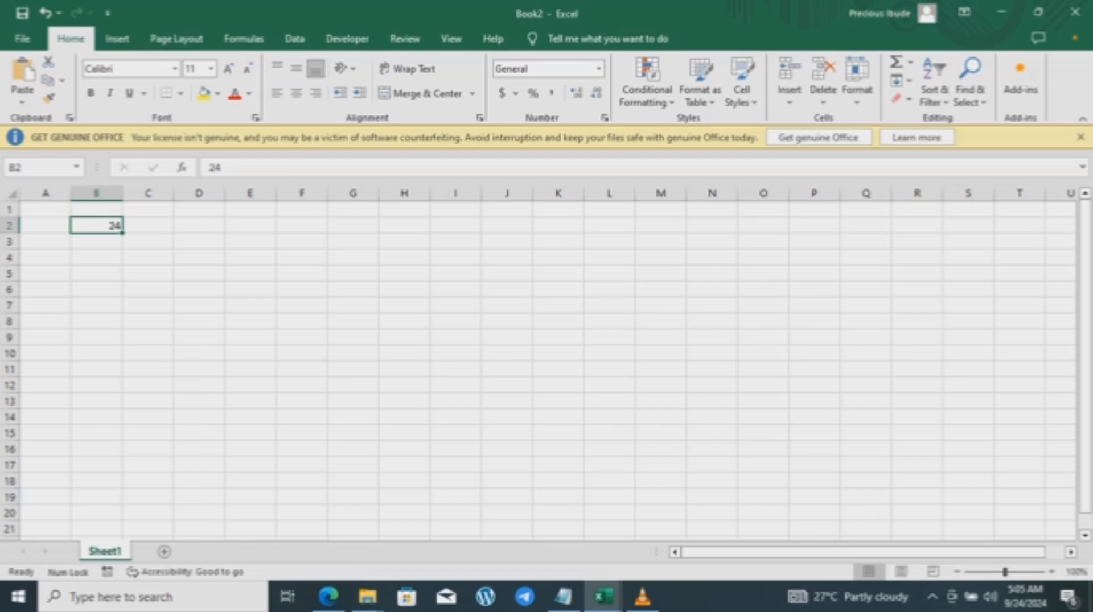
Enter the label "no of sales" in cell A2 and widen column A to fit it.
{"action": "left_click", "coordinate": [45, 226]}
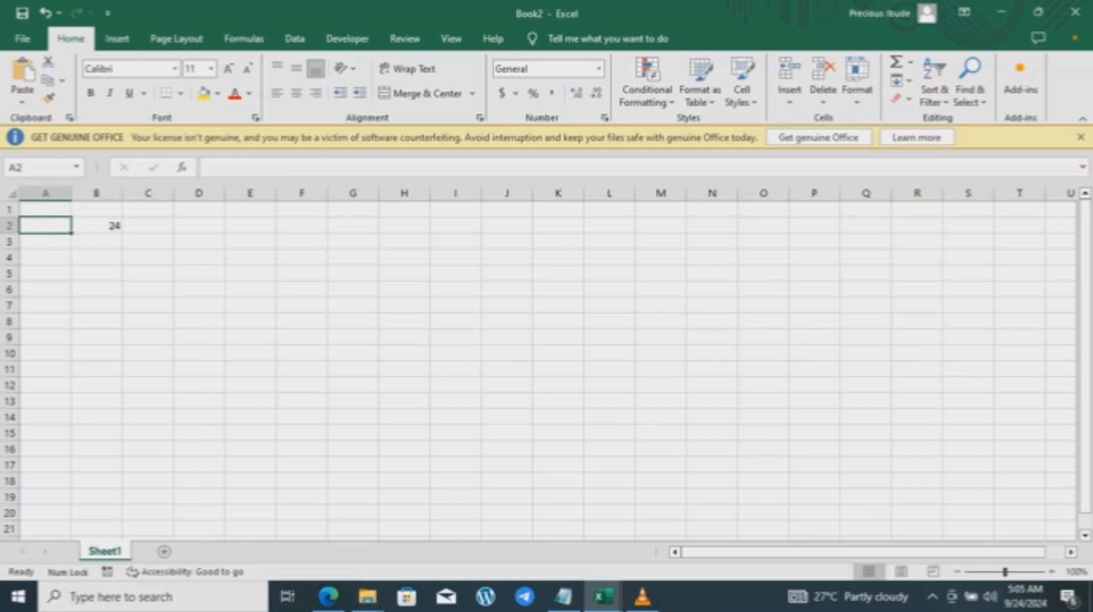
{"action": "type", "text": "N.O"}
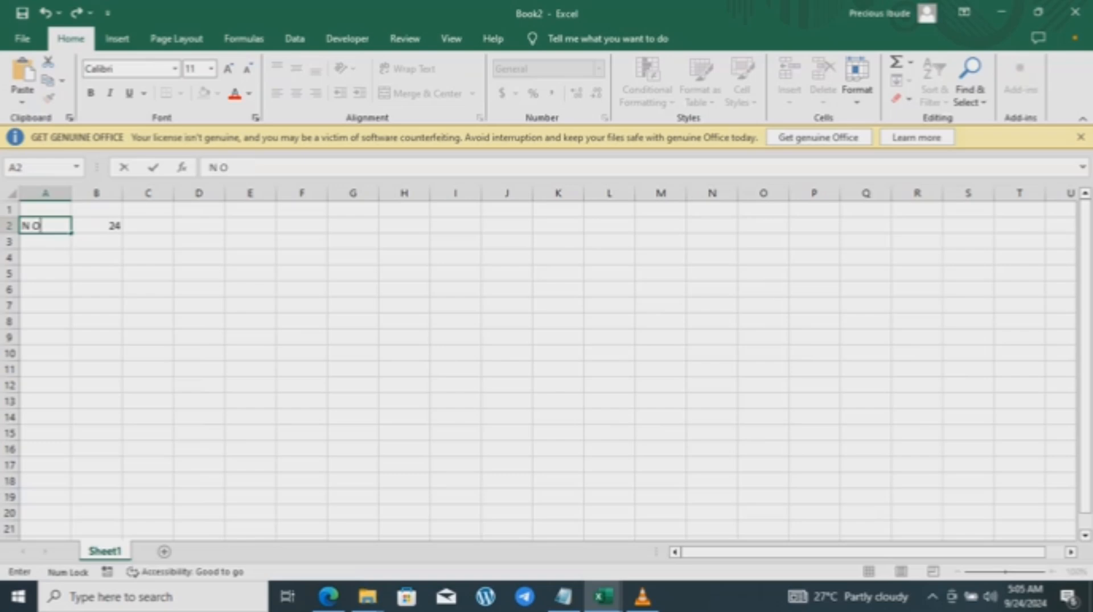
{"action": "key", "text": "BackSpace"}
{"action": "key", "text": "BackSpace"}
{"action": "key", "text": "BackSpace"}
{"action": "type", "text": "no of sallies"}
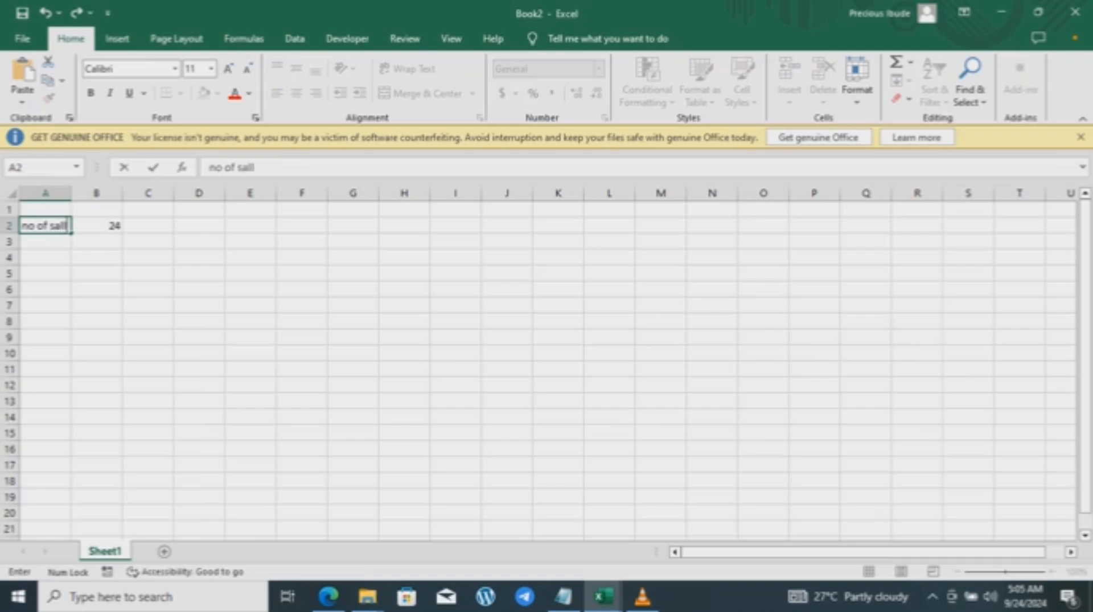
{"action": "key", "text": "BackSpace"}
{"action": "key", "text": "BackSpace"}
{"action": "key", "text": "BackSpace"}
{"action": "key", "text": "BackSpace"}
{"action": "type", "text": "es"}
{"action": "left_click", "coordinate": [148, 257]}
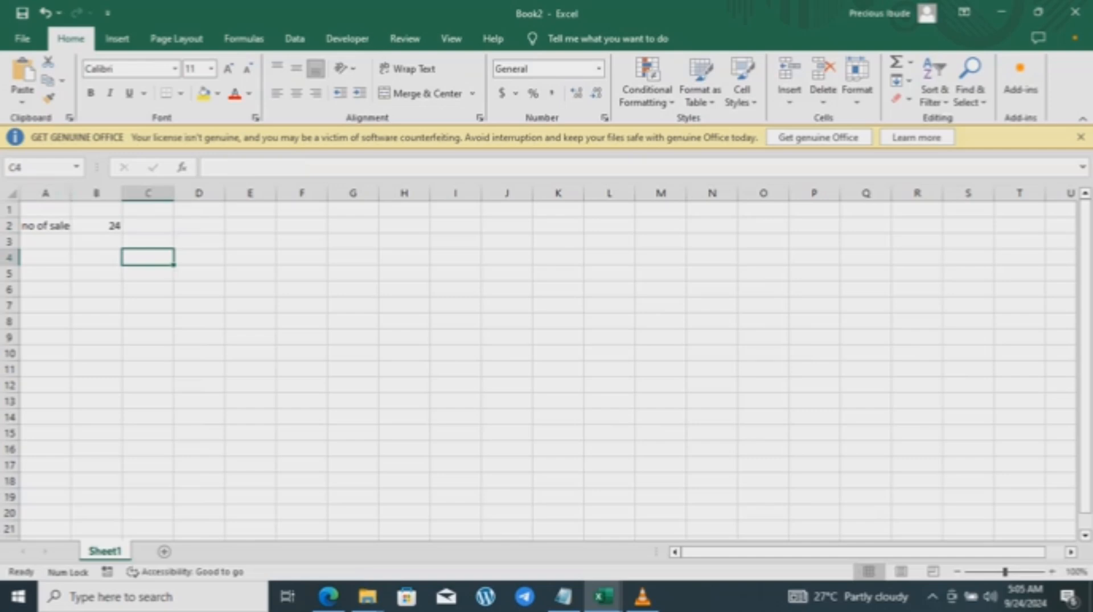
{"action": "left_click_drag", "start_coordinate": [71, 194], "coordinate": [81, 194]}
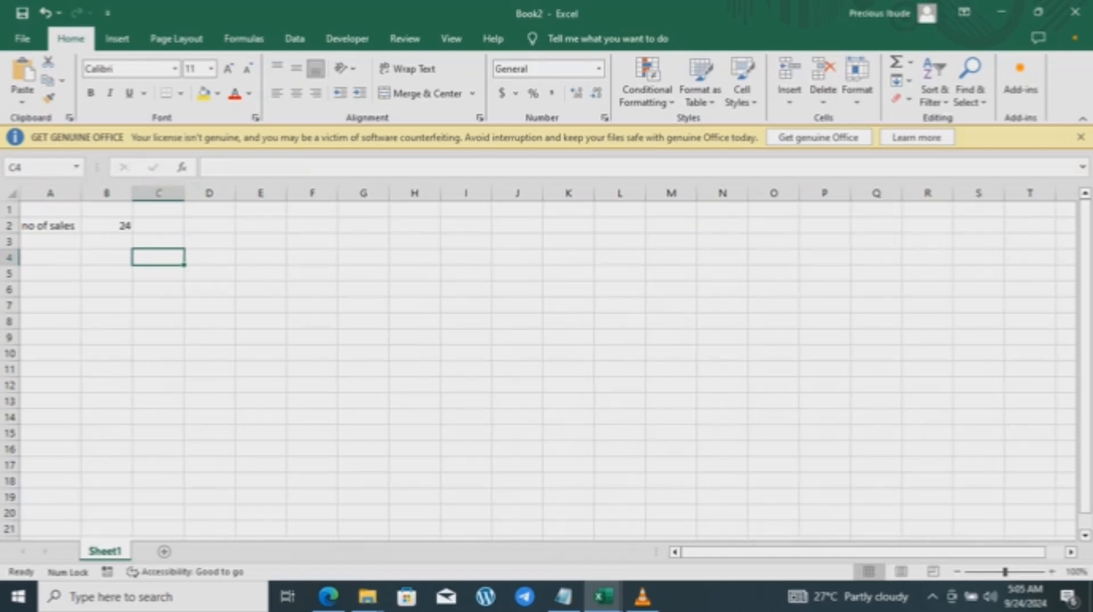
Try to name cell B2 "no of sales", with spaces between the words.
{"action": "left_click", "coordinate": [107, 289]}
{"action": "left_click", "coordinate": [107, 226]}
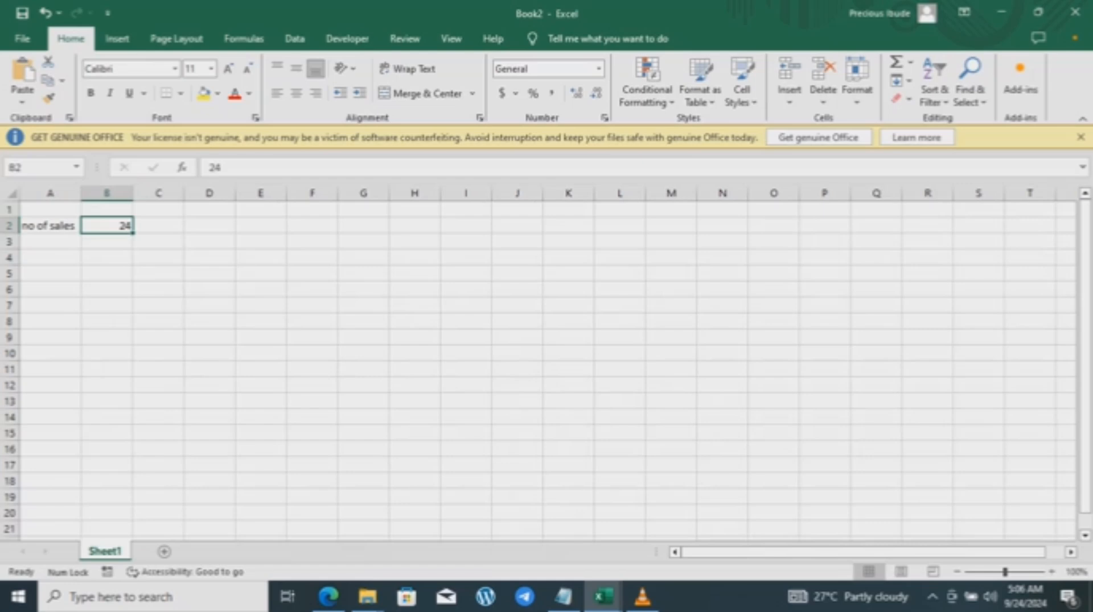
{"action": "left_click", "coordinate": [158, 274]}
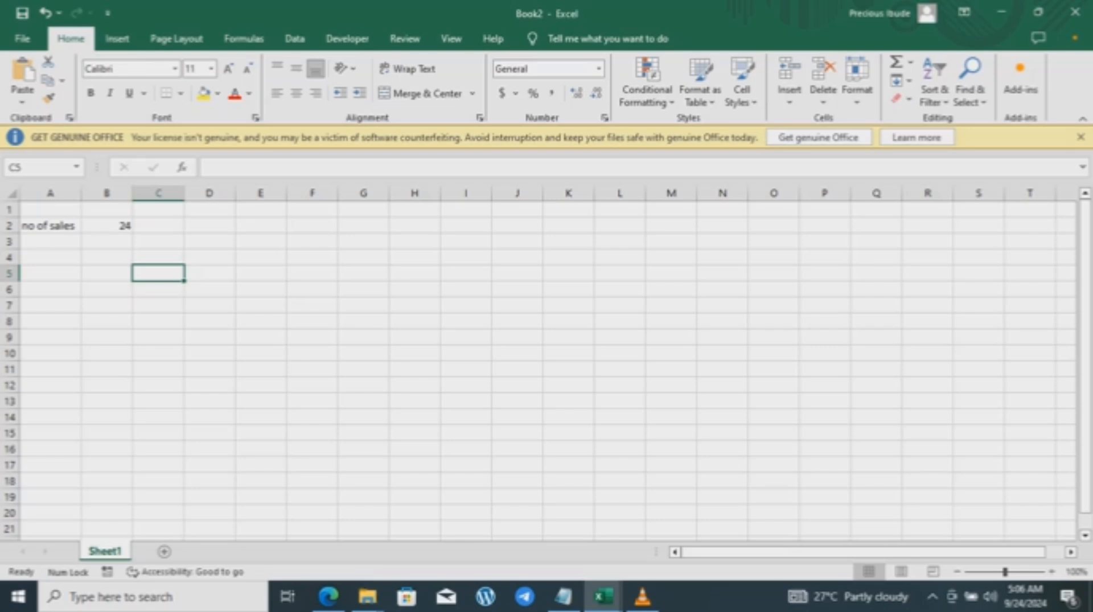
{"action": "left_click", "coordinate": [106, 226]}
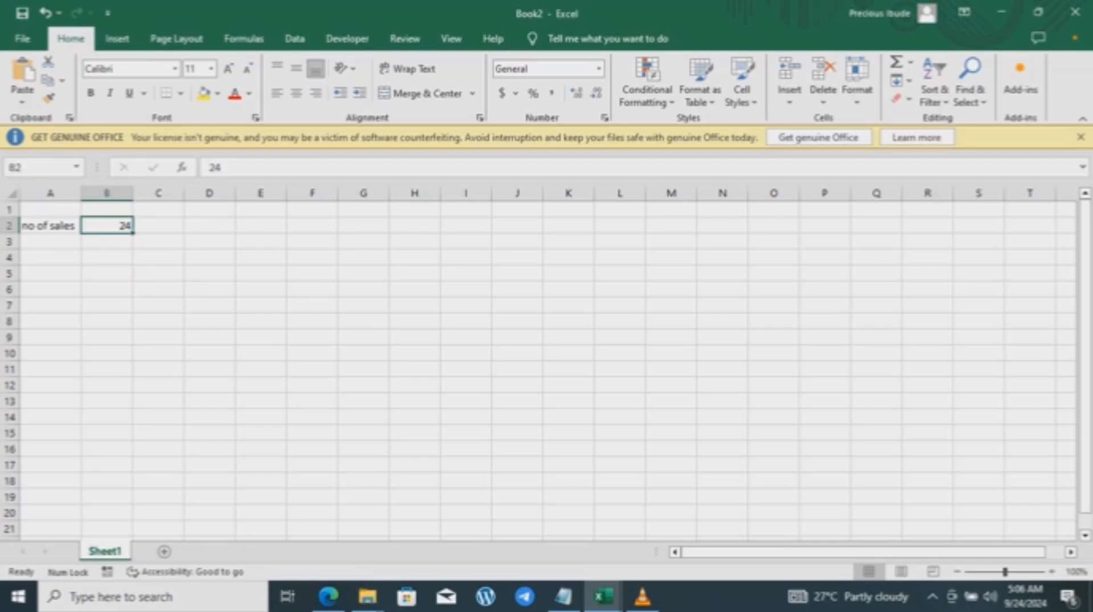
{"action": "left_click", "coordinate": [34, 168]}
{"action": "type", "text": "no of sales"}
{"action": "key", "text": "Return"}
{"action": "key", "text": "Return"}
{"action": "left_click", "coordinate": [107, 226]}
{"action": "left_click", "coordinate": [50, 226]}
{"action": "left_click", "coordinate": [107, 226]}
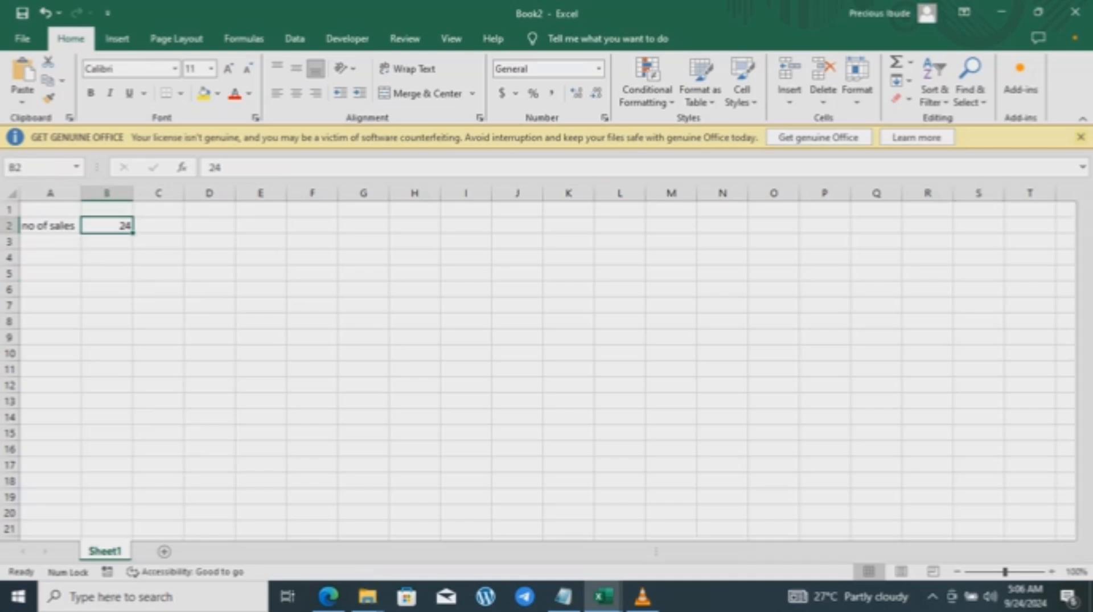
Dismiss the license notification and assign the name noofsales to cell B2.
{"action": "left_click", "coordinate": [1080, 137]}
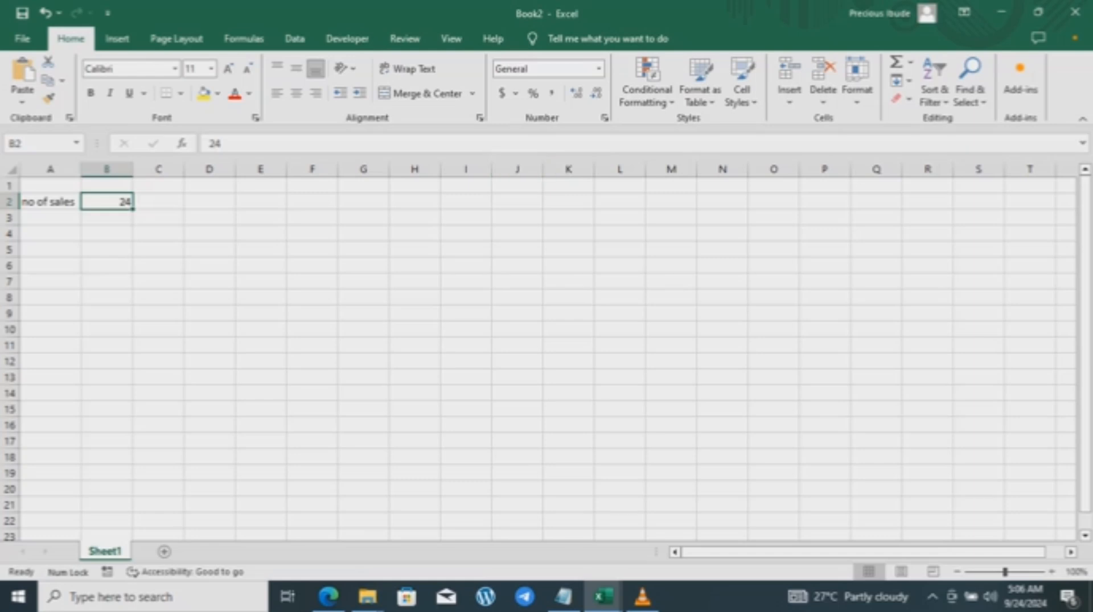
{"action": "left_click", "coordinate": [50, 266]}
{"action": "left_click", "coordinate": [107, 202]}
{"action": "left_click", "coordinate": [37, 143]}
{"action": "type", "text": "noofsales"}
{"action": "key", "text": "Return"}
Try to rename cell B2 to sales and check the name it carries.
{"action": "left_click", "coordinate": [58, 143]}
{"action": "key", "text": "BackSpace"}
{"action": "type", "text": "sales"}
{"action": "key", "text": "Return"}
{"action": "left_click", "coordinate": [107, 218]}
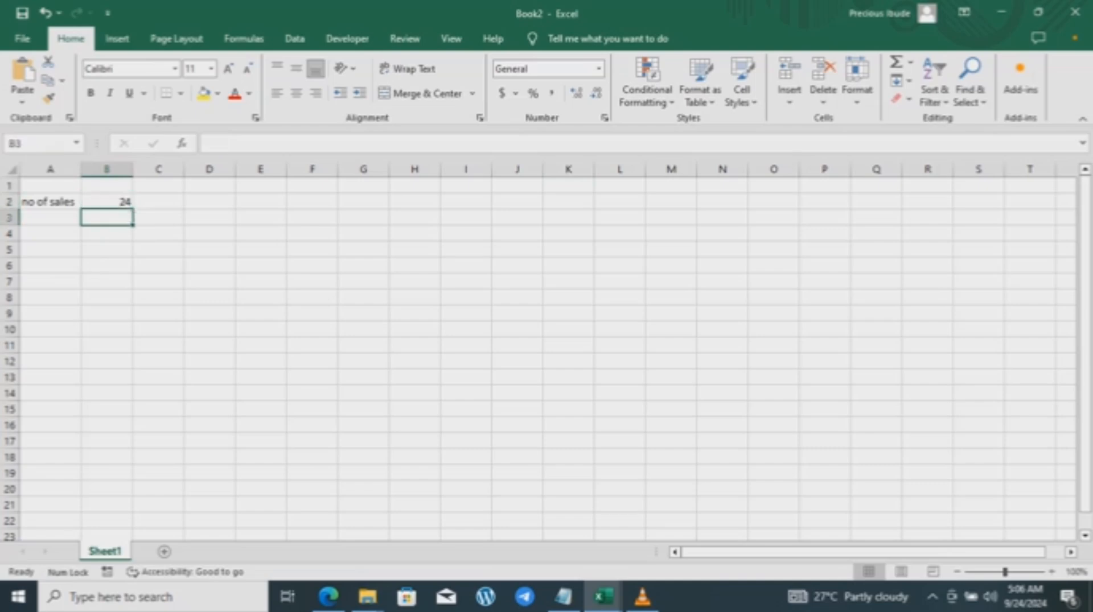
{"action": "left_click", "coordinate": [108, 202]}
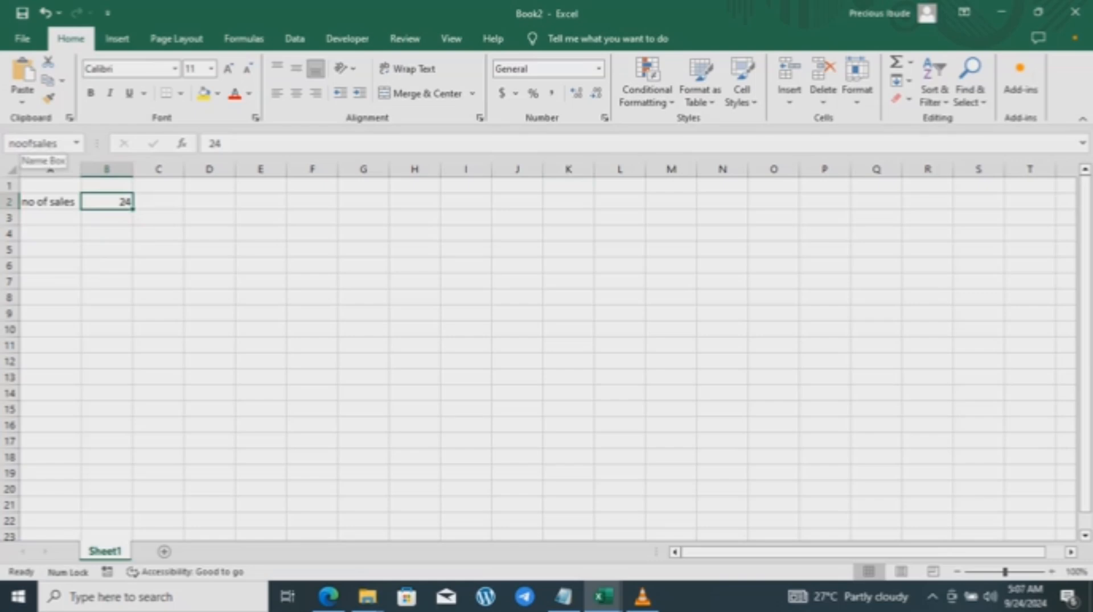
{"action": "left_click", "coordinate": [34, 143]}
{"action": "type", "text": "sa"}
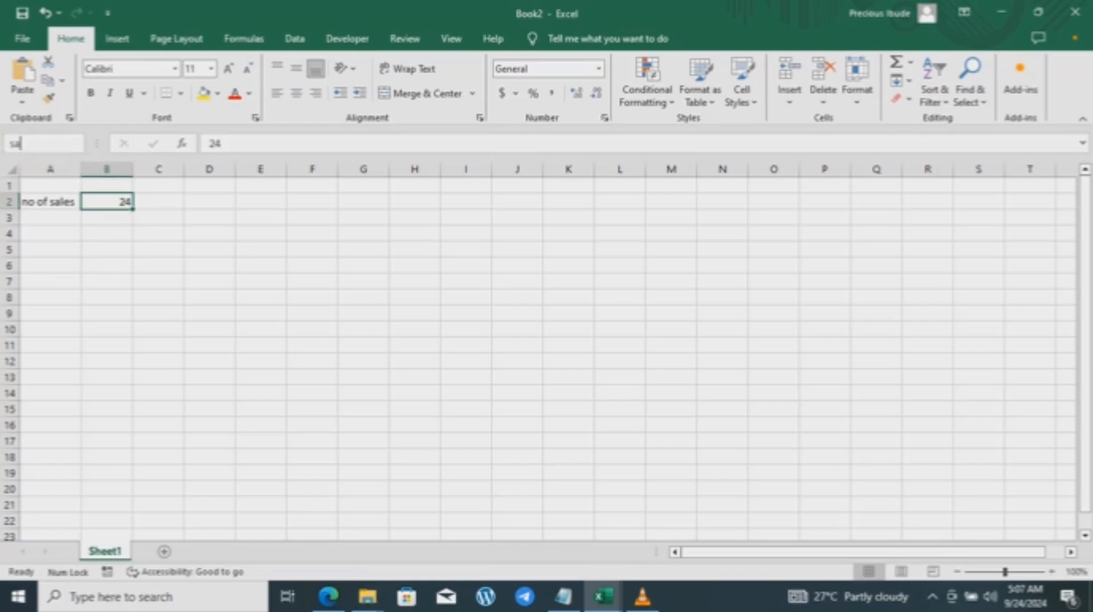
{"action": "type", "text": "les"}
{"action": "key", "text": "Return"}
{"action": "left_click", "coordinate": [158, 266]}
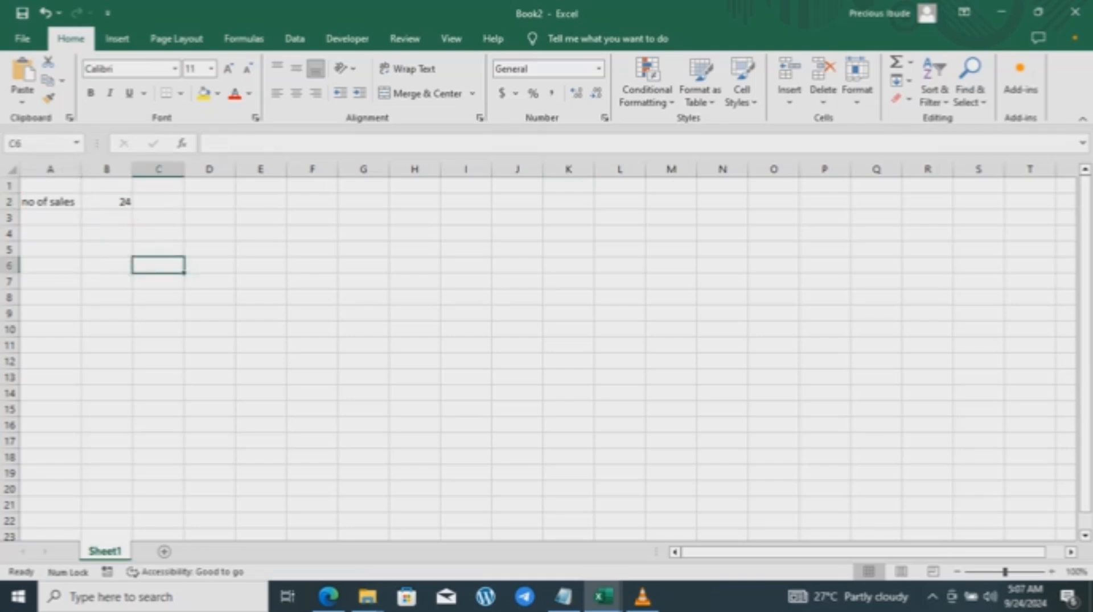
{"action": "left_click", "coordinate": [107, 202]}
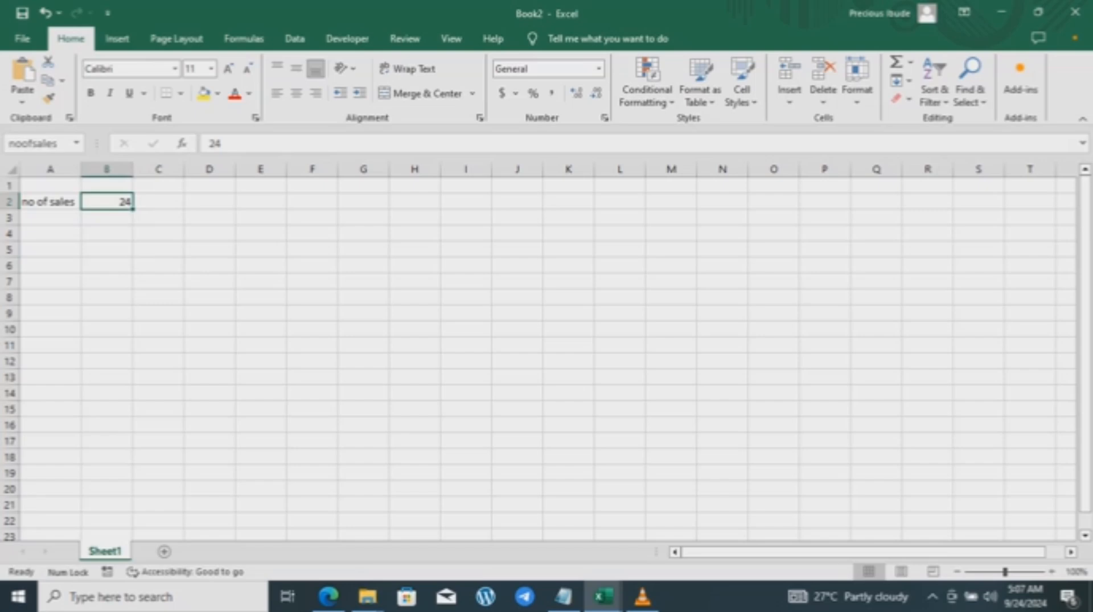
{"action": "left_click", "coordinate": [158, 234]}
{"action": "left_click", "coordinate": [210, 297]}
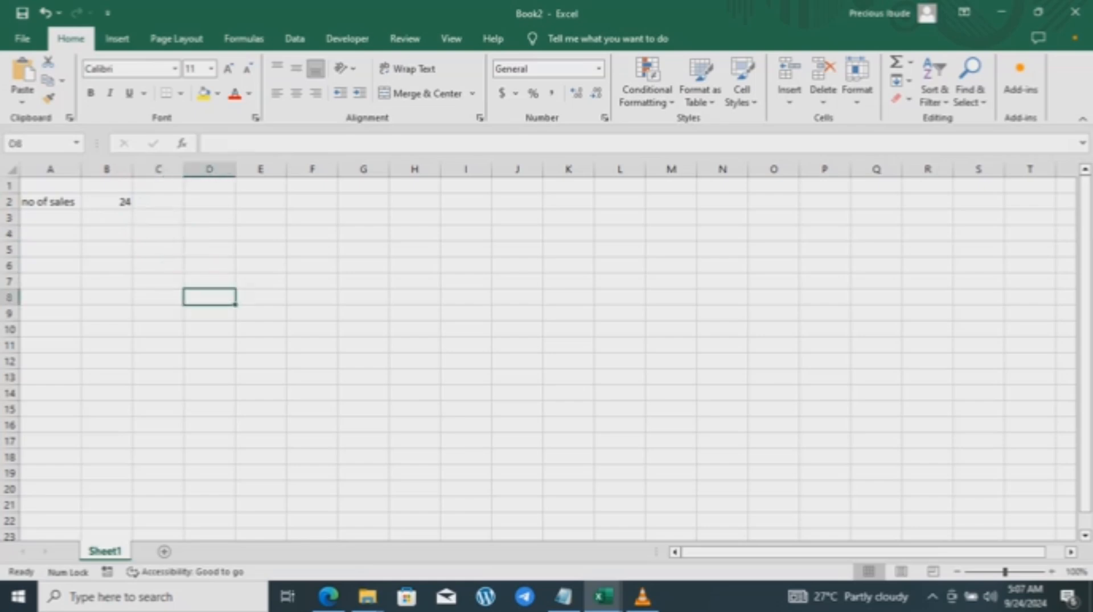
{"action": "left_click", "coordinate": [107, 202]}
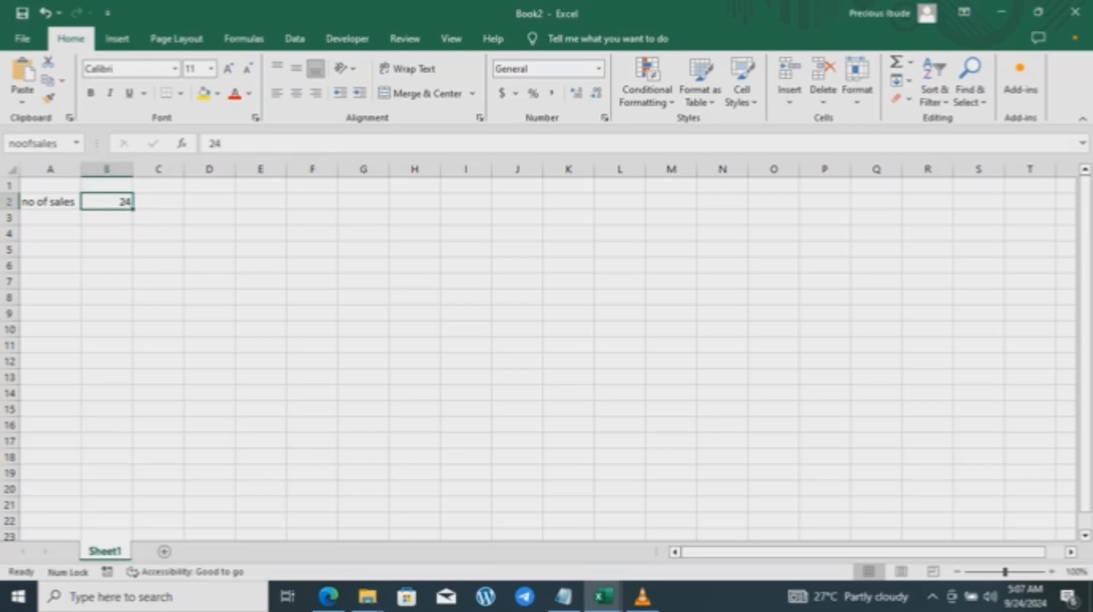
Enter the formula =noofsales in cell C6 to reference the named cell.
{"action": "left_click", "coordinate": [158, 266]}
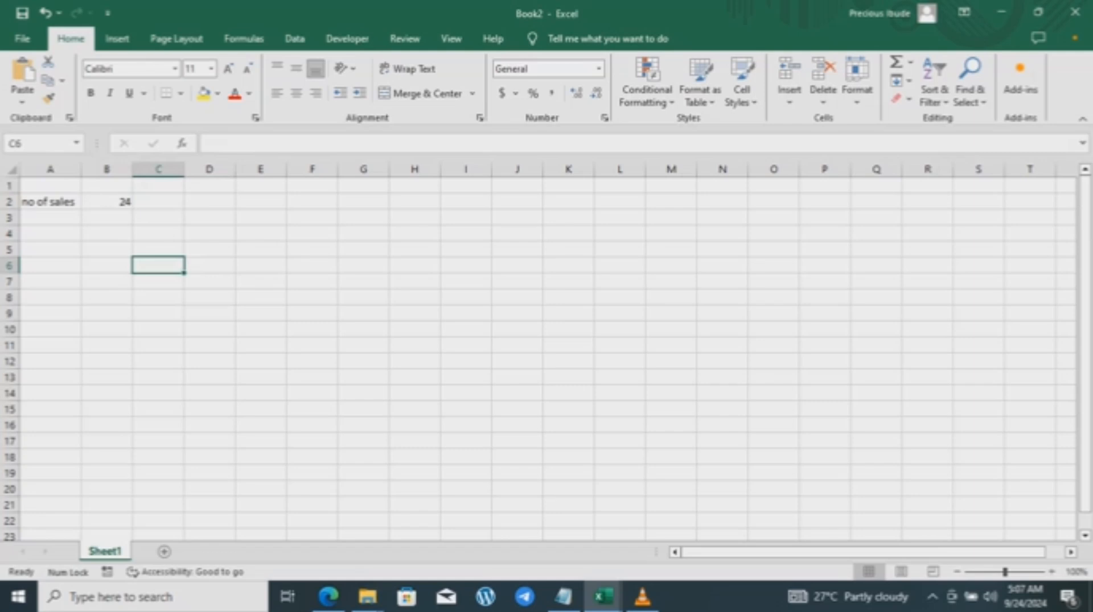
{"action": "type", "text": "="}
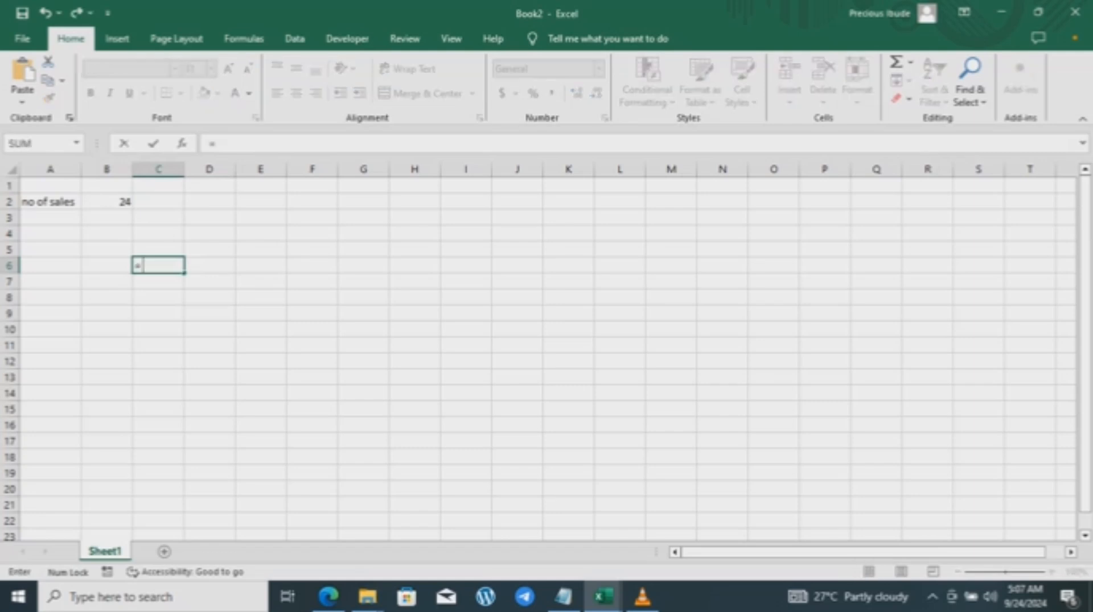
{"action": "type", "text": "noo"}
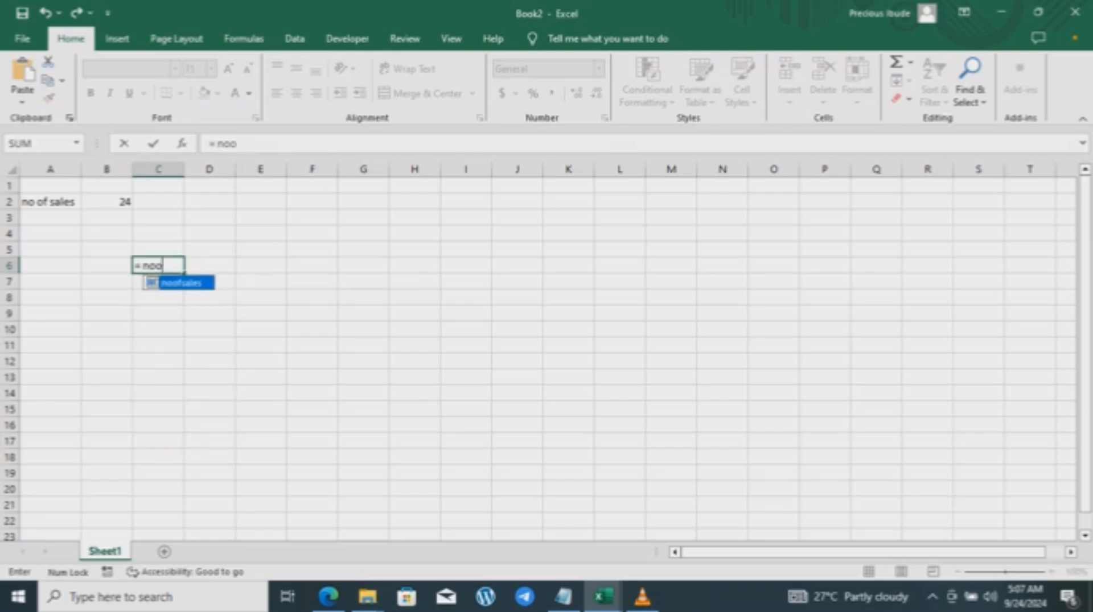
{"action": "type", "text": "fsa"}
{"action": "key", "text": "Tab"}
{"action": "key", "text": "Return"}
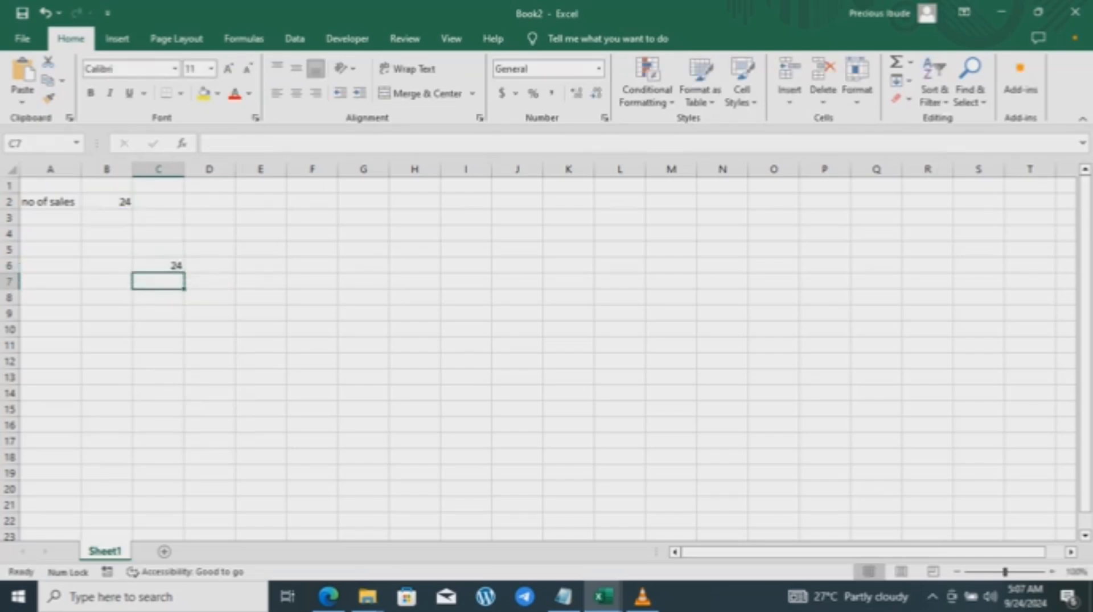
Examine the formula in C6 and compare it with the named cell B2 and the unnamed cells around it.
{"action": "left_click", "coordinate": [159, 265]}
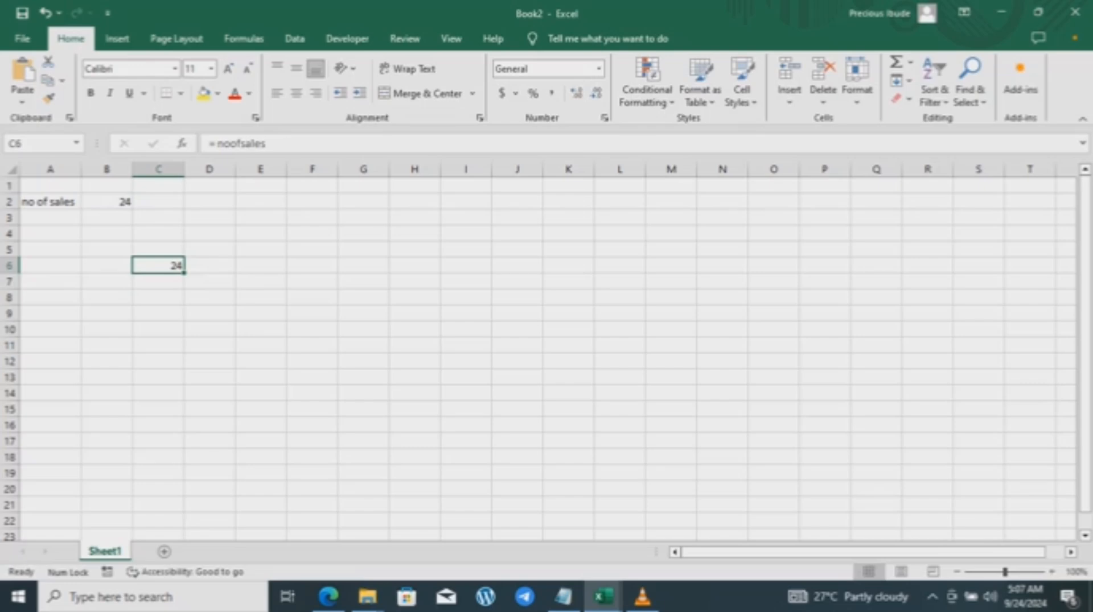
{"action": "left_click", "coordinate": [106, 202]}
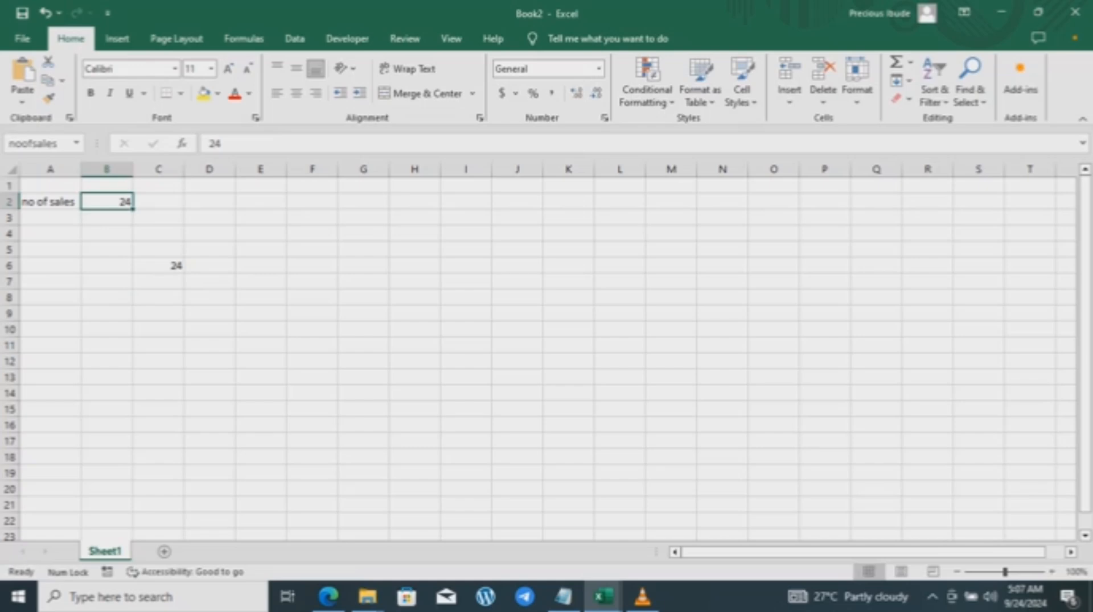
{"action": "left_click", "coordinate": [210, 249]}
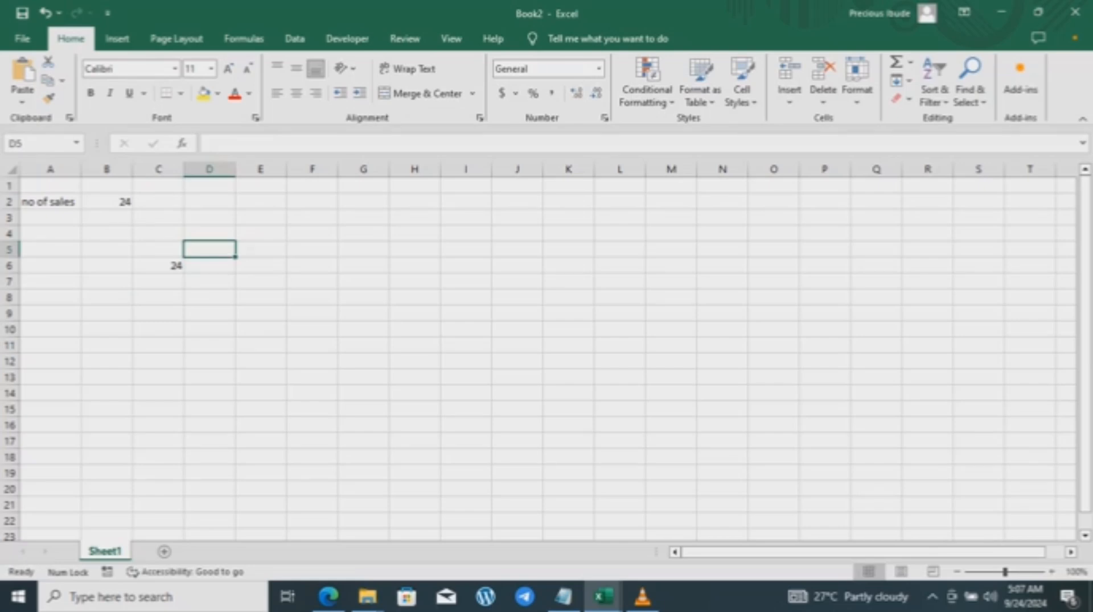
{"action": "left_click", "coordinate": [107, 218]}
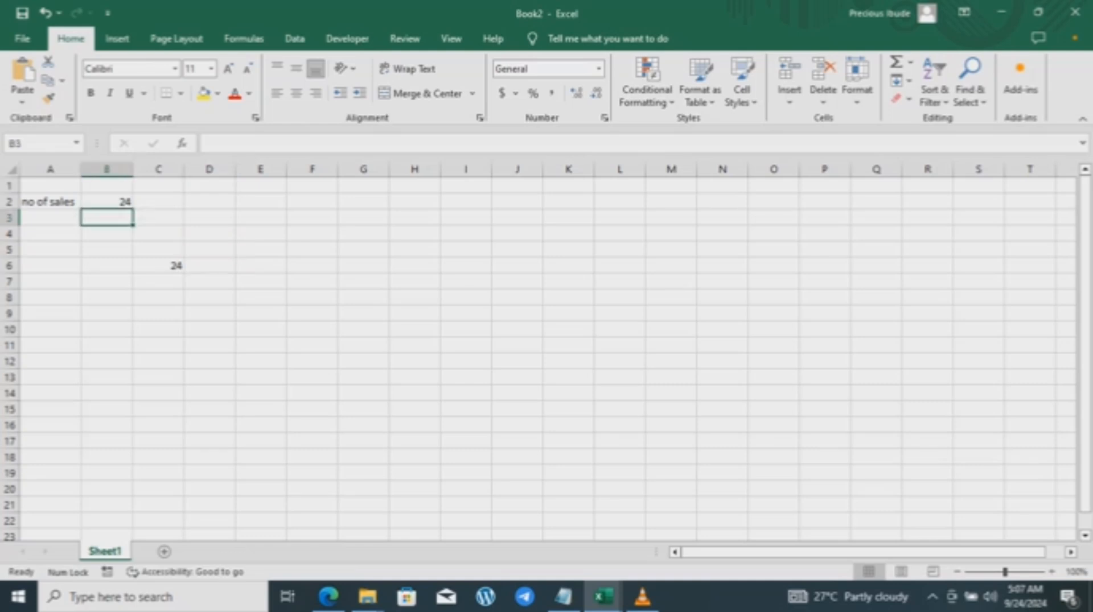
{"action": "key", "text": "Down"}
{"action": "key", "text": "Down"}
{"action": "key", "text": "Down"}
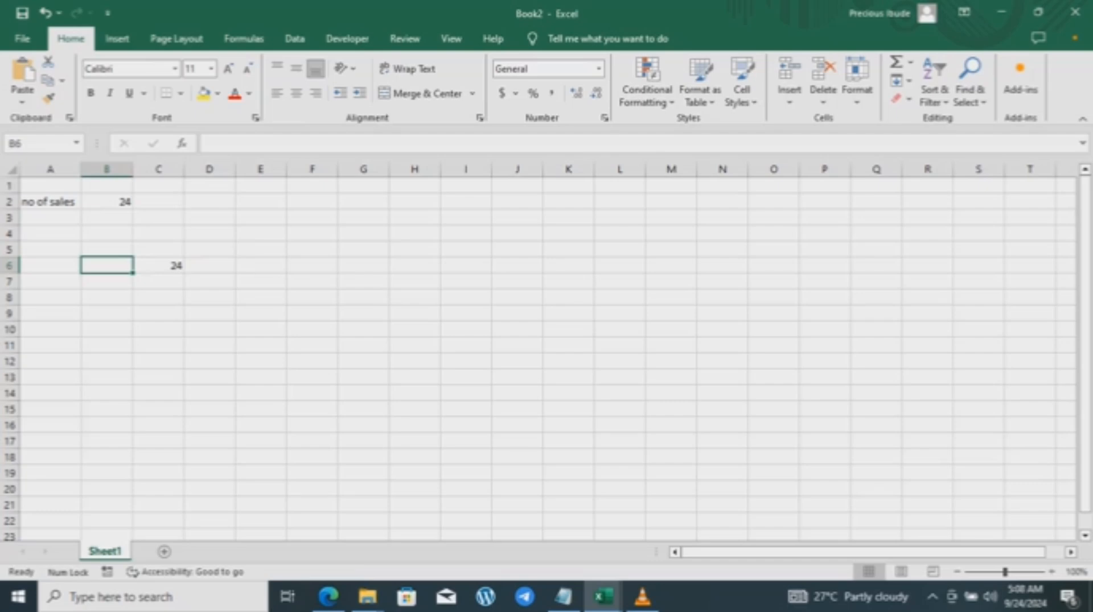
{"action": "left_click", "coordinate": [158, 265]}
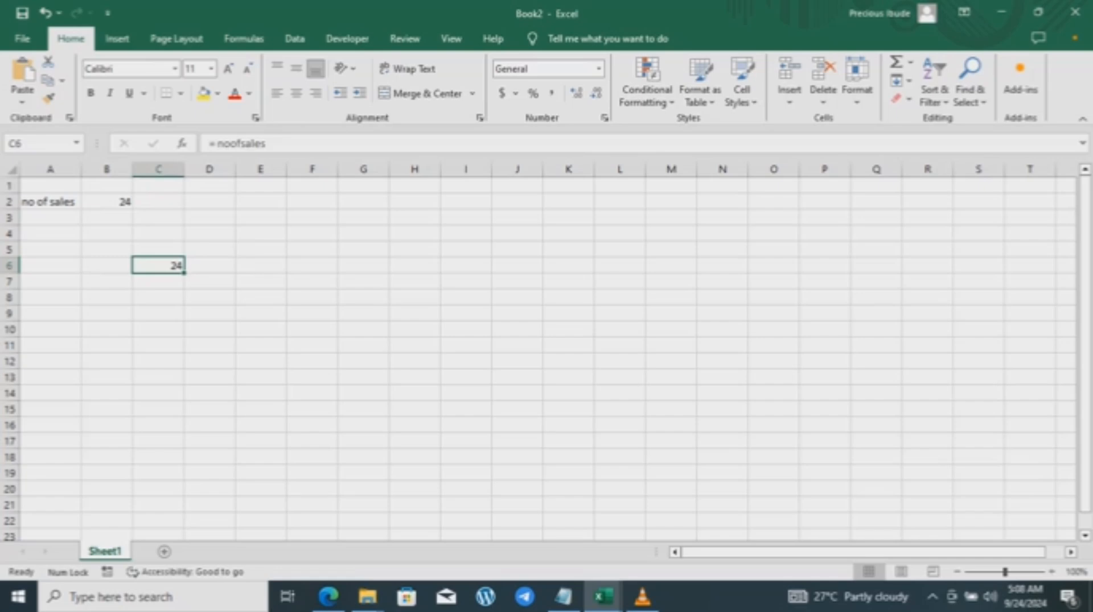
Enter the numbers 1 to 5 down cells F4 to F8.
{"action": "left_click", "coordinate": [312, 234]}
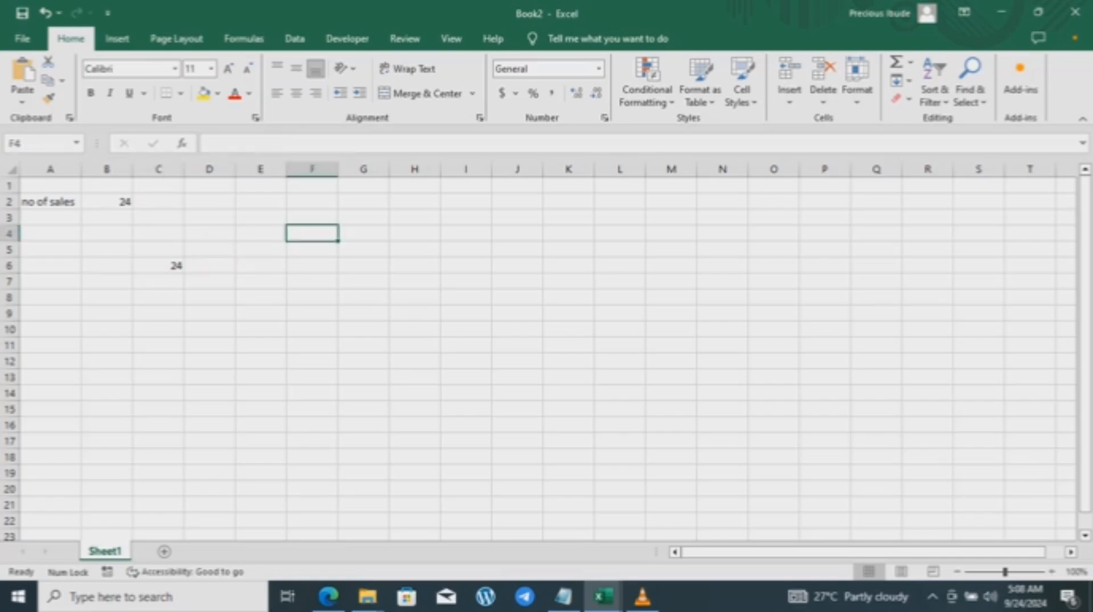
{"action": "type", "text": "1"}
{"action": "key", "text": "Return"}
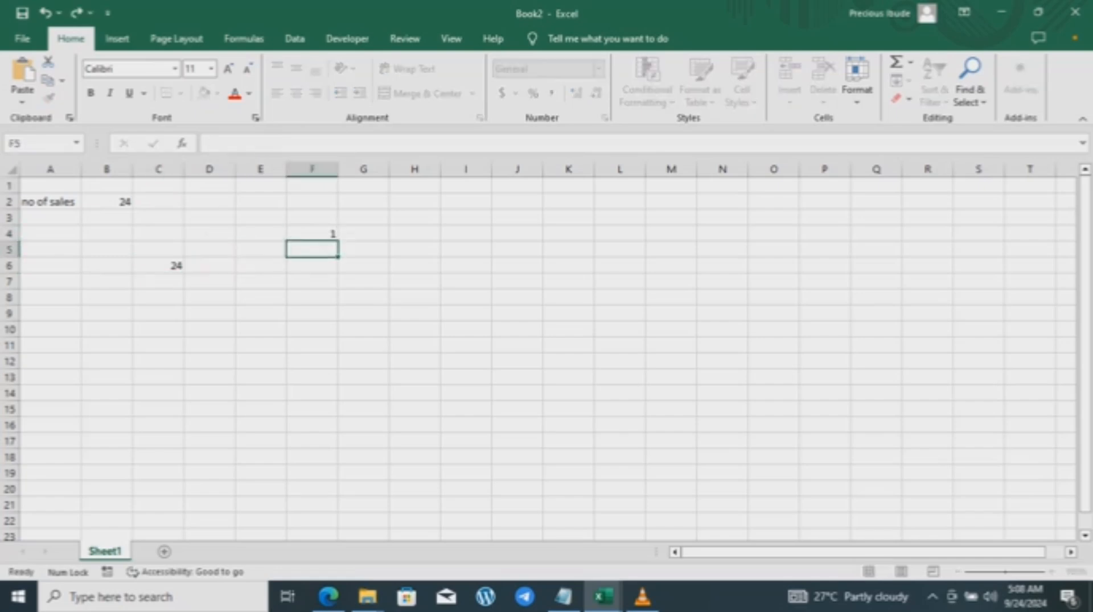
{"action": "type", "text": "2"}
{"action": "key", "text": "Return"}
{"action": "type", "text": "3"}
{"action": "key", "text": "Return"}
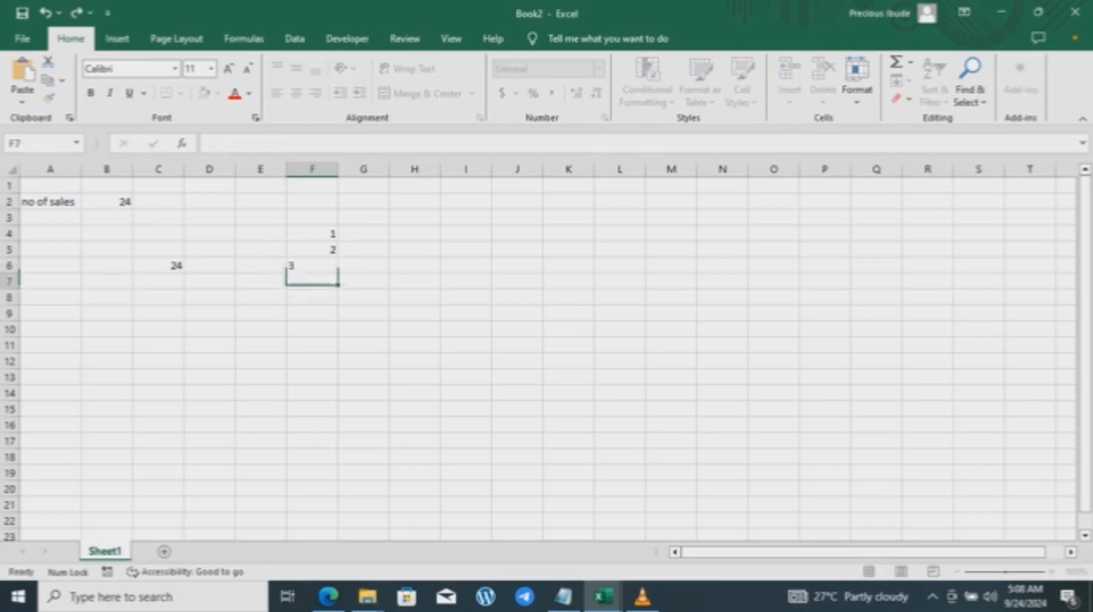
{"action": "type", "text": "3"}
{"action": "key", "text": "BackSpace"}
{"action": "type", "text": "4"}
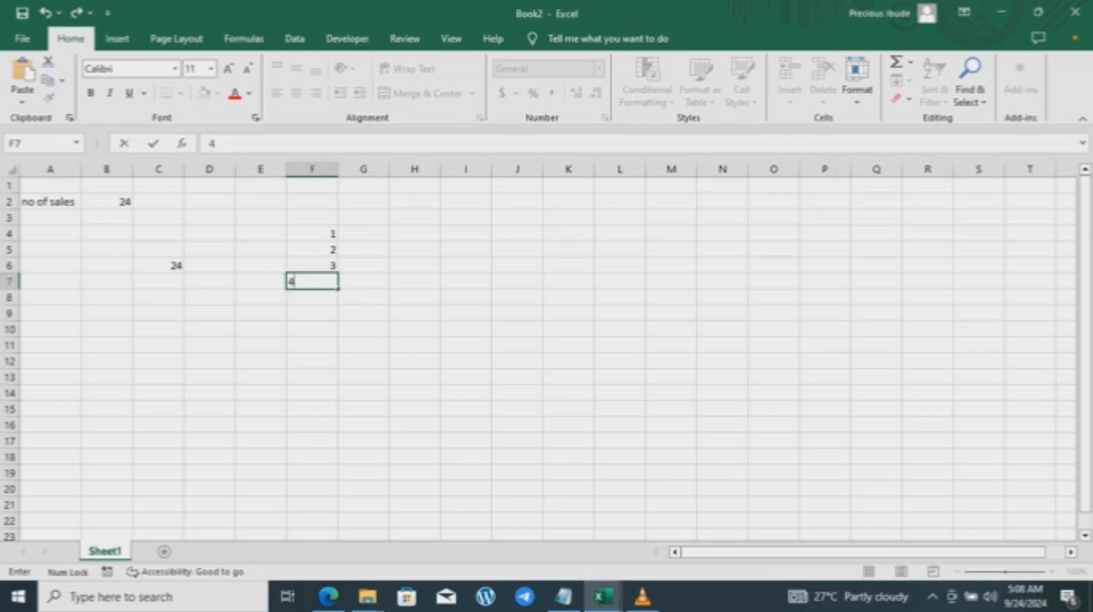
{"action": "key", "text": "Return"}
{"action": "type", "text": "5"}
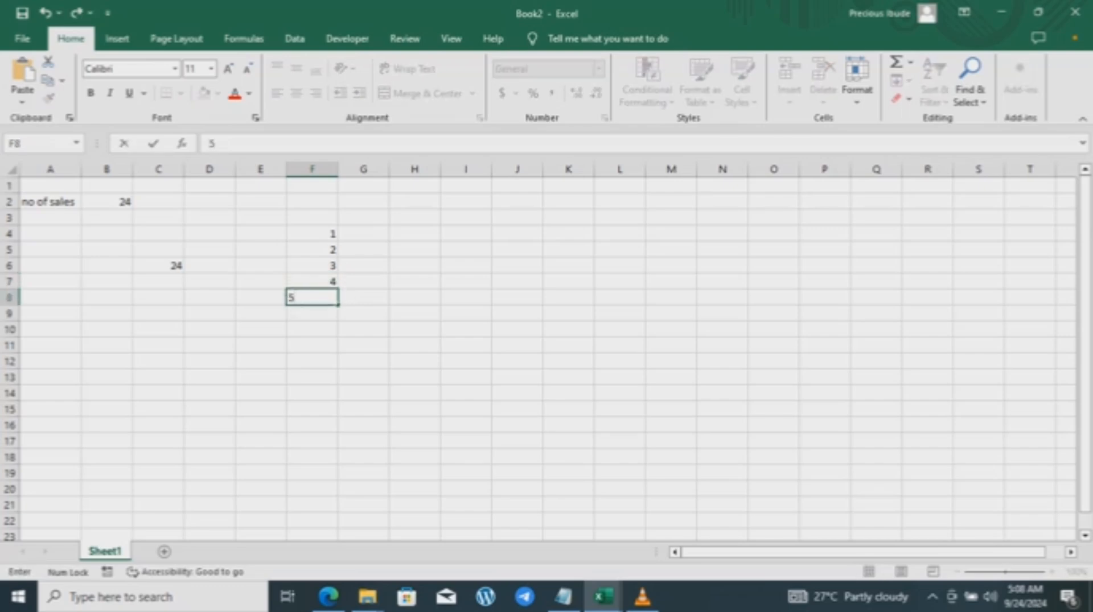
{"action": "key", "text": "Tab"}
Enter the months jan, feb, march, april and may down cells G4 to G8, beside the numbers.
{"action": "key", "text": "Up"}
{"action": "key", "text": "Up"}
{"action": "key", "text": "Up"}
{"action": "key", "text": "Up"}
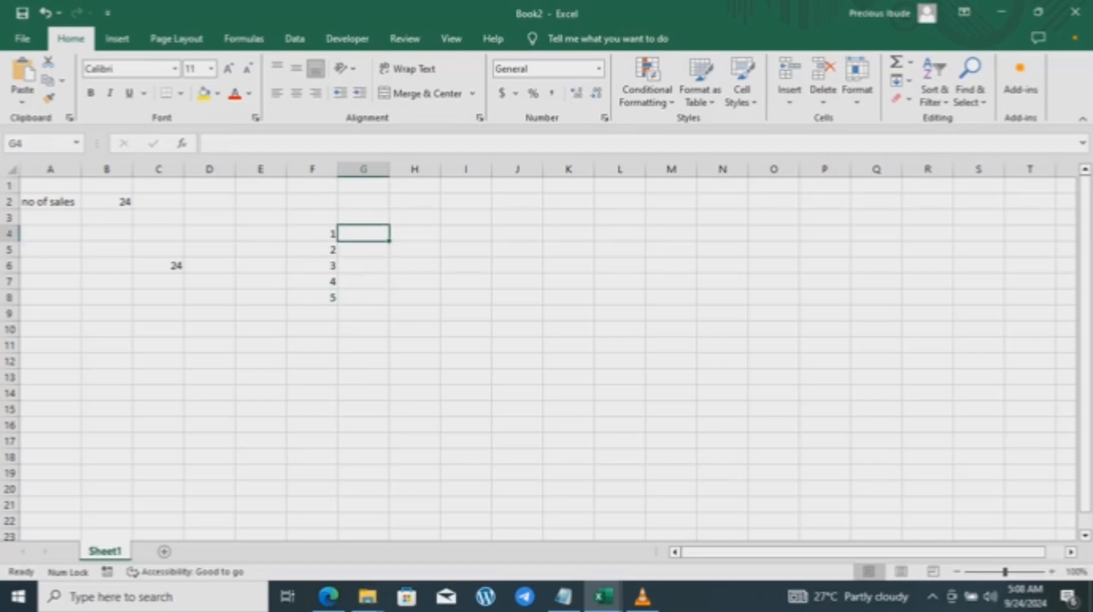
{"action": "type", "text": "jan"}
{"action": "key", "text": "Return"}
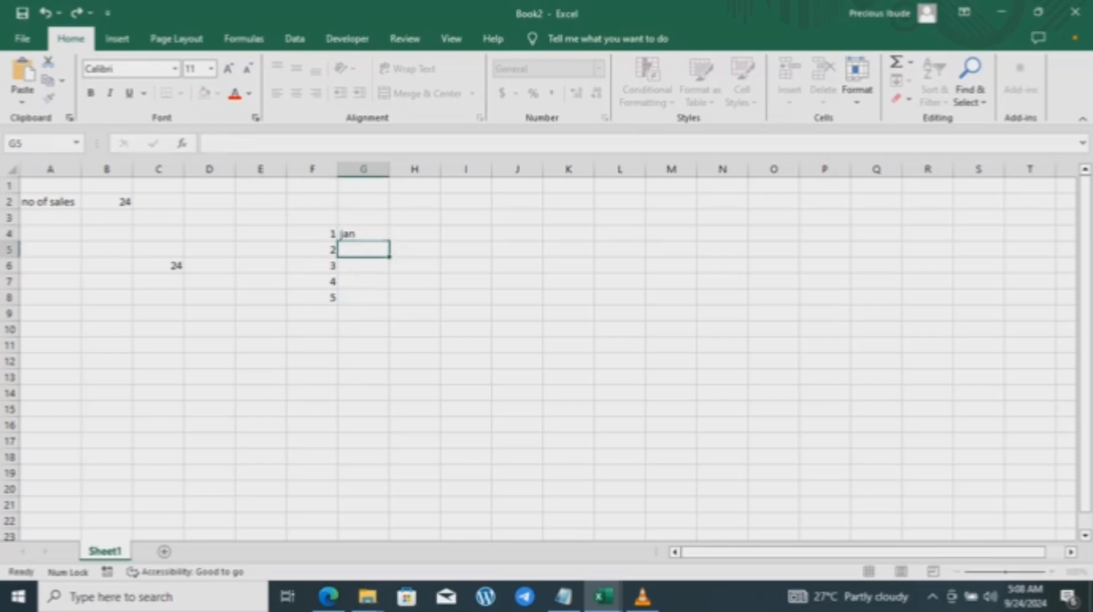
{"action": "type", "text": "feb"}
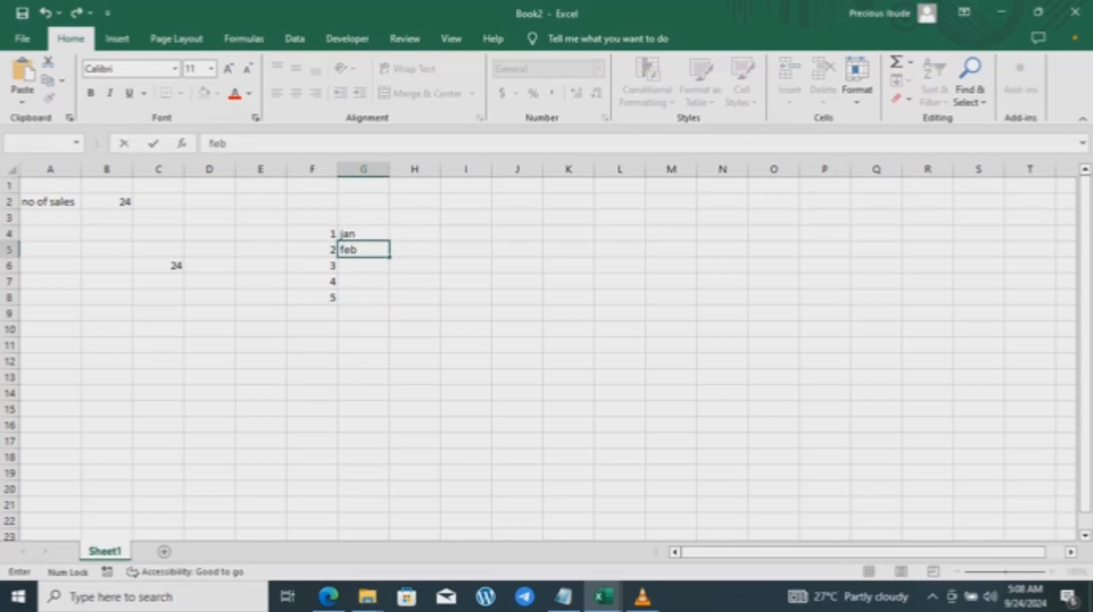
{"action": "key", "text": "Return"}
{"action": "type", "text": "marc"}
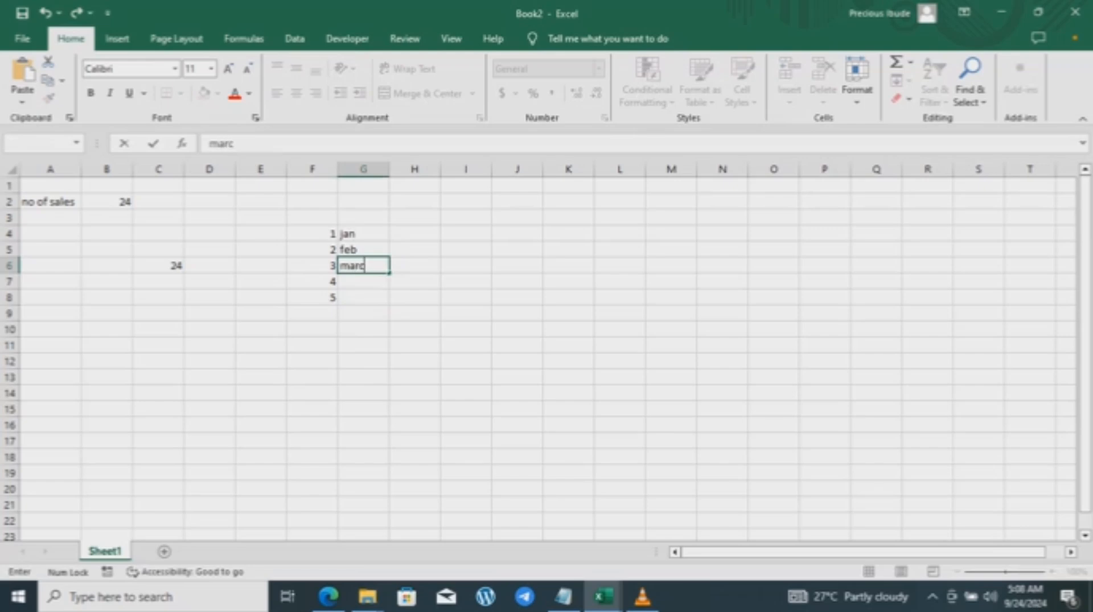
{"action": "type", "text": "h"}
{"action": "key", "text": "Return"}
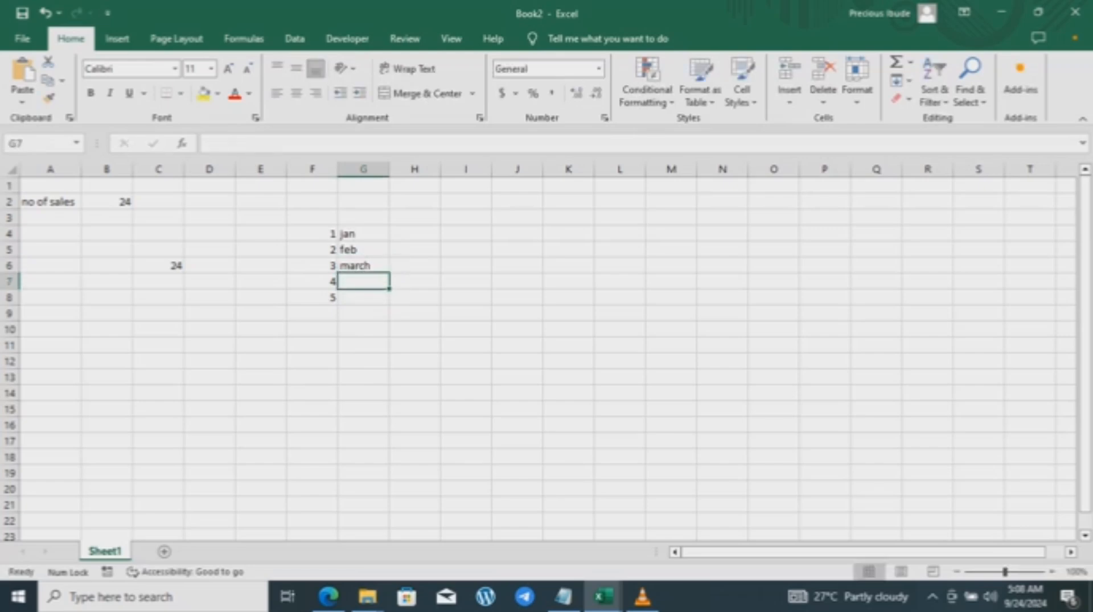
{"action": "type", "text": "april"}
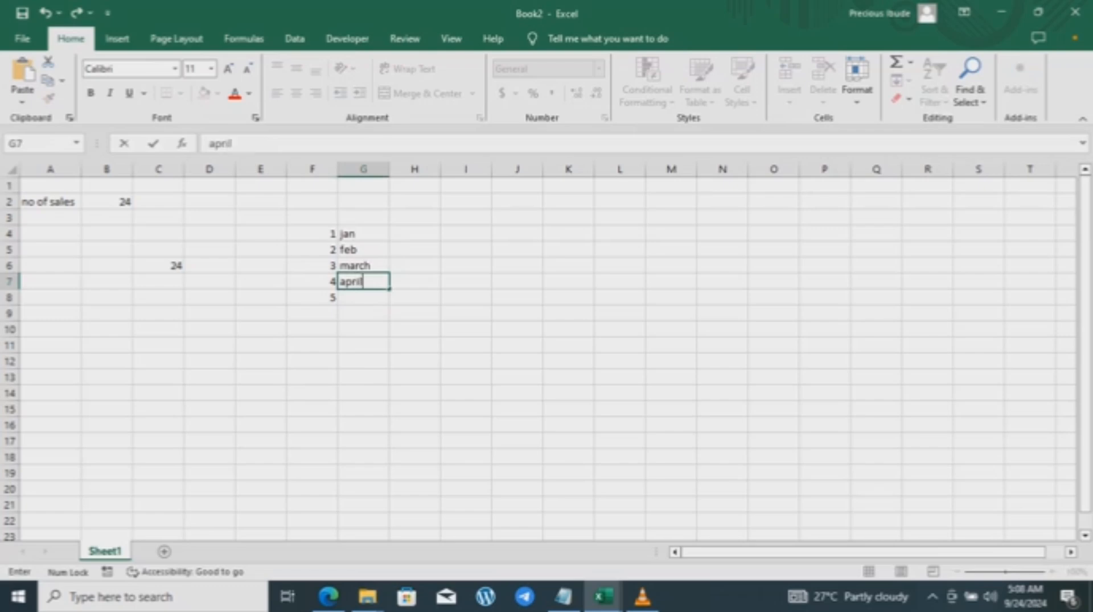
{"action": "key", "text": "Return"}
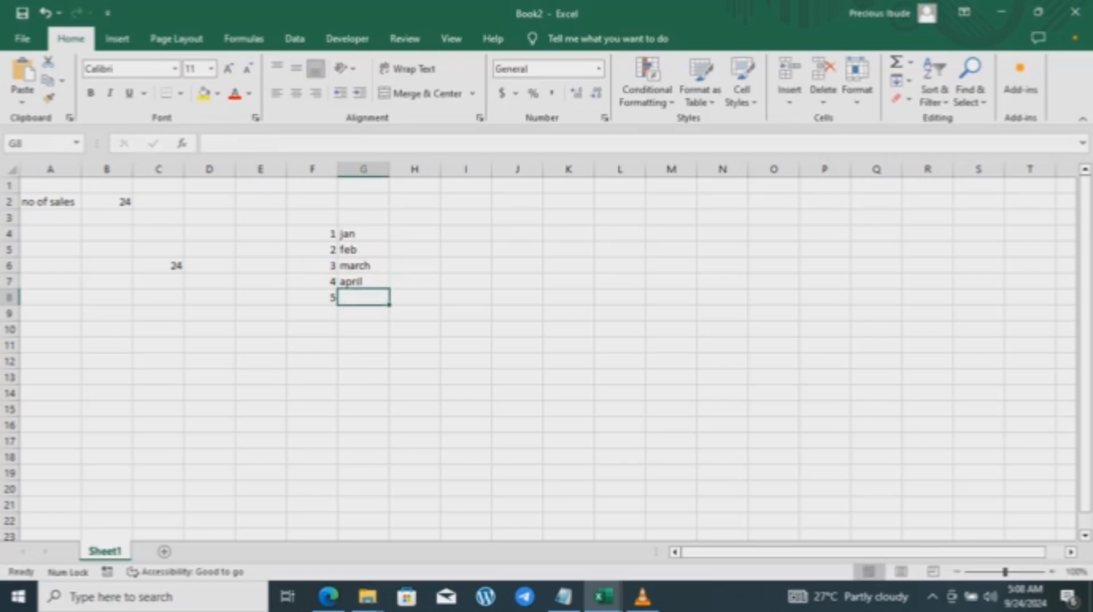
{"action": "type", "text": "may"}
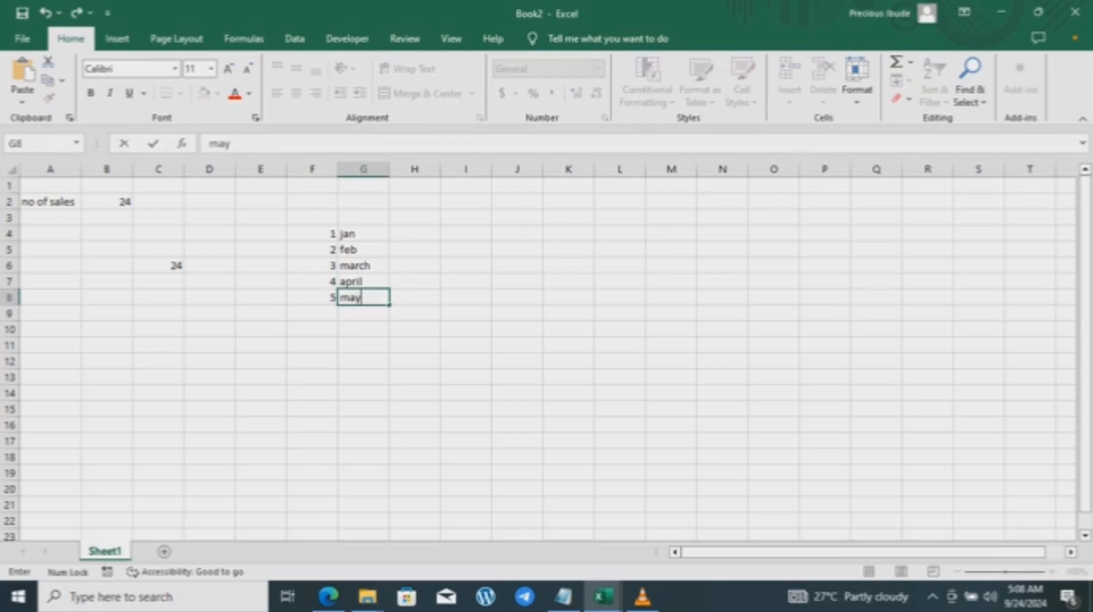
{"action": "left_click", "coordinate": [261, 361]}
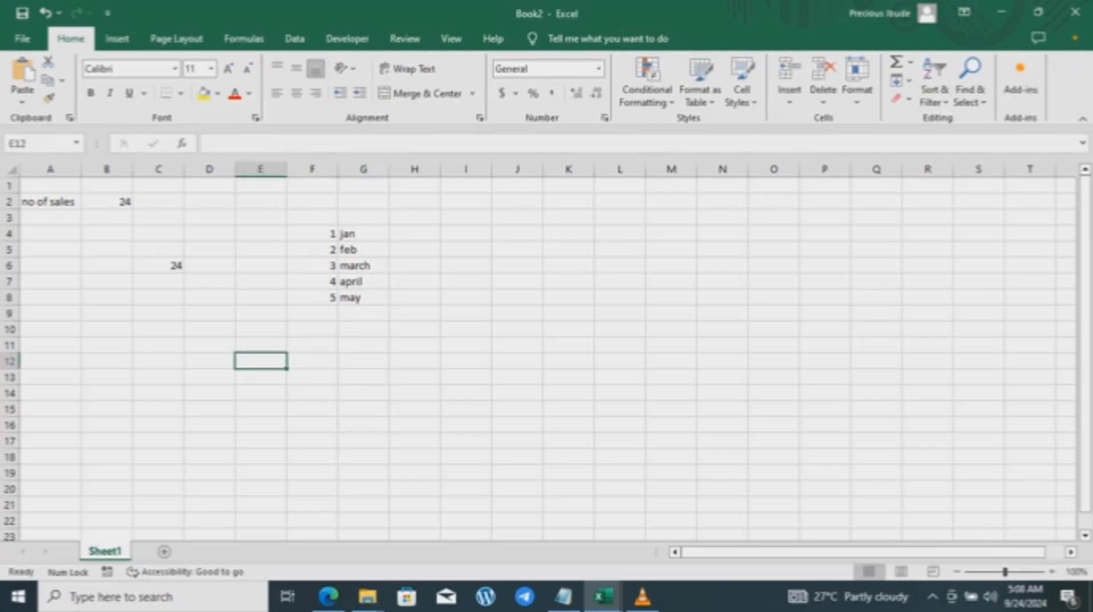
Replace the may amount in cell F8 with 5,000.
{"action": "left_click", "coordinate": [312, 298]}
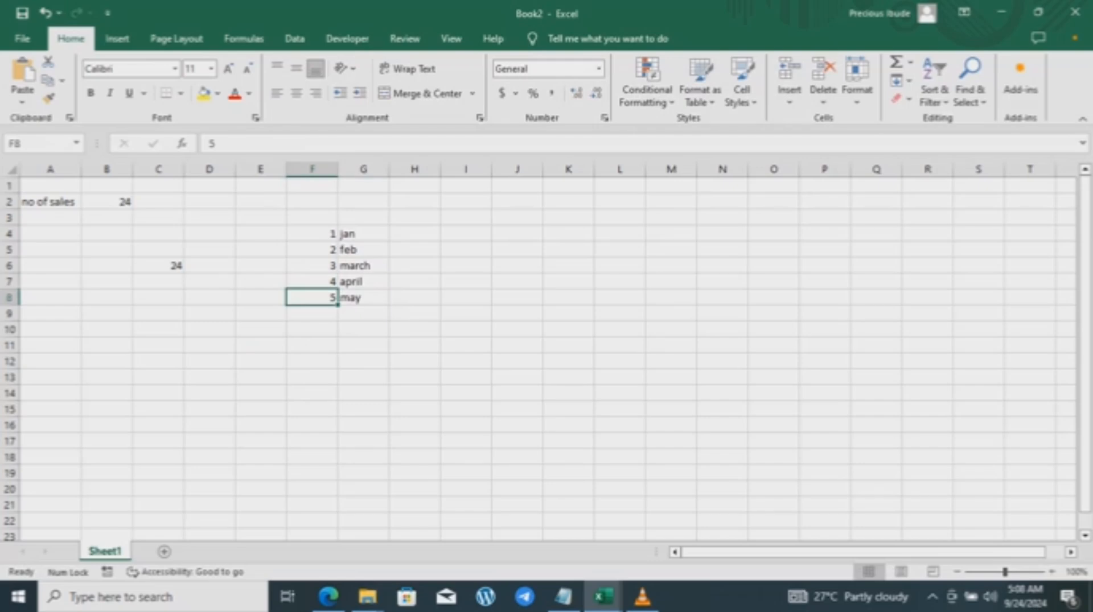
{"action": "type", "text": ",0000"}
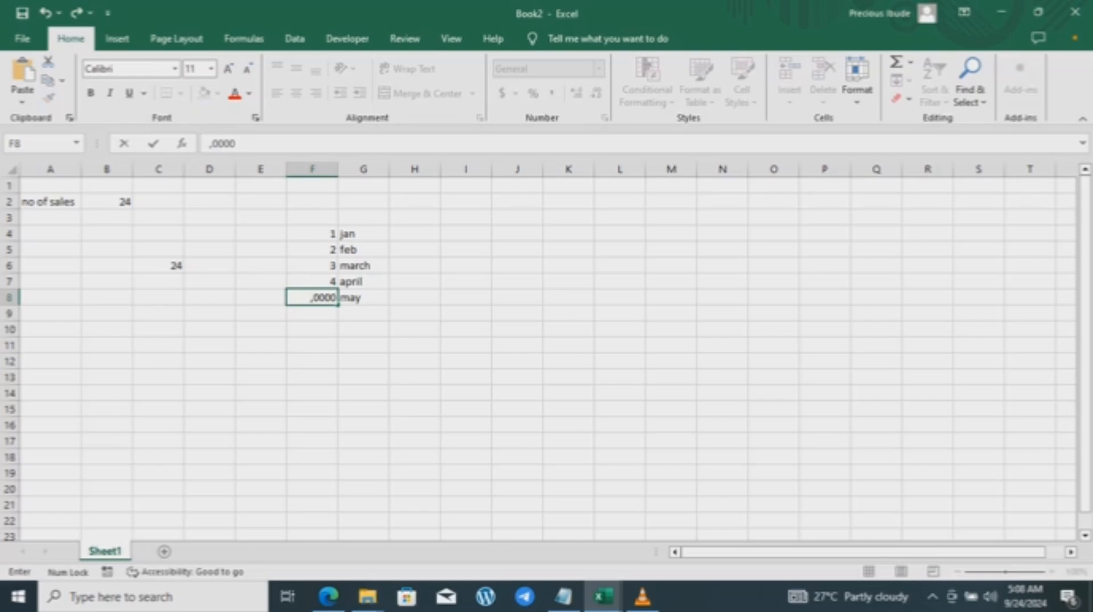
{"action": "left_click", "coordinate": [310, 298]}
{"action": "type", "text": "5"}
{"action": "key", "text": "BackSpace"}
{"action": "key", "text": "ctrl+Return"}
Replace the april, march, feb and jan amounts in F7 up to F4 with 4000, 3000, 2000 and 1000.
{"action": "left_click", "coordinate": [312, 281]}
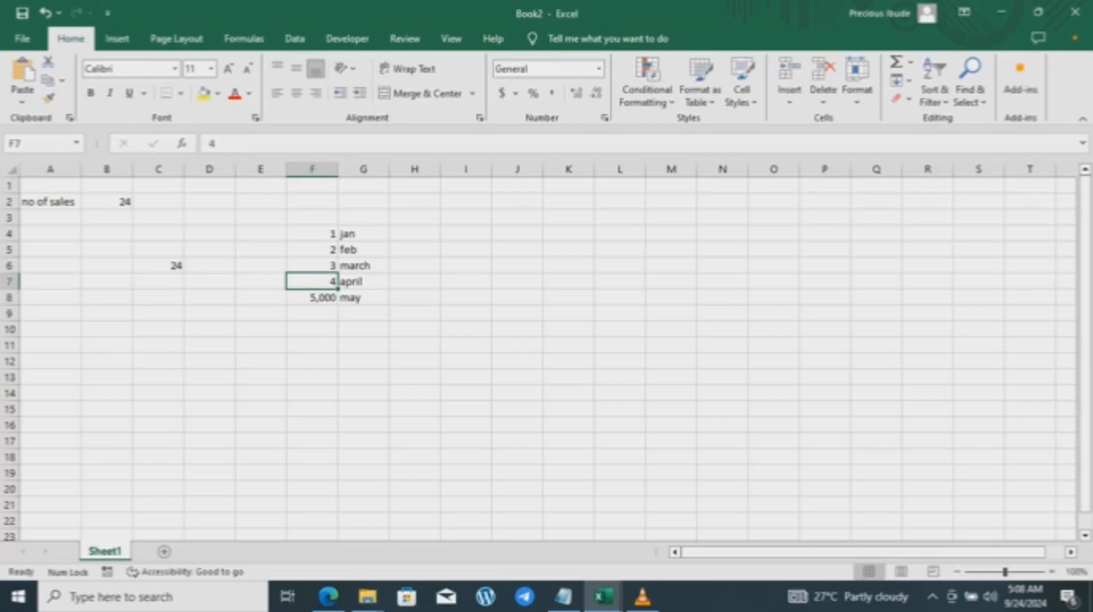
{"action": "type", "text": "4000"}
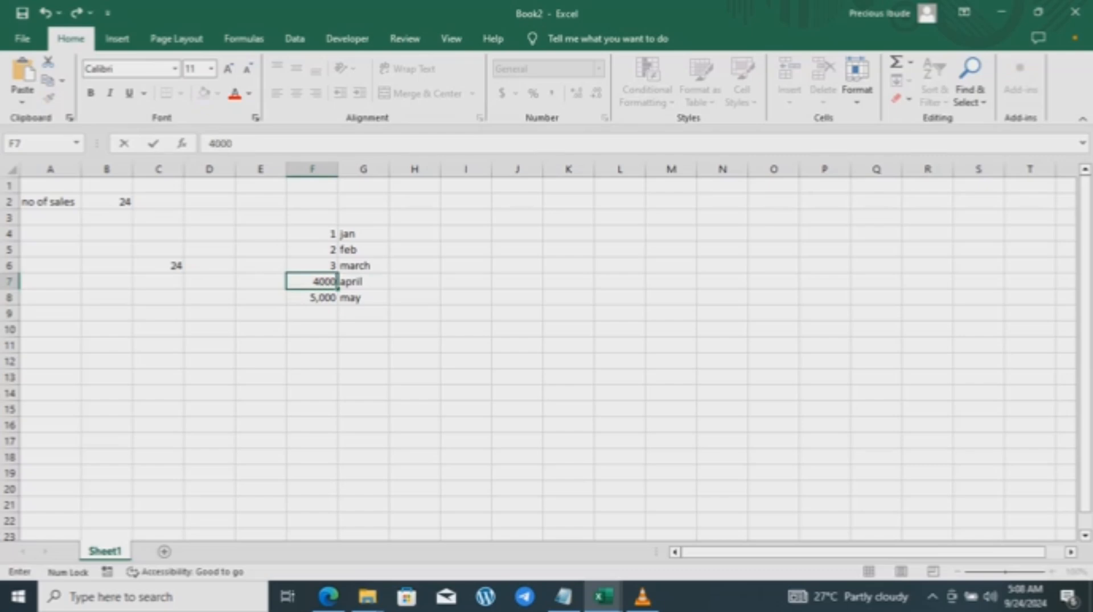
{"action": "key", "text": "Up"}
{"action": "type", "text": "3"}
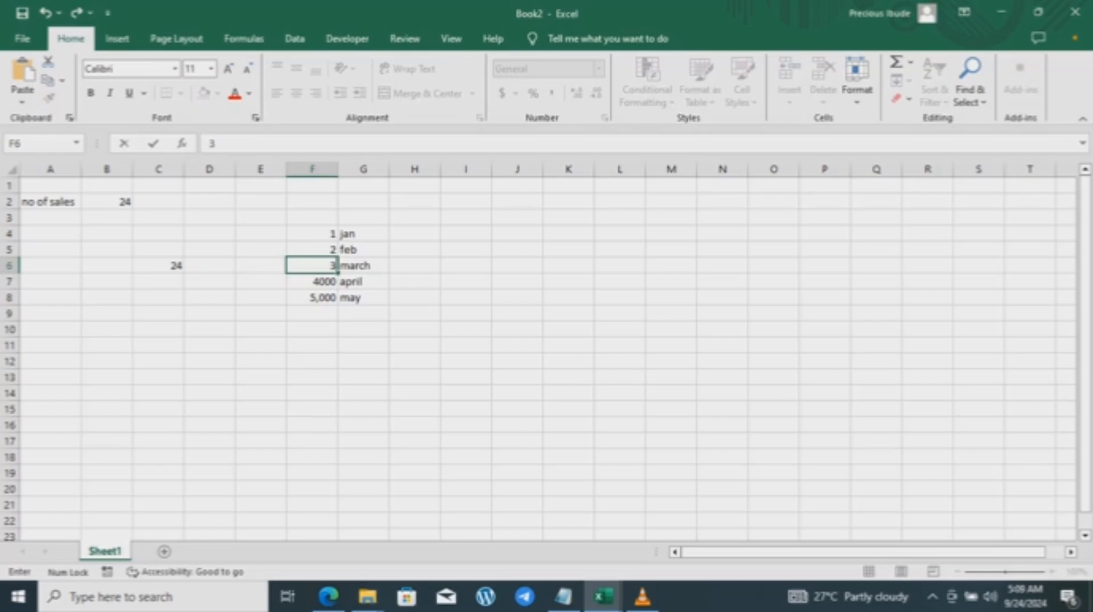
{"action": "type", "text": "000"}
{"action": "key", "text": "Up"}
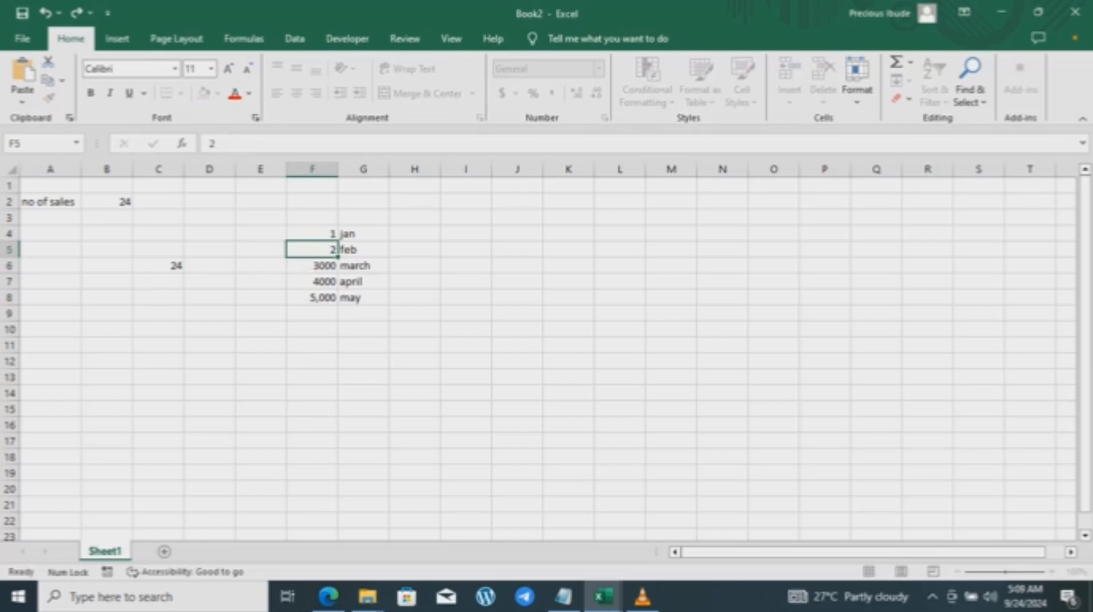
{"action": "type", "text": "2000"}
{"action": "key", "text": "Up"}
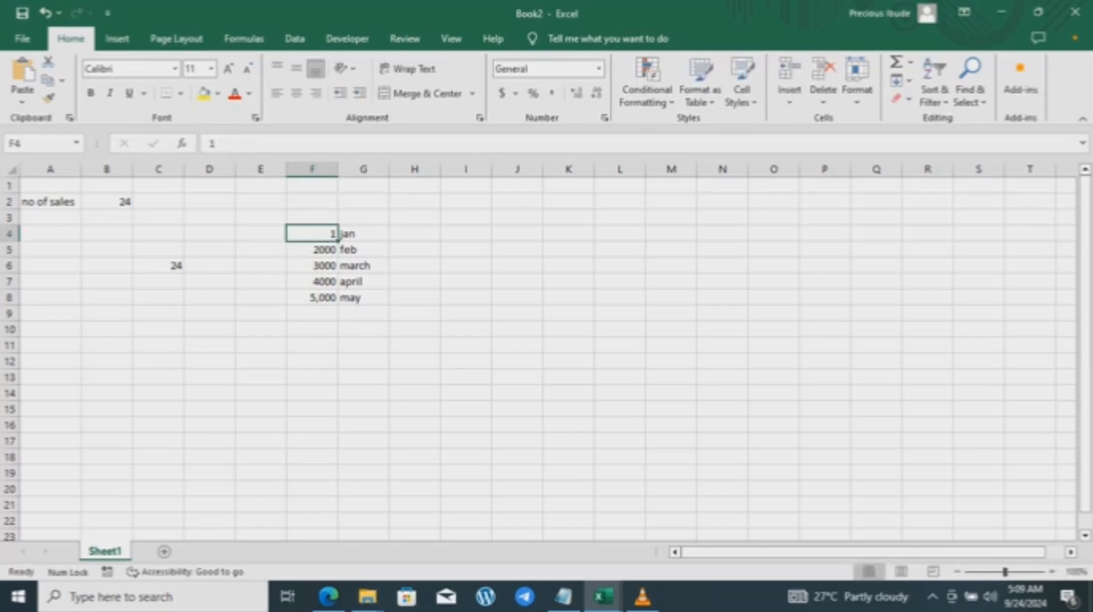
{"action": "type", "text": "10000"}
{"action": "key", "text": "BackSpace"}
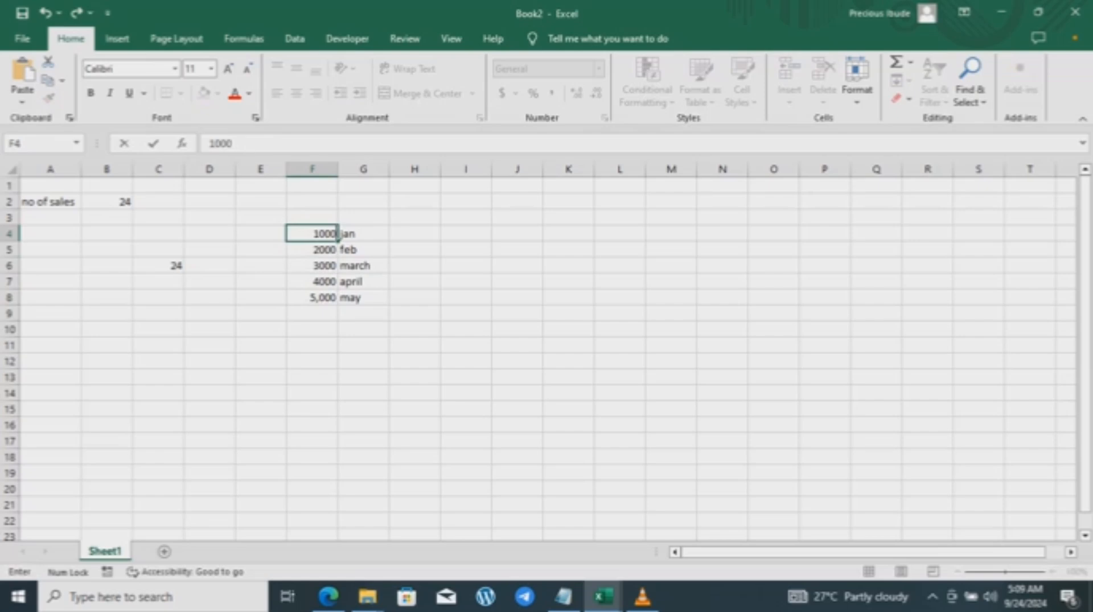
{"action": "left_click", "coordinate": [312, 361]}
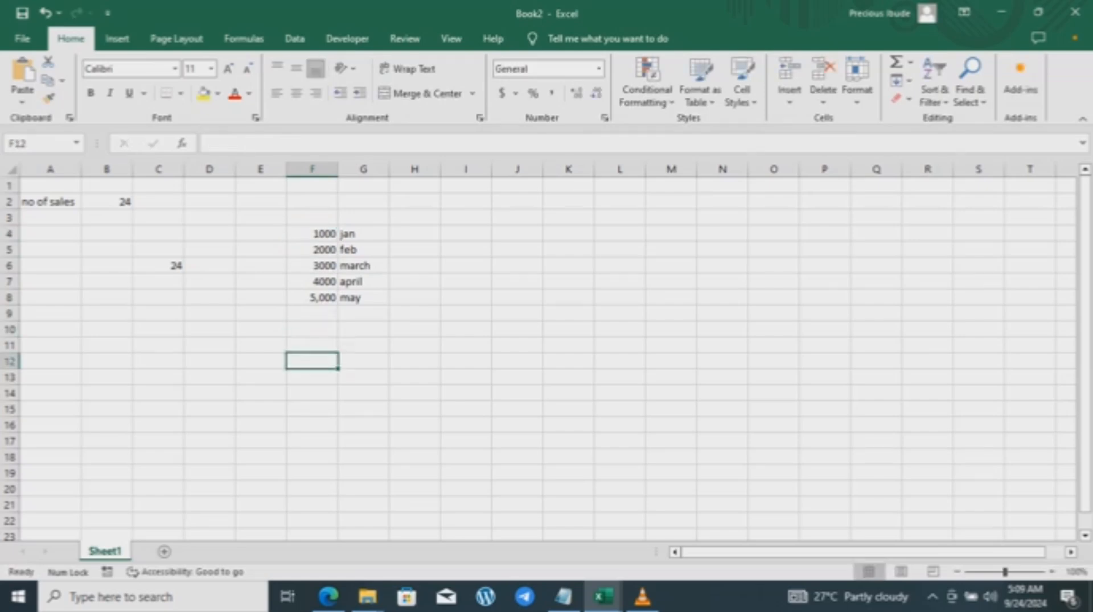
Re-enter the may amount in cell F8 as 5000.
{"action": "left_click", "coordinate": [312, 297]}
{"action": "type", "text": "50"}
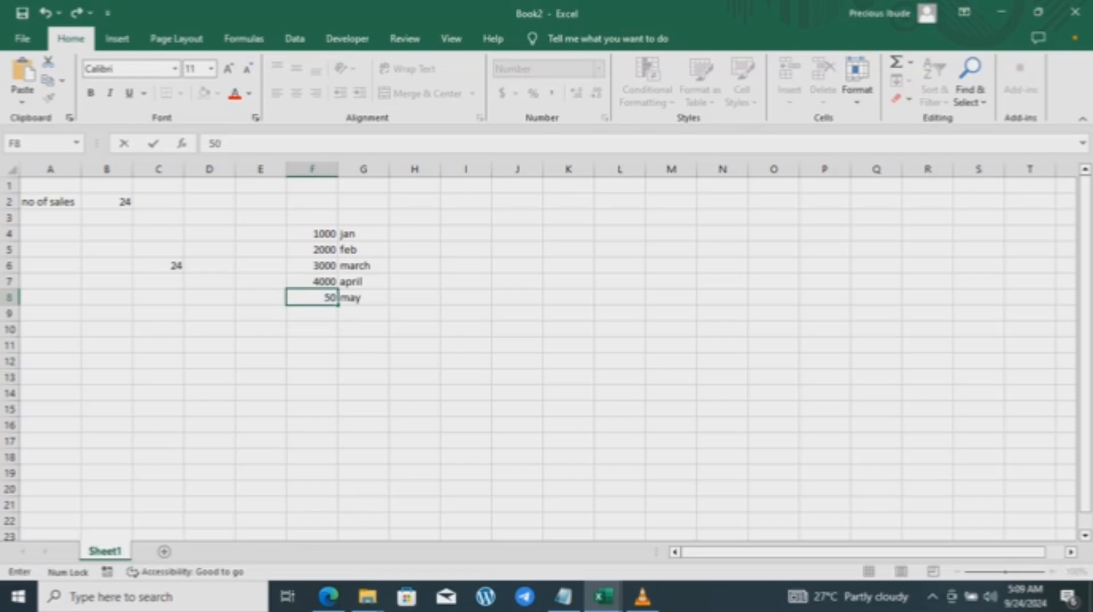
{"action": "type", "text": "00"}
{"action": "key", "text": "Return"}
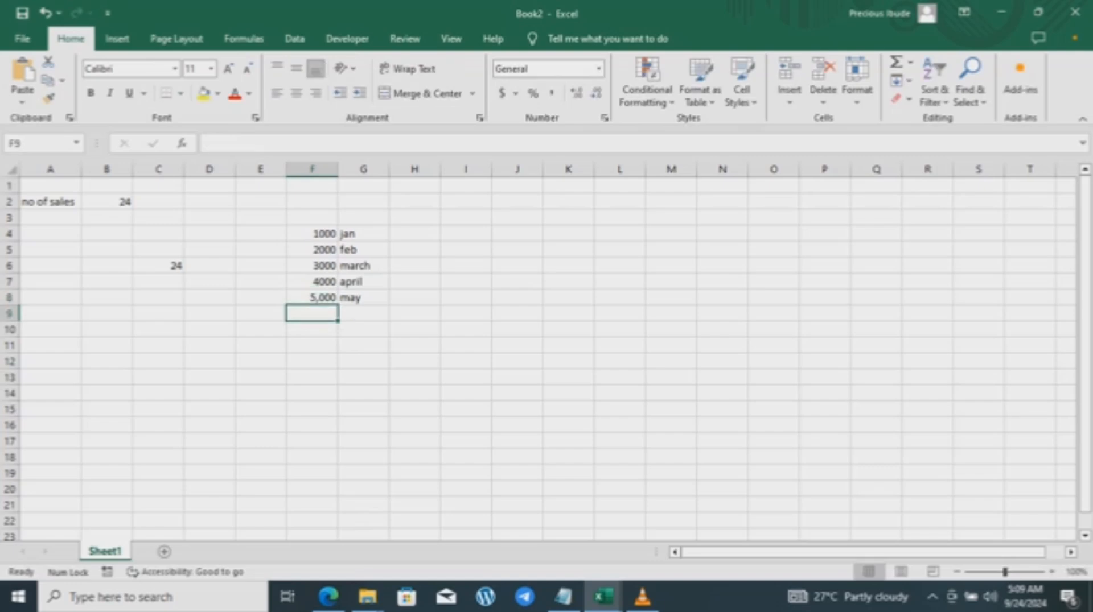
{"action": "left_click", "coordinate": [261, 362]}
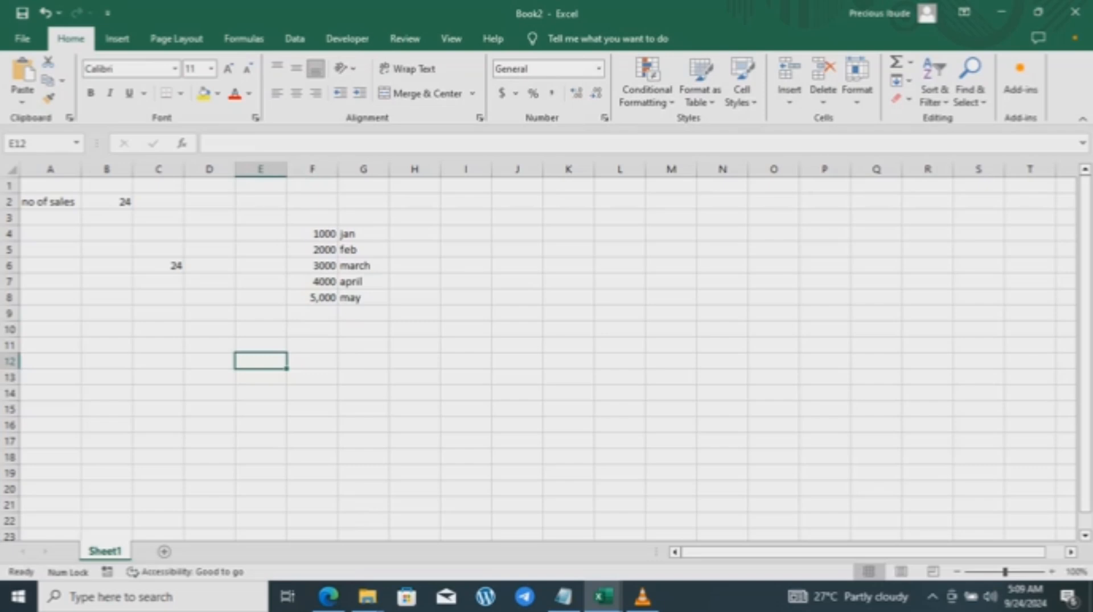
Start a SUM formula in cell F11 below the monthly amounts.
{"action": "left_click", "coordinate": [312, 346]}
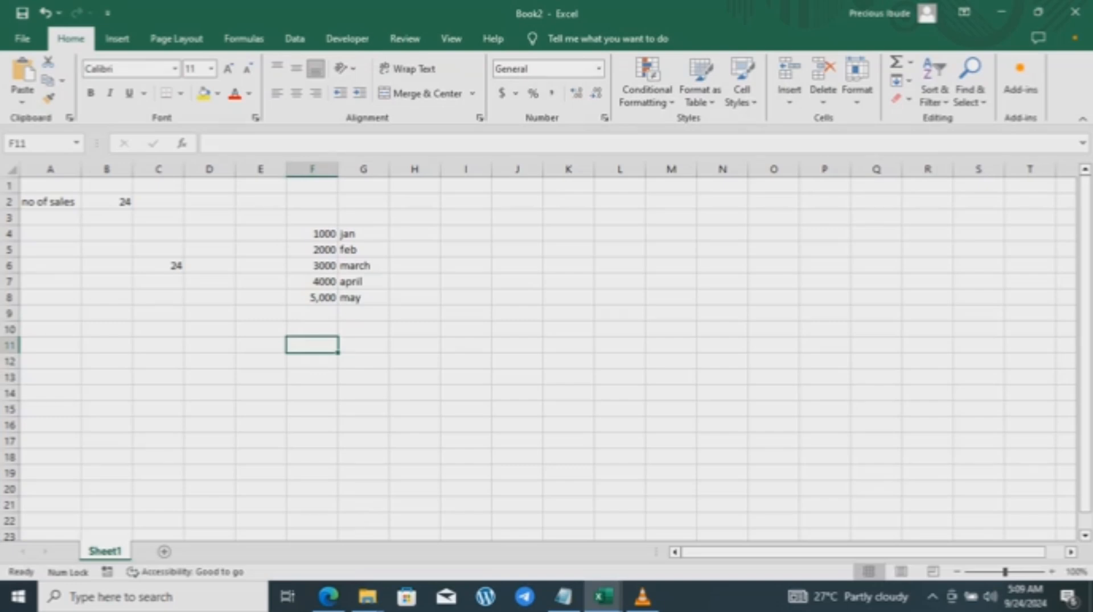
{"action": "type", "text": "="}
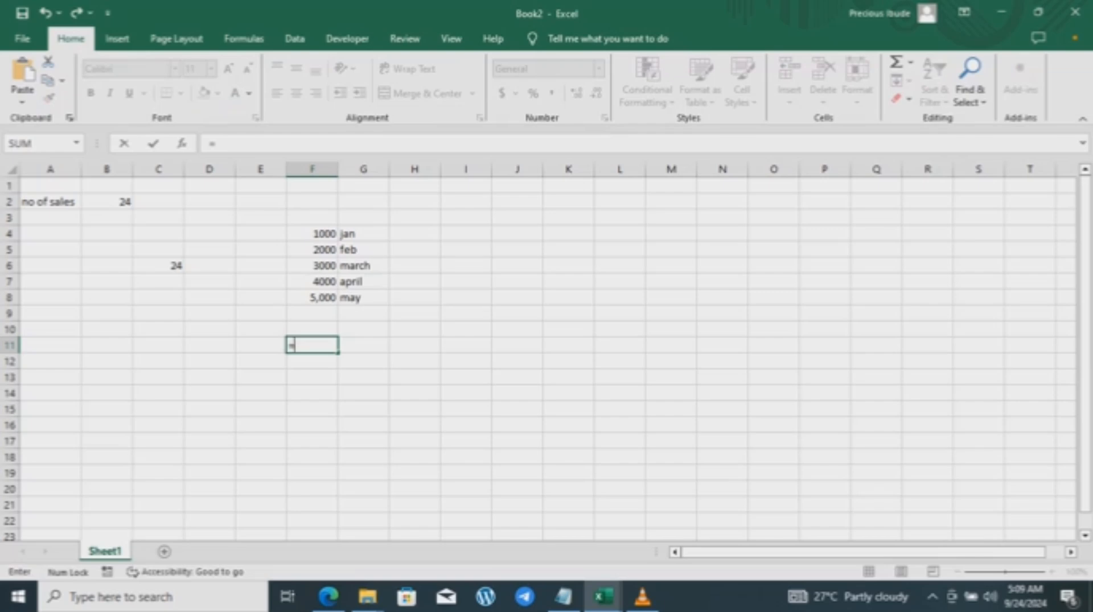
{"action": "type", "text": " s"}
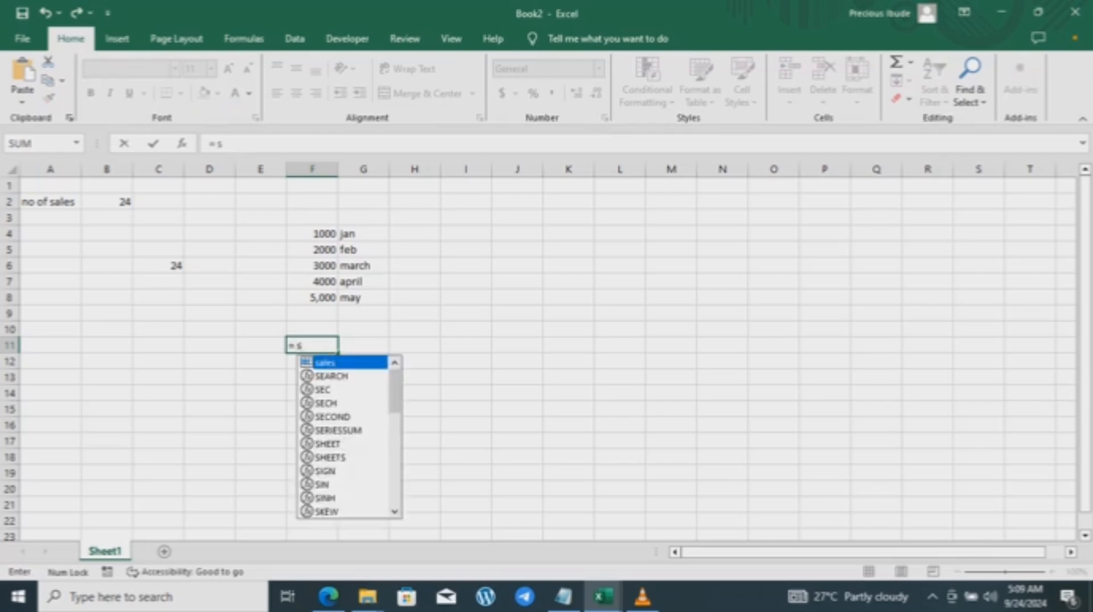
{"action": "type", "text": "um("}
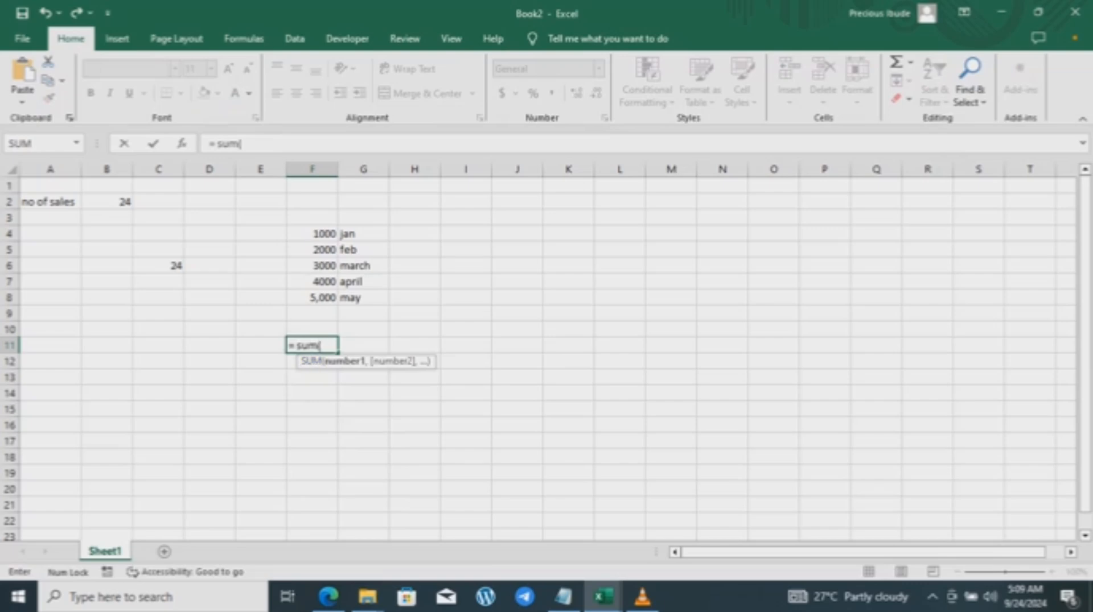
{"action": "left_click_drag", "start_coordinate": [319, 250], "coordinate": [333, 275]}
{"action": "left_click", "coordinate": [319, 298]}
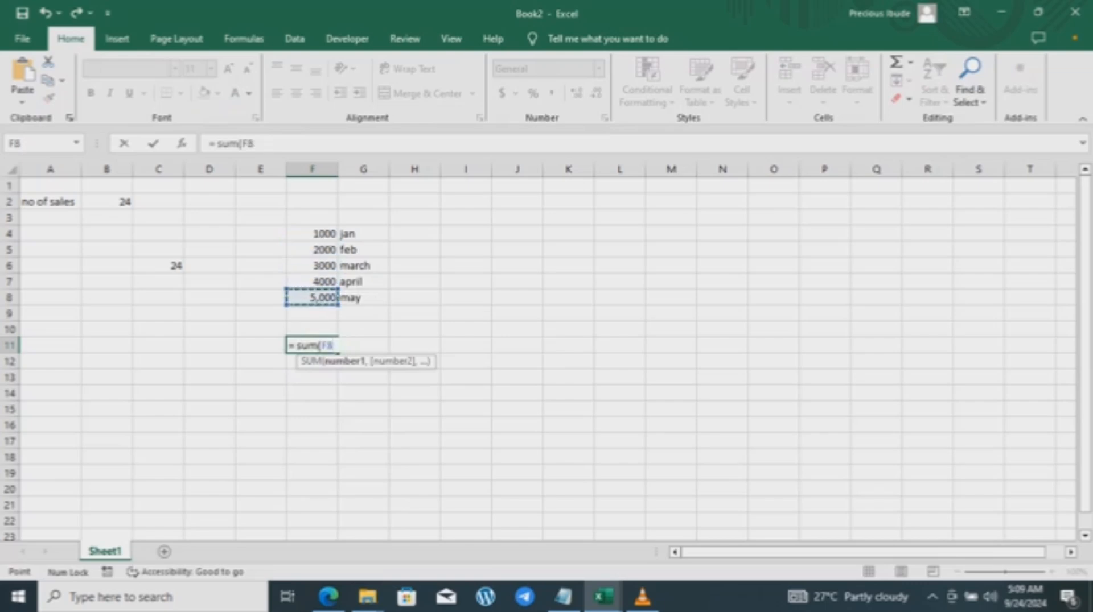
{"action": "key", "text": "BackSpace"}
{"action": "key", "text": "BackSpace"}
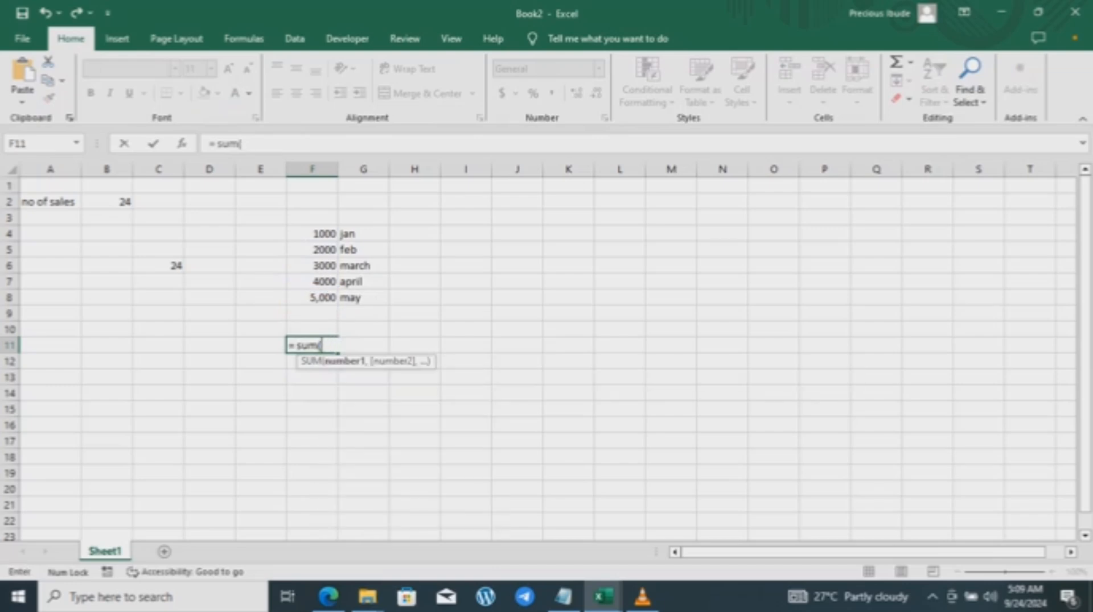
Complete the SUM formula in F11 with the feb, march and may cell references as F5+F6+F8, and check the entered formula.
{"action": "left_click", "coordinate": [311, 250]}
{"action": "type", "text": "+"}
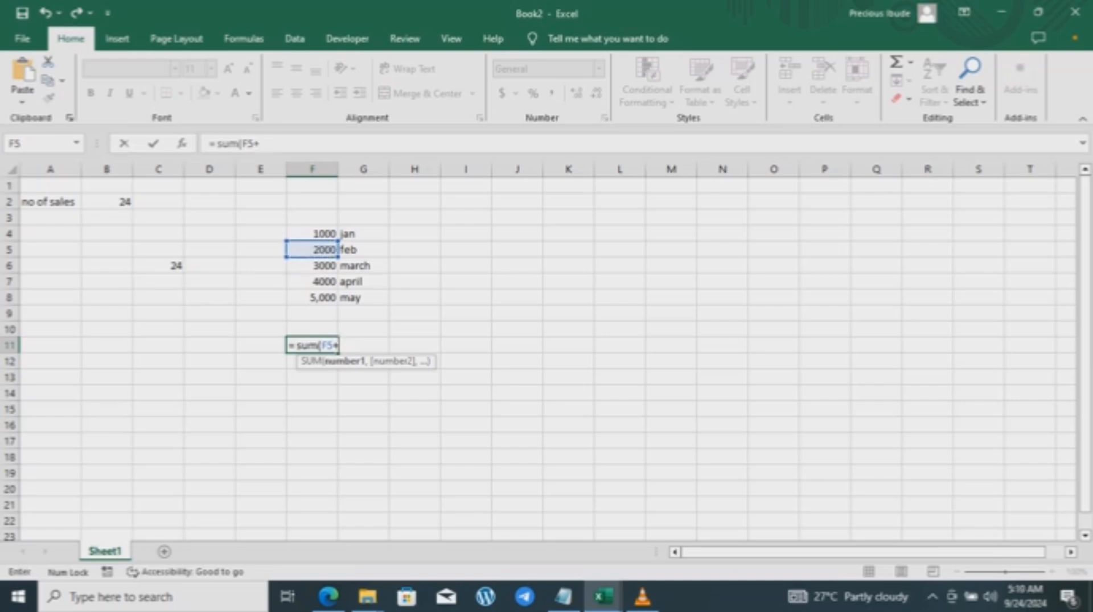
{"action": "left_click", "coordinate": [312, 266]}
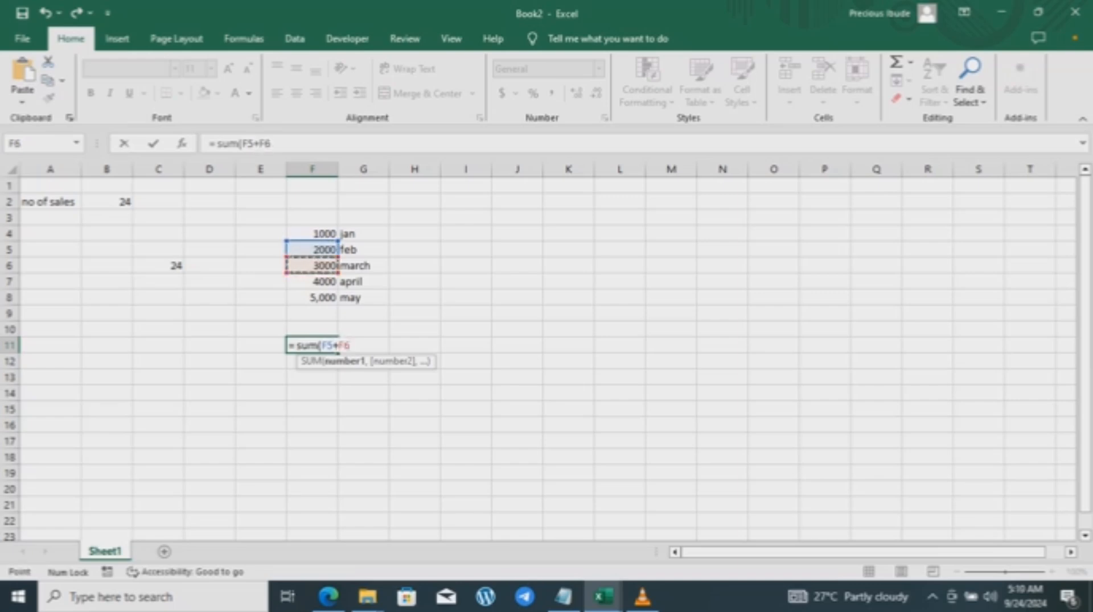
{"action": "type", "text": "+"}
{"action": "left_click", "coordinate": [312, 298]}
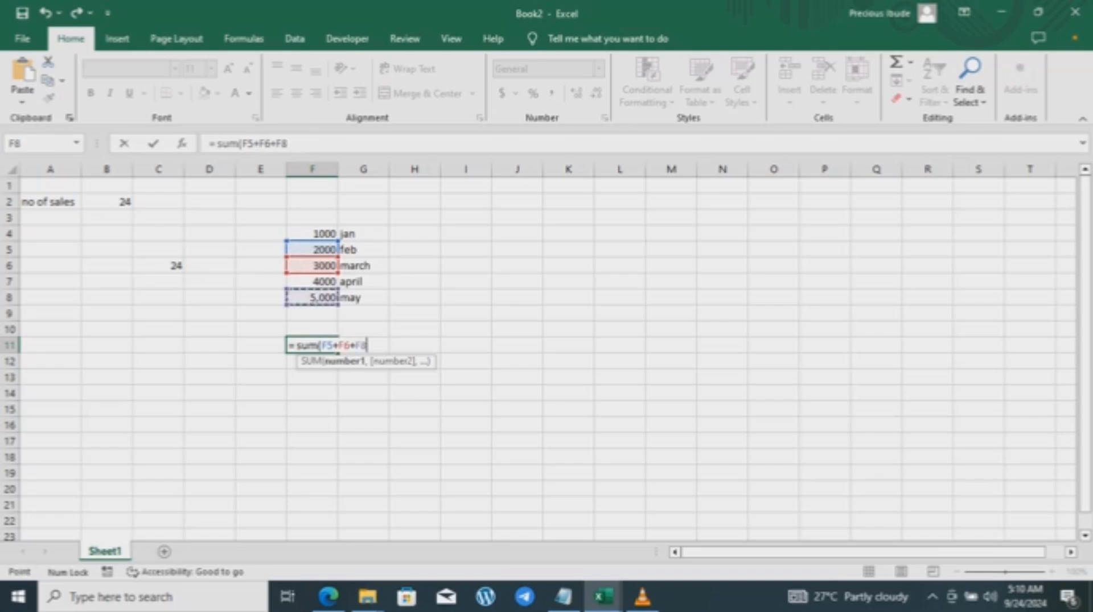
{"action": "type", "text": ")"}
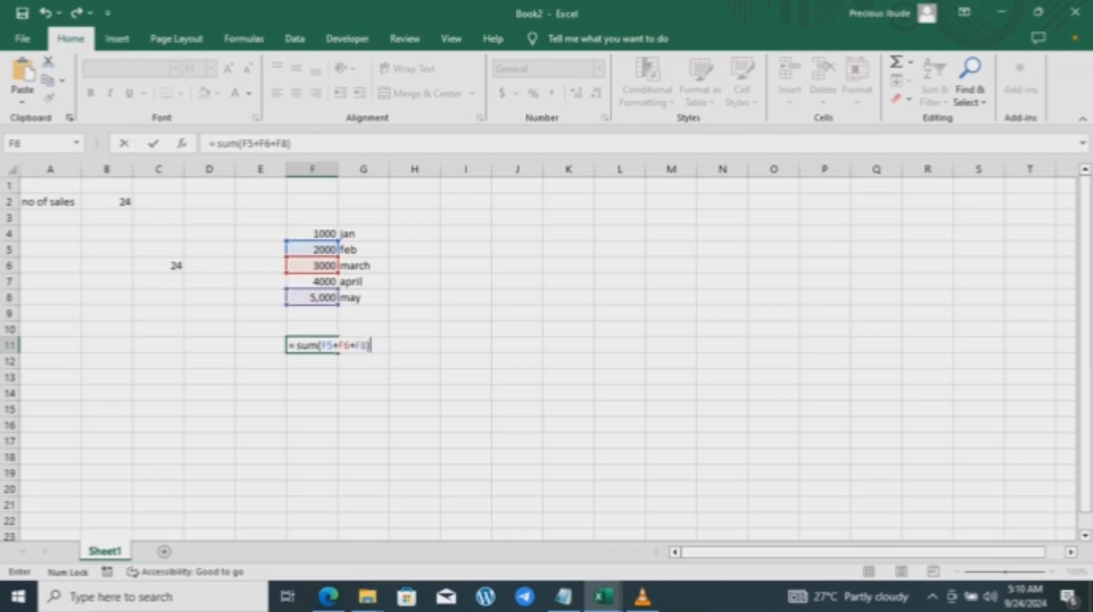
{"action": "key", "text": "Return"}
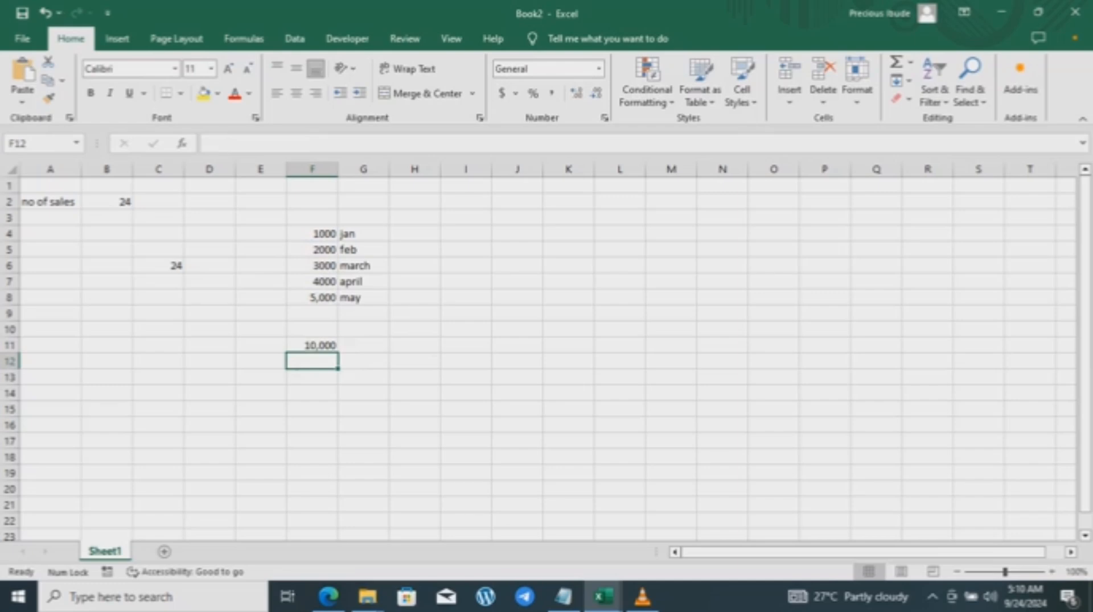
{"action": "left_click", "coordinate": [312, 346]}
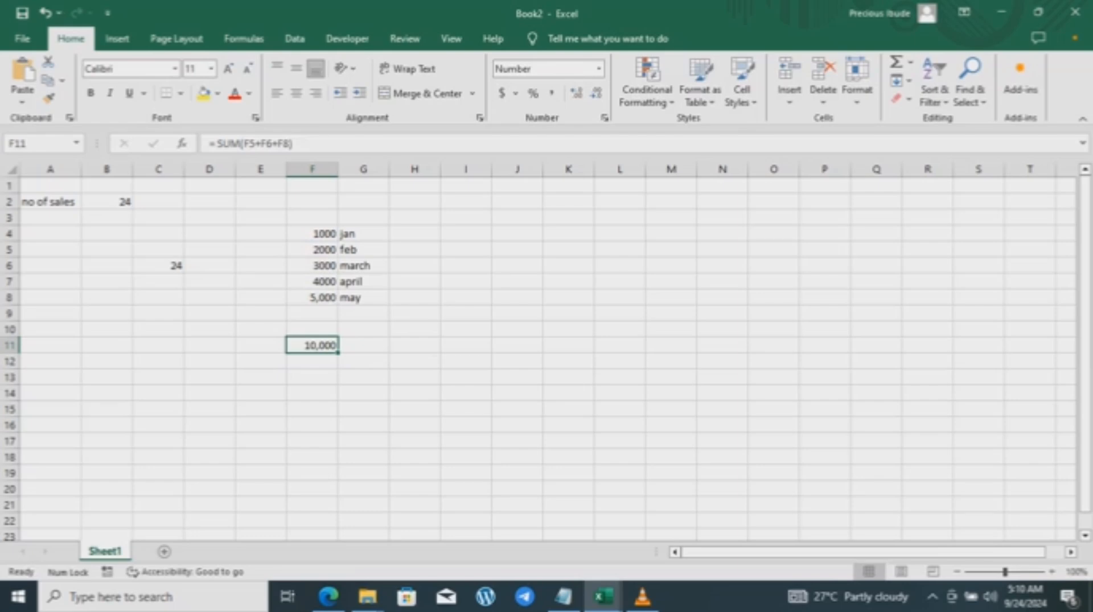
{"action": "left_click", "coordinate": [312, 361]}
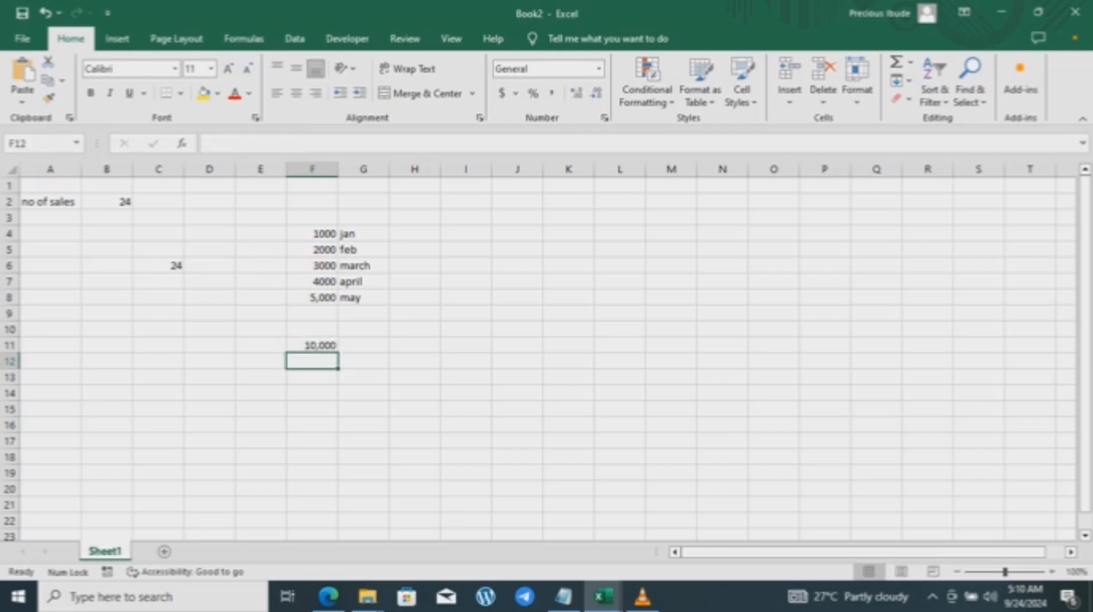
Create names for the list in F4:G8 from its top row and right column, and move to cell F12.
{"action": "left_click_drag", "start_coordinate": [363, 298], "coordinate": [312, 233]}
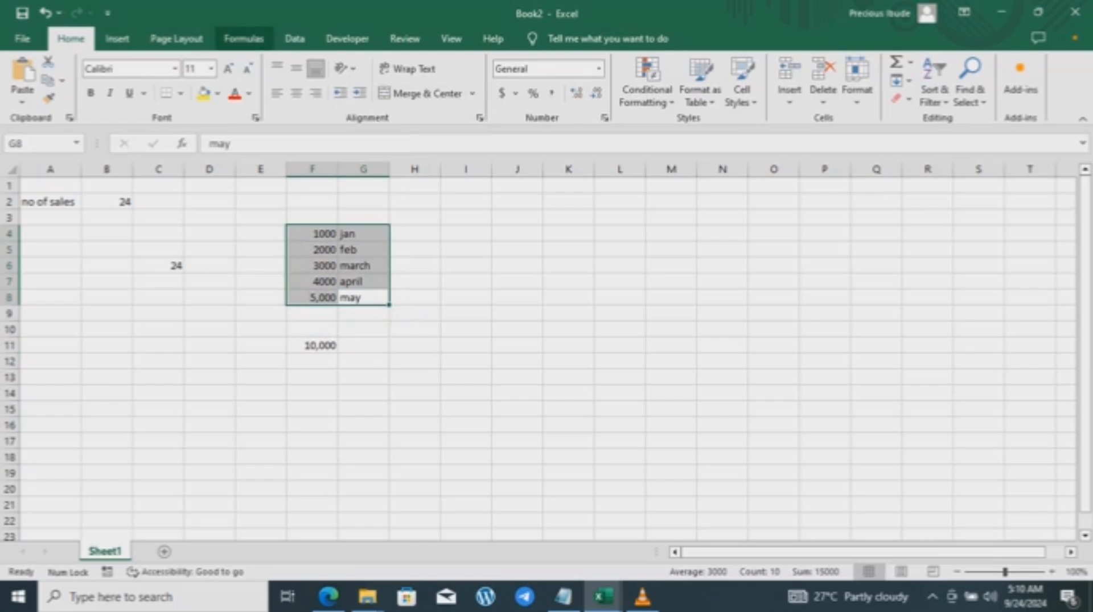
{"action": "left_click", "coordinate": [243, 39]}
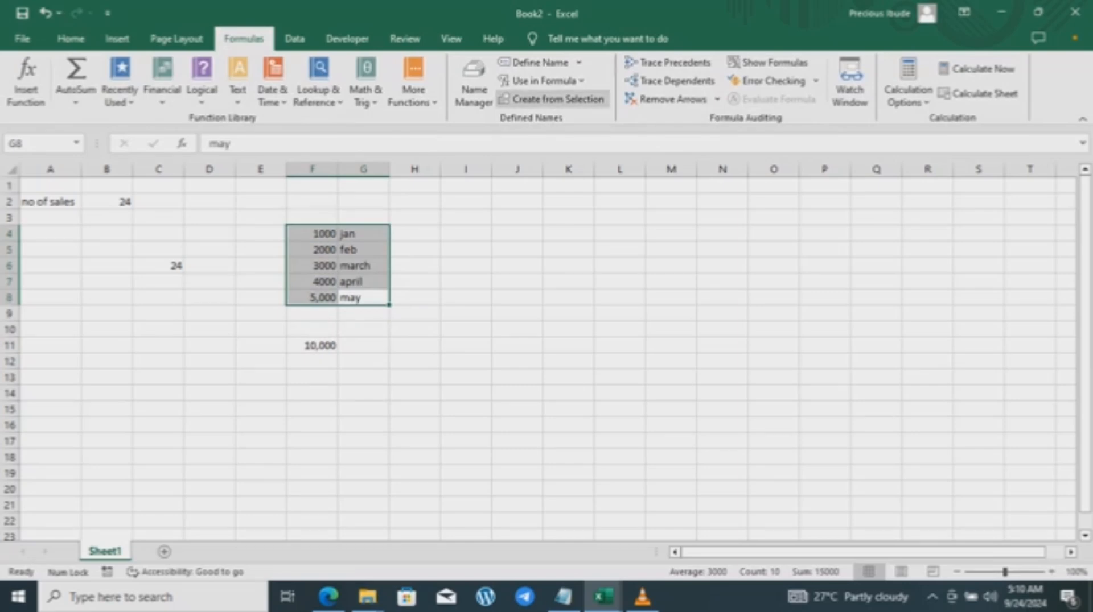
{"action": "left_click", "coordinate": [551, 99]}
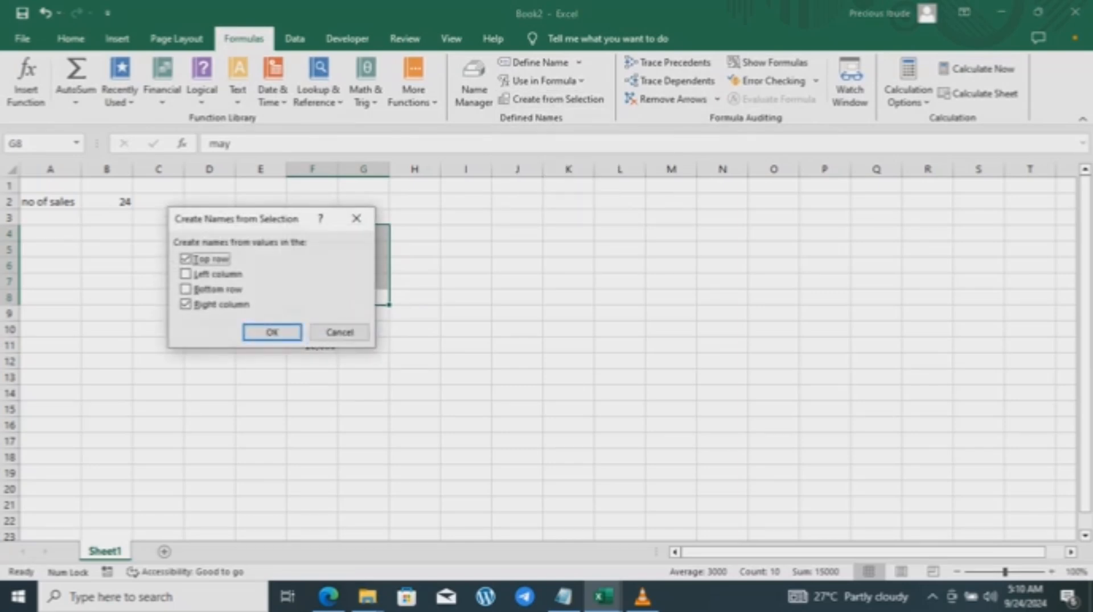
{"action": "key", "text": "Return"}
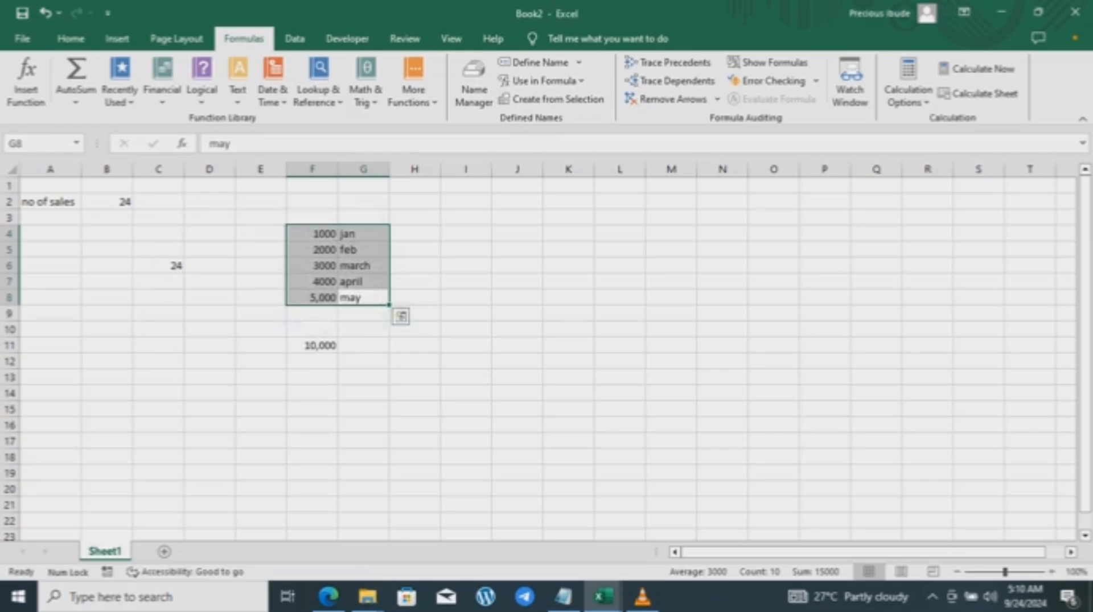
{"action": "left_click", "coordinate": [312, 394]}
{"action": "left_click", "coordinate": [312, 361]}
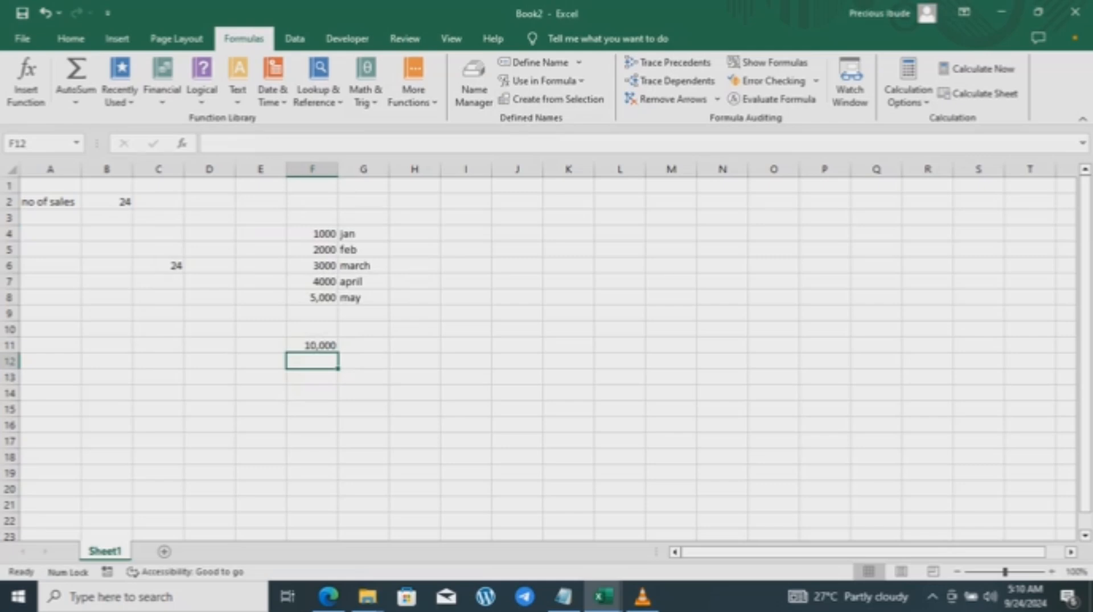
{"action": "type", "text": "sum("}
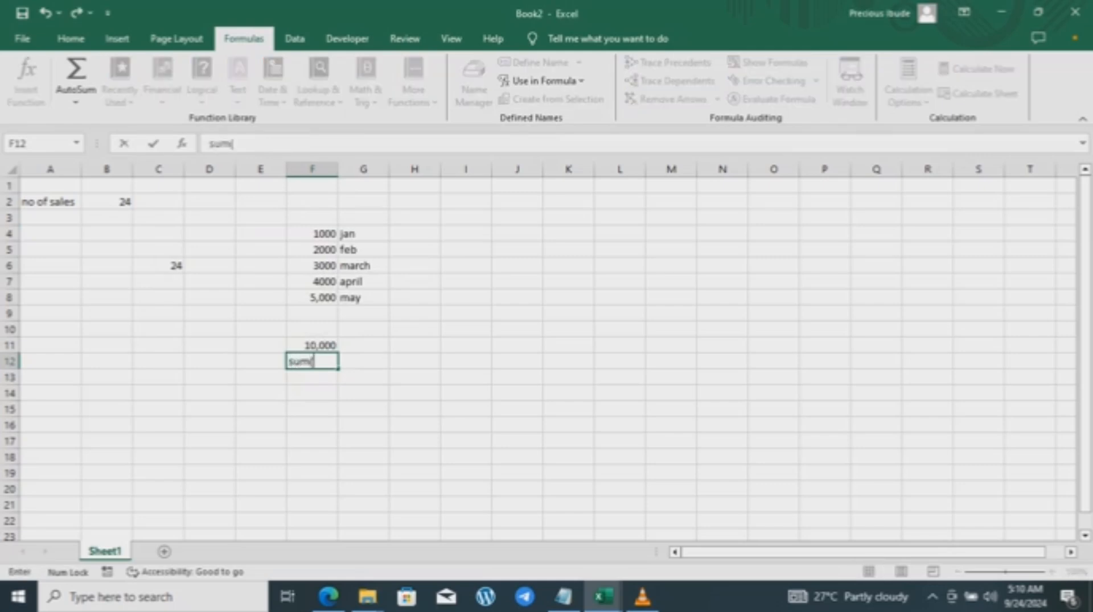
{"action": "key", "text": "BackSpace"}
{"action": "key", "text": "BackSpace"}
{"action": "key", "text": "BackSpace"}
{"action": "key", "text": "BackSpace"}
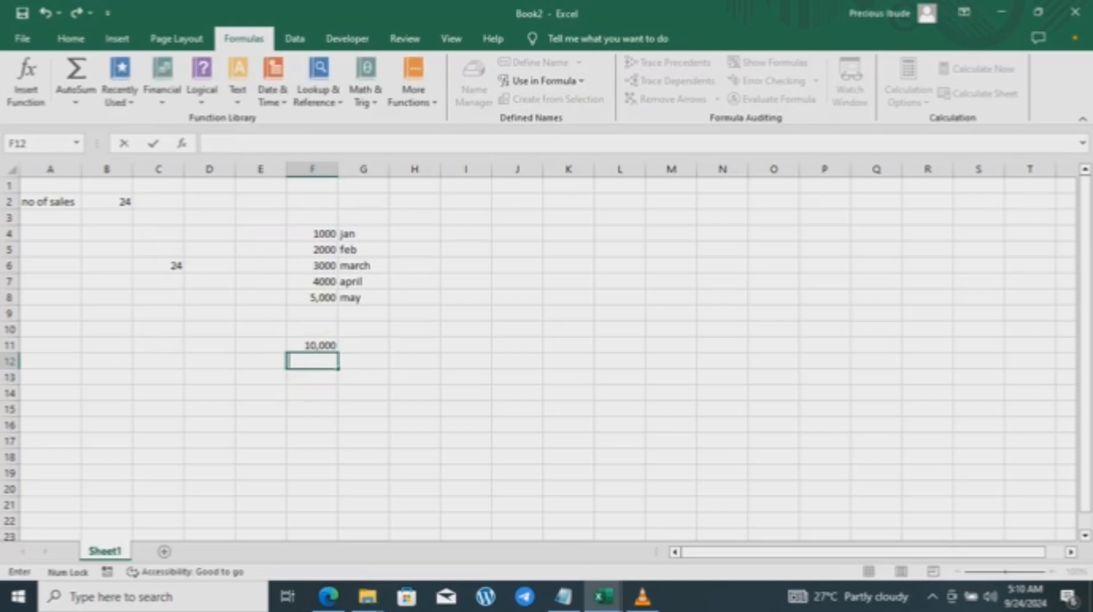
Enter a SUM formula in cell F12 that adds the named cells as feb+march+may.
{"action": "type", "text": "= sum"}
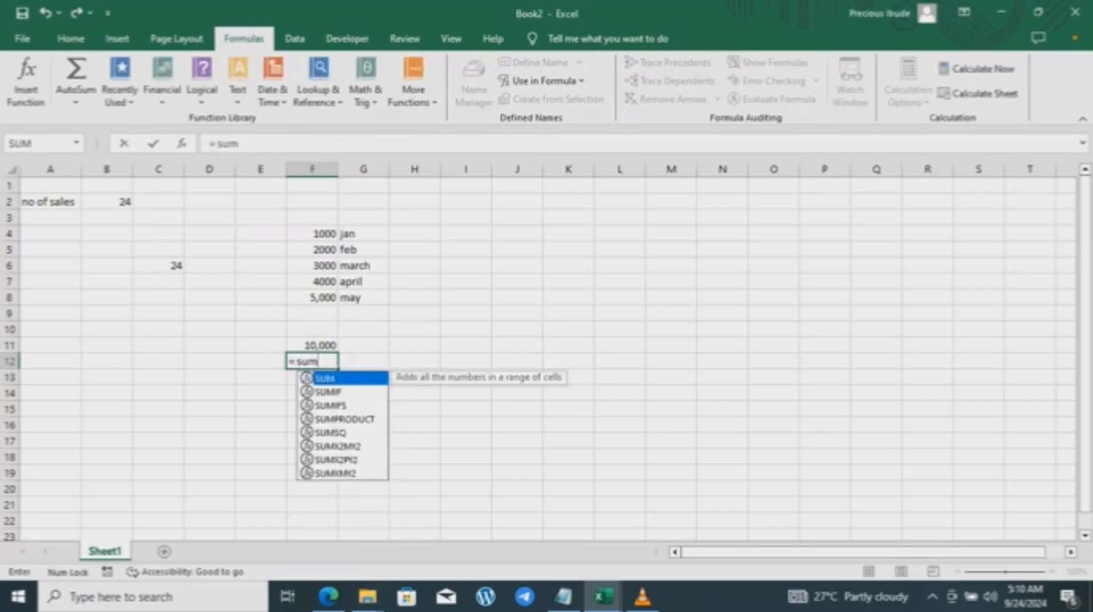
{"action": "type", "text": "("}
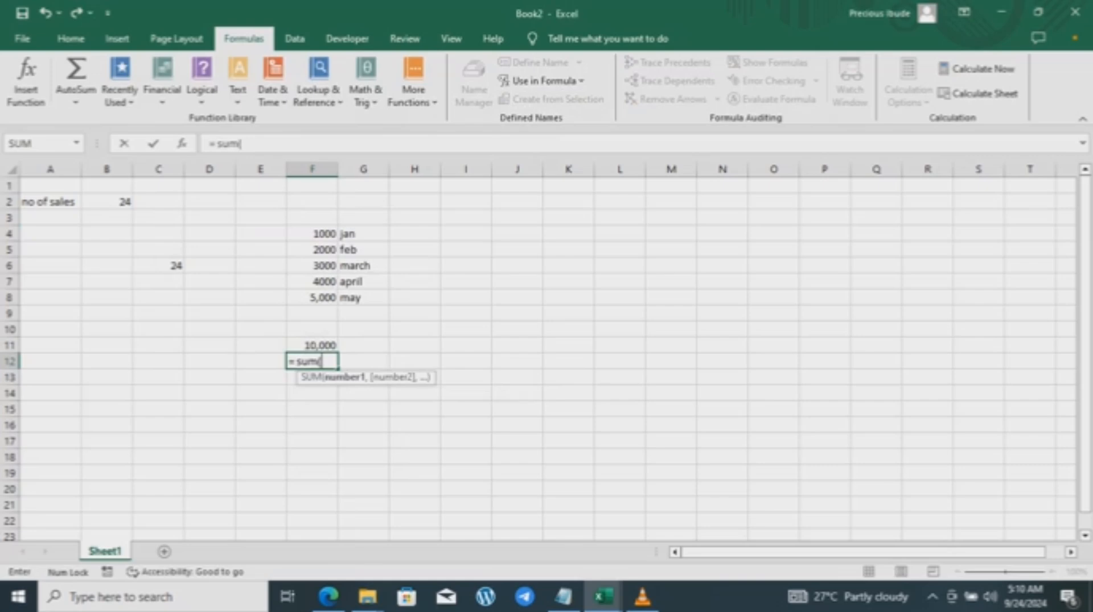
{"action": "type", "text": "d"}
{"action": "key", "text": "BackSpace"}
{"action": "type", "text": "f"}
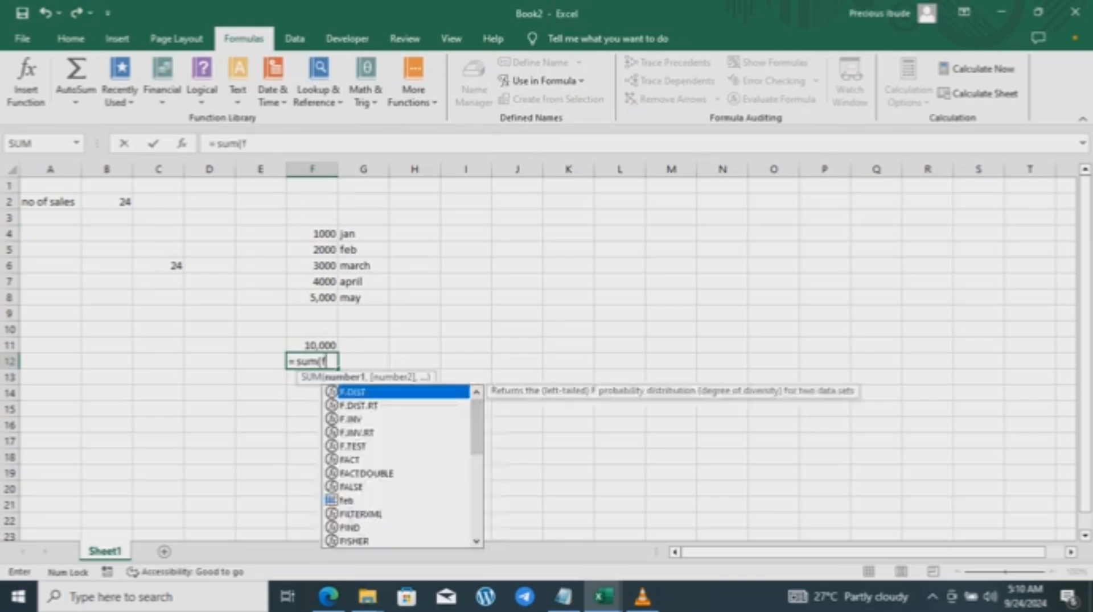
{"action": "type", "text": "eb+"}
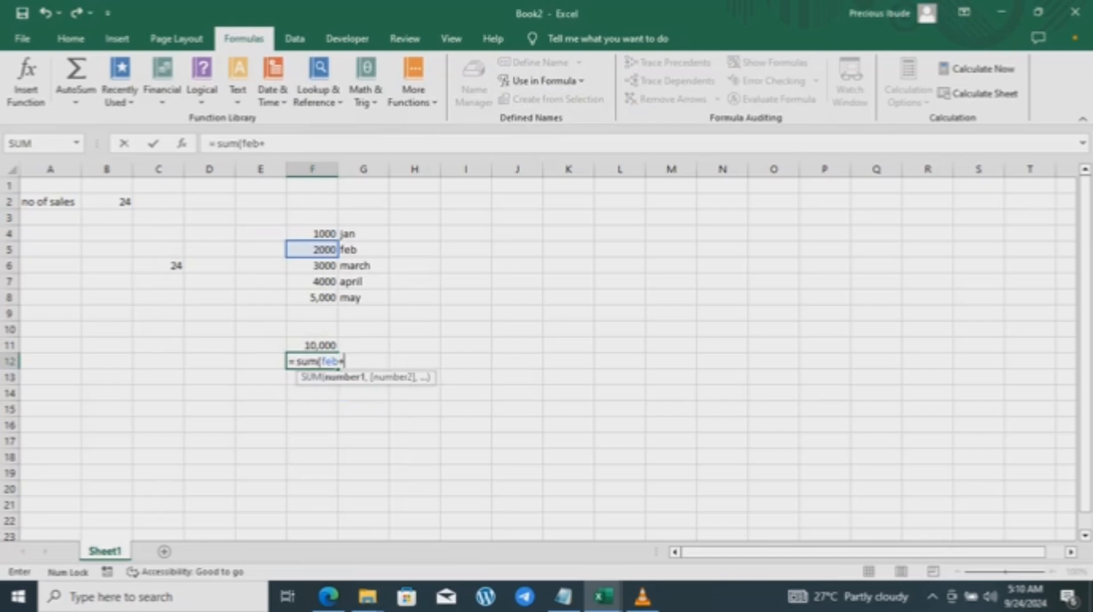
{"action": "type", "text": "mar"}
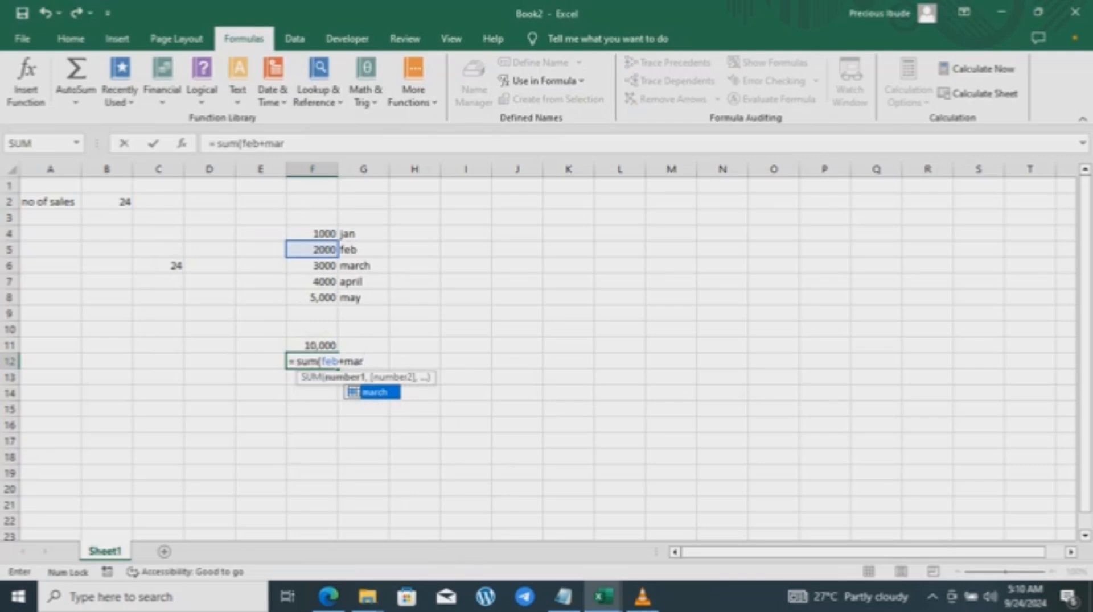
{"action": "type", "text": "ch"}
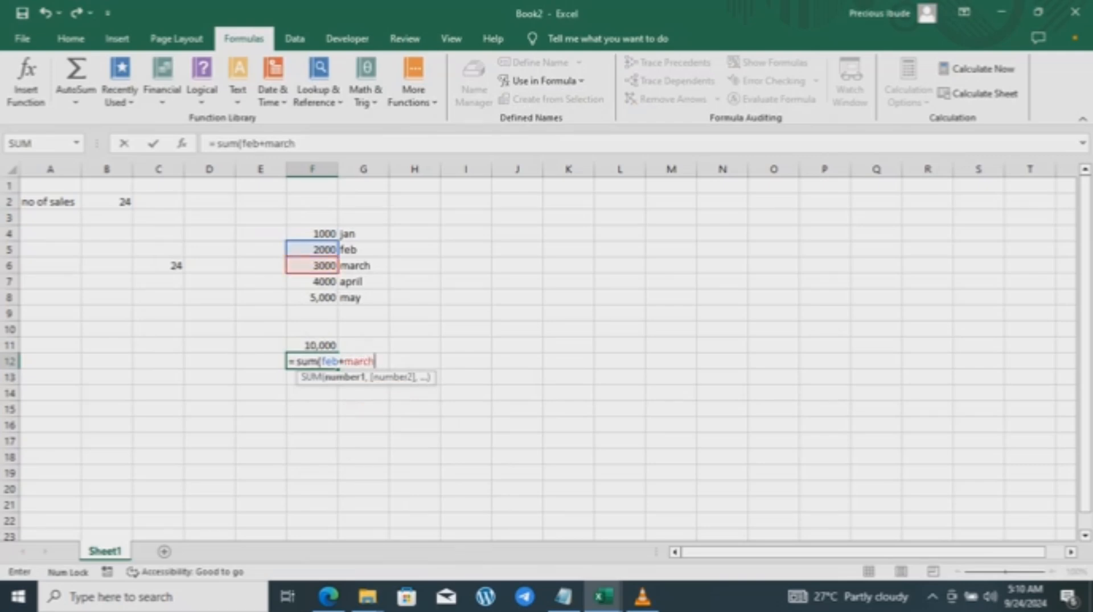
{"action": "type", "text": "+may"}
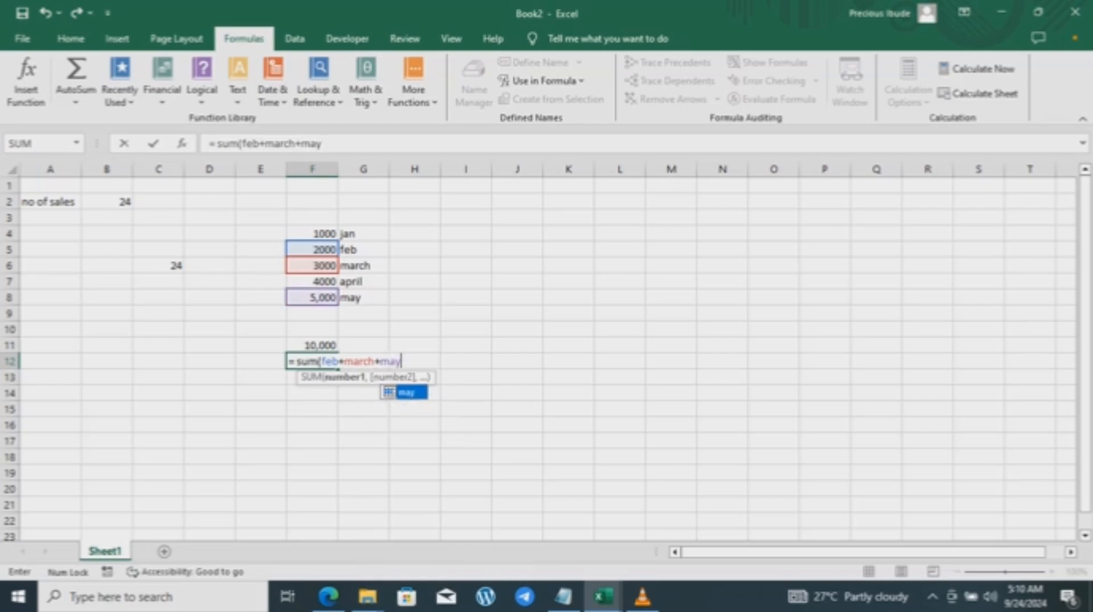
{"action": "type", "text": ")"}
{"action": "key", "text": "Return"}
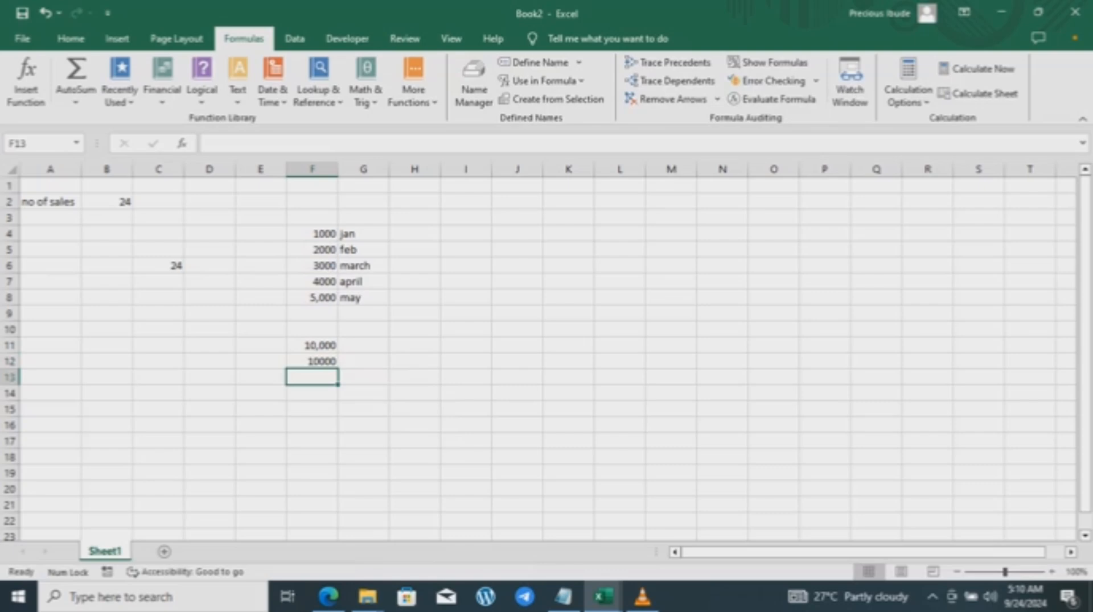
Compare the cell-reference formula in F11 with the named-cell formula in F12, examining the cells the latter refers to.
{"action": "left_click", "coordinate": [312, 345]}
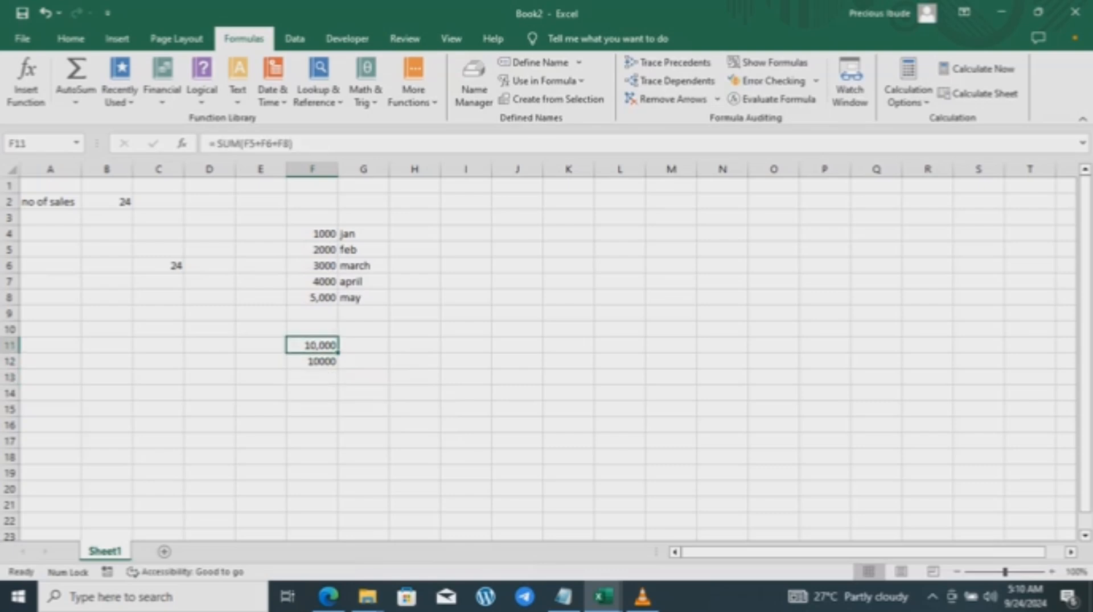
{"action": "left_click", "coordinate": [311, 361]}
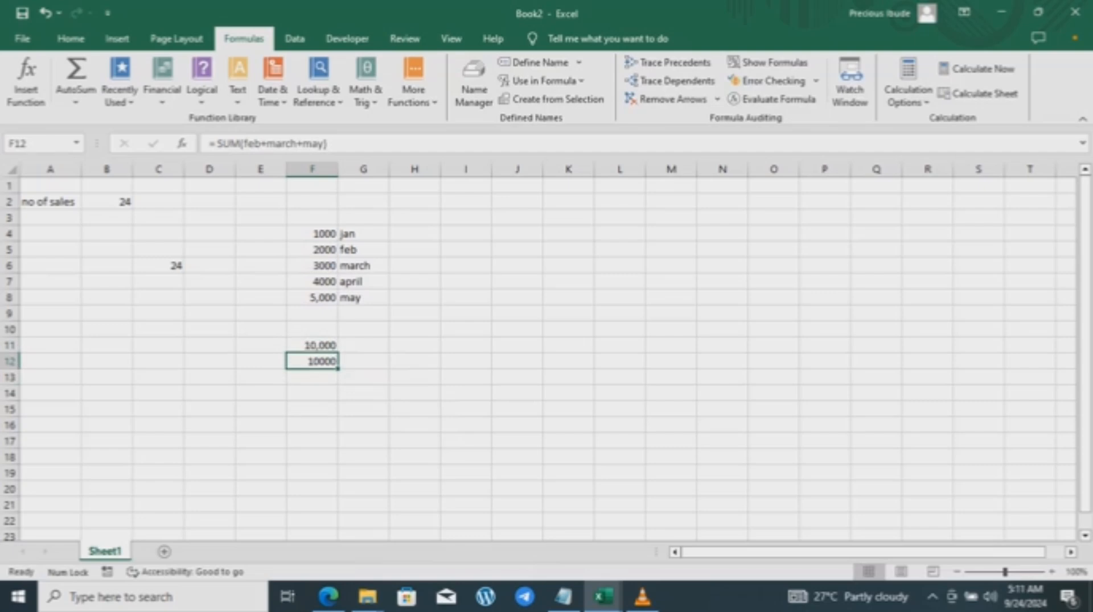
{"action": "double_click", "coordinate": [311, 362]}
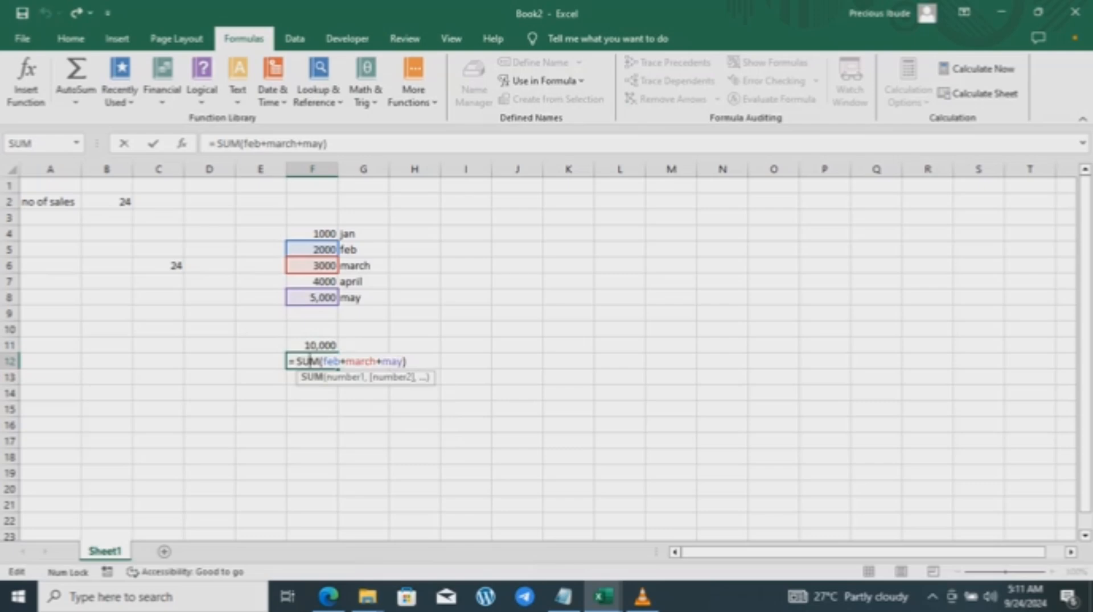
{"action": "key", "text": "shift+Return"}
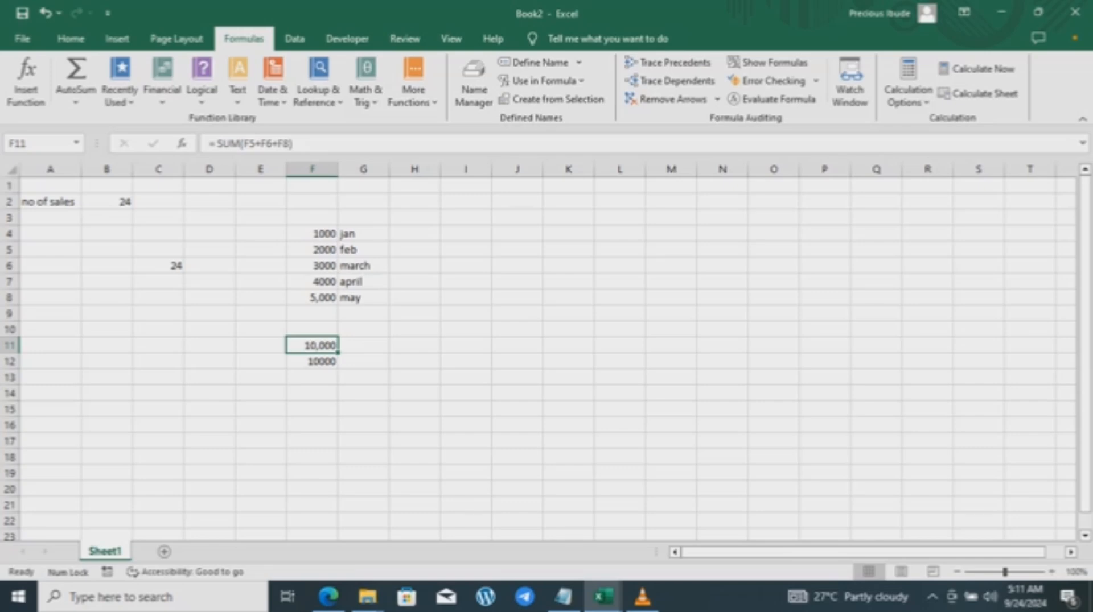
Examine the monthly amounts in F4:F8, the names assigned to their cells, and how the formula in F12 uses them.
{"action": "left_click", "coordinate": [311, 249]}
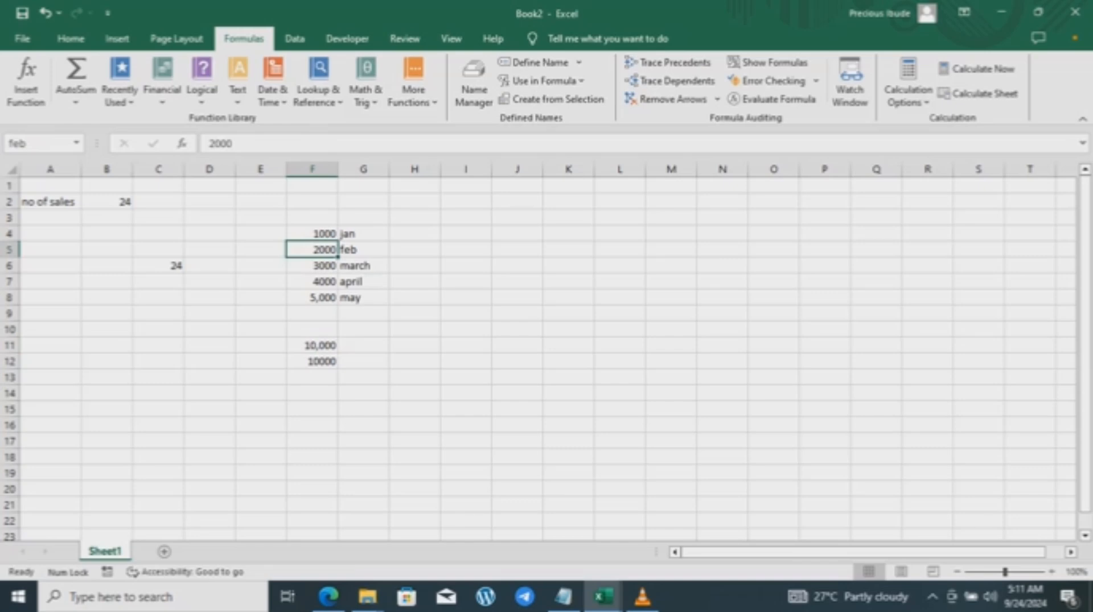
{"action": "left_click", "coordinate": [312, 234]}
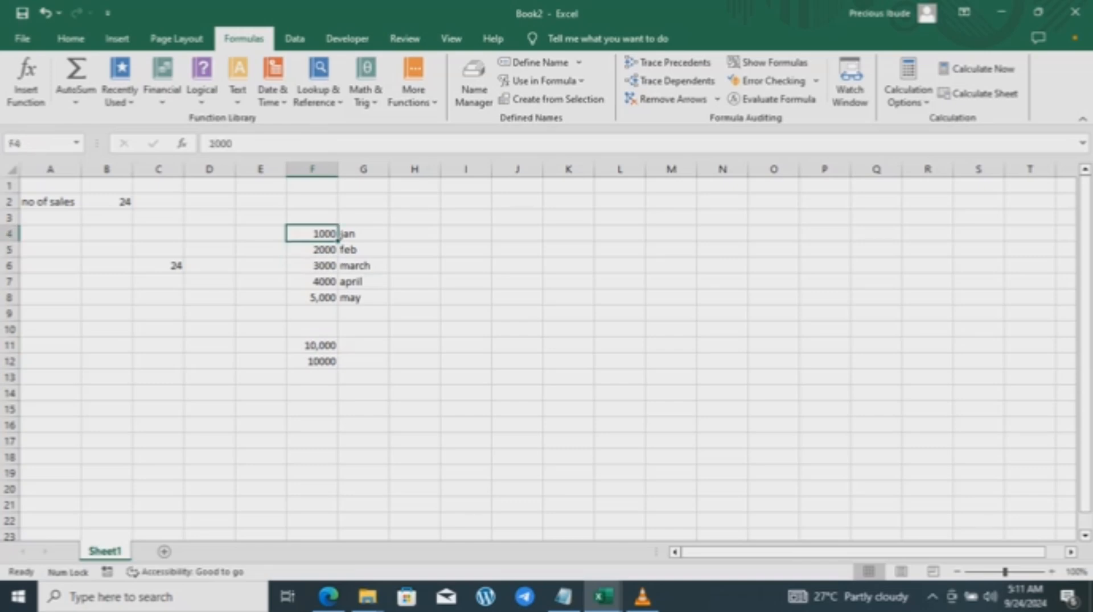
{"action": "key", "text": "shift+Down"}
{"action": "key", "text": "shift+Down"}
{"action": "key", "text": "shift+Down"}
{"action": "key", "text": "shift+Down"}
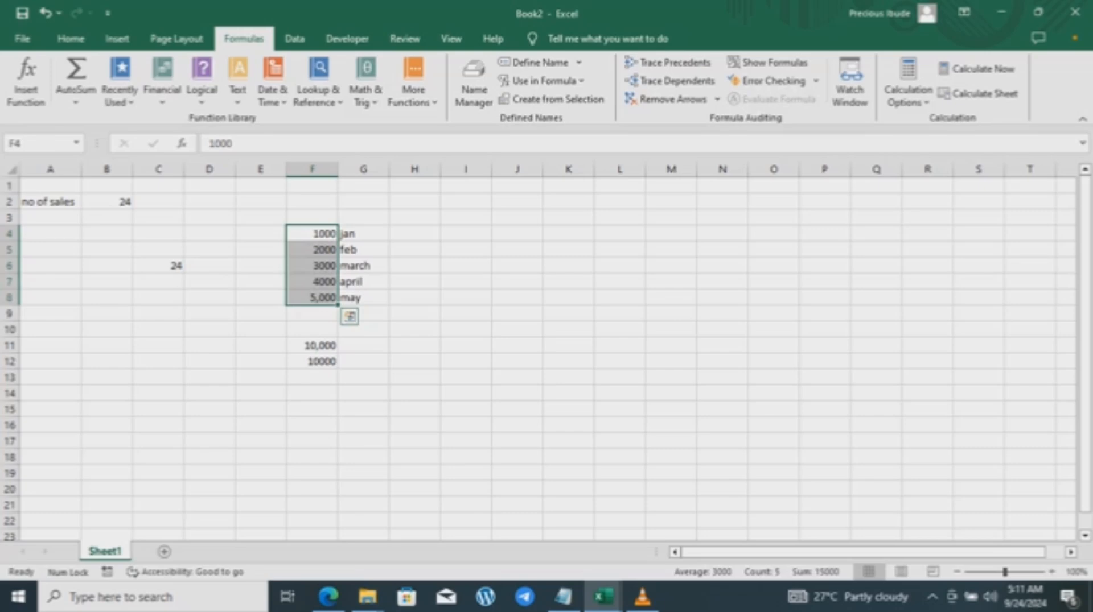
{"action": "left_click", "coordinate": [312, 362]}
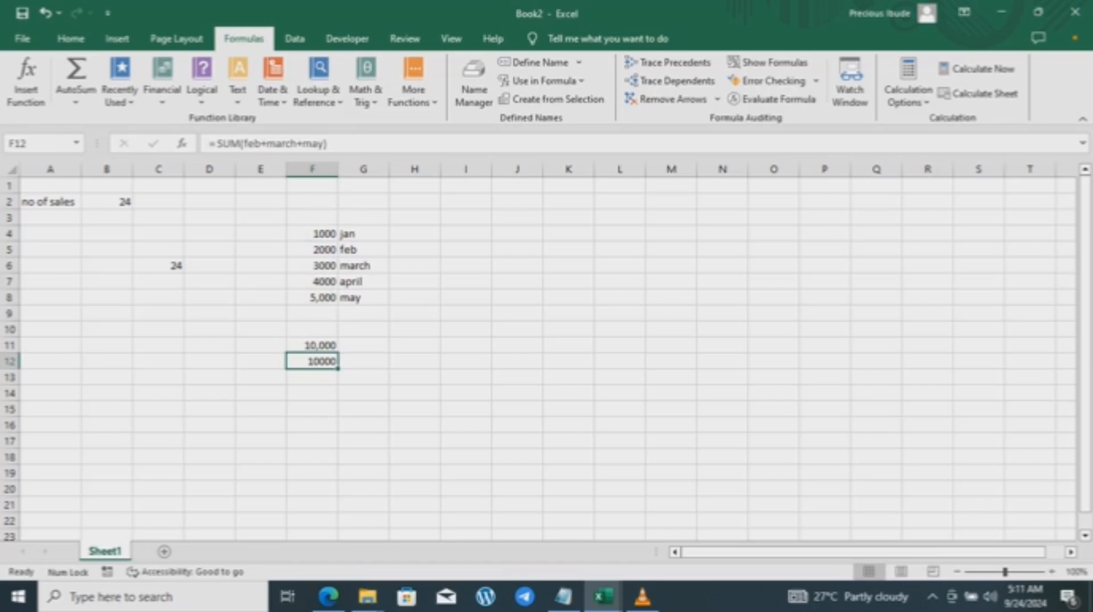
{"action": "left_click", "coordinate": [312, 266]}
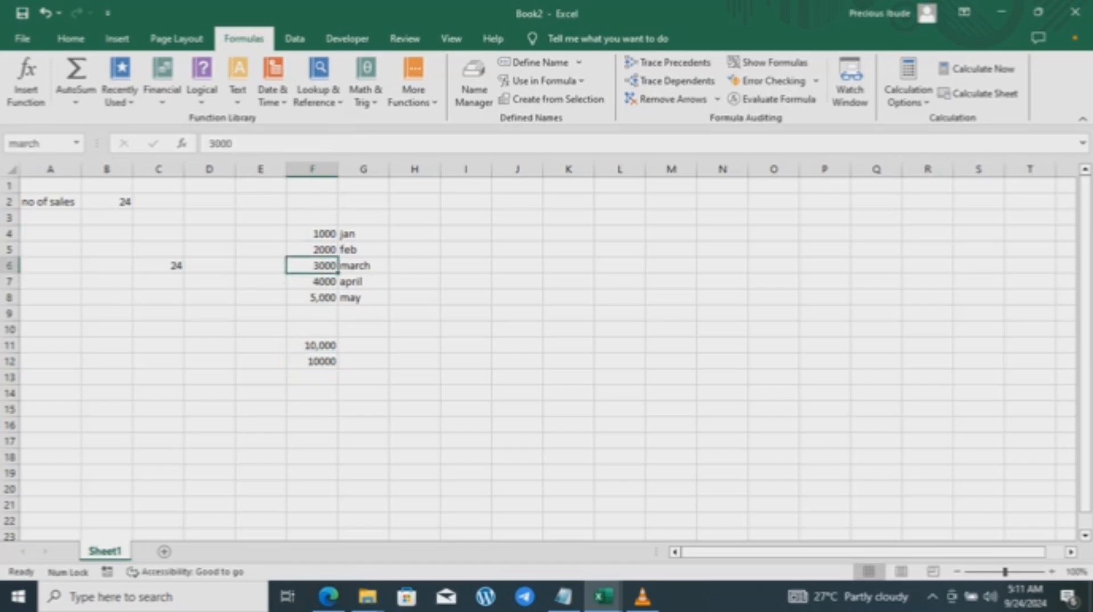
{"action": "left_click", "coordinate": [415, 346]}
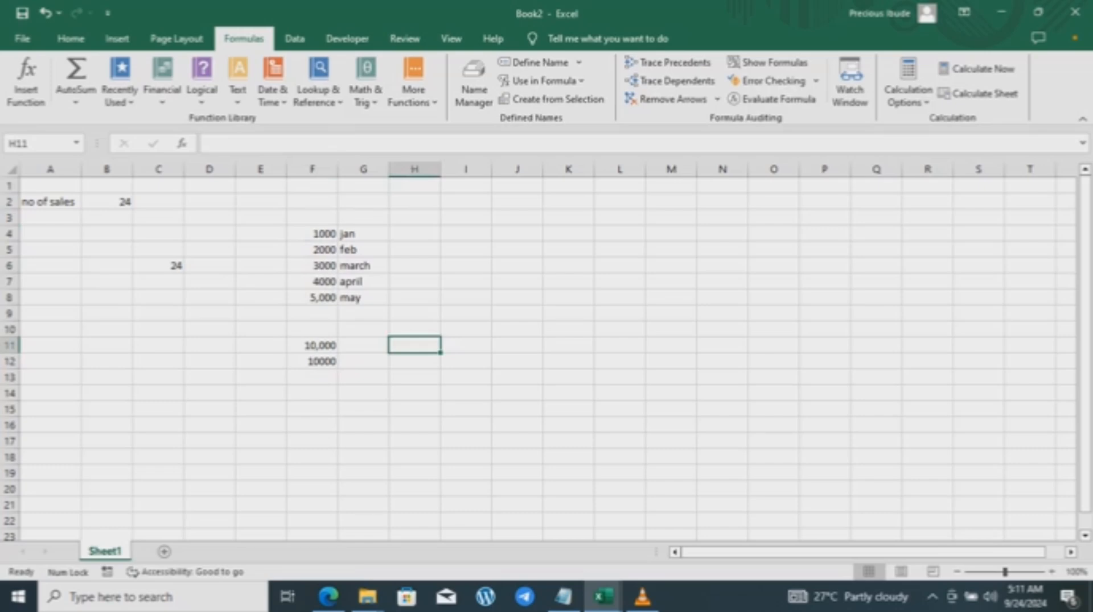
{"action": "left_click", "coordinate": [311, 297]}
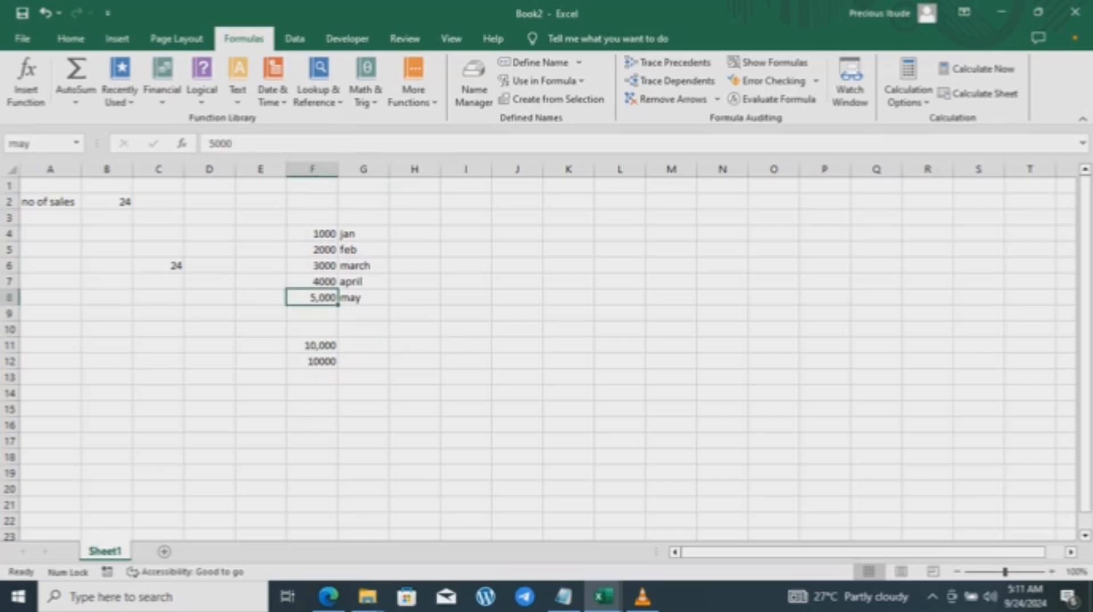
Enter a formula in cell H12 that returns the named cell may, and review the range name notes in Notepad.
{"action": "left_click", "coordinate": [414, 361]}
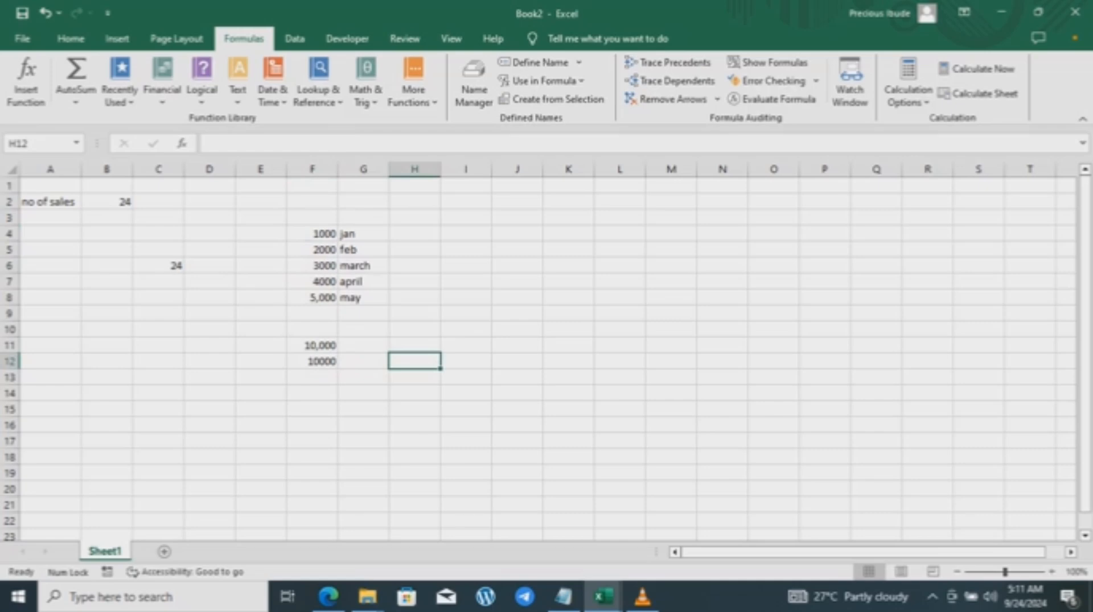
{"action": "type", "text": "="}
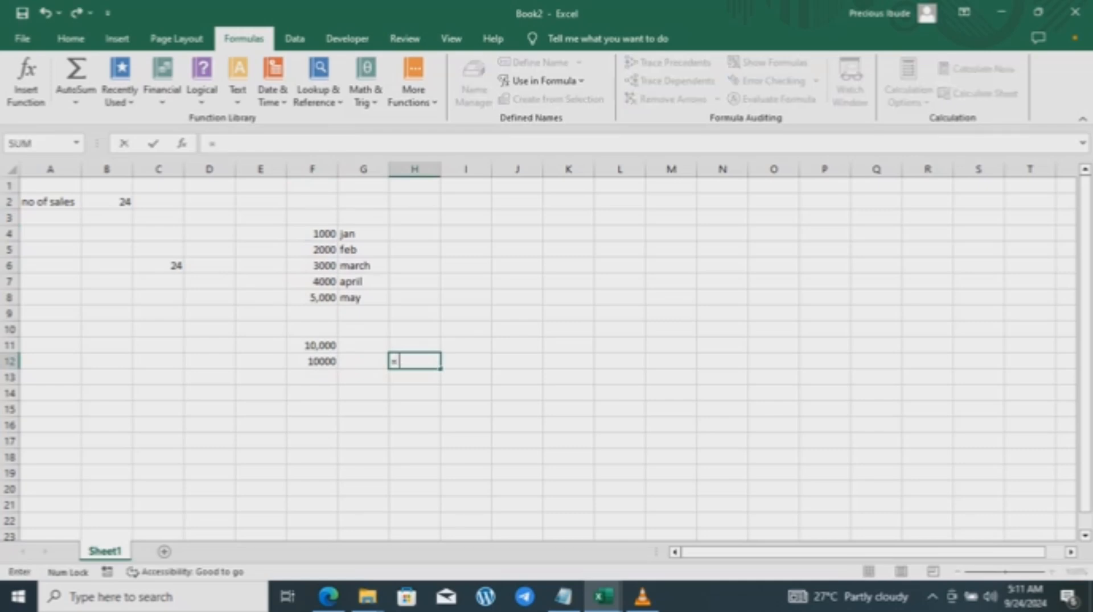
{"action": "type", "text": "may"}
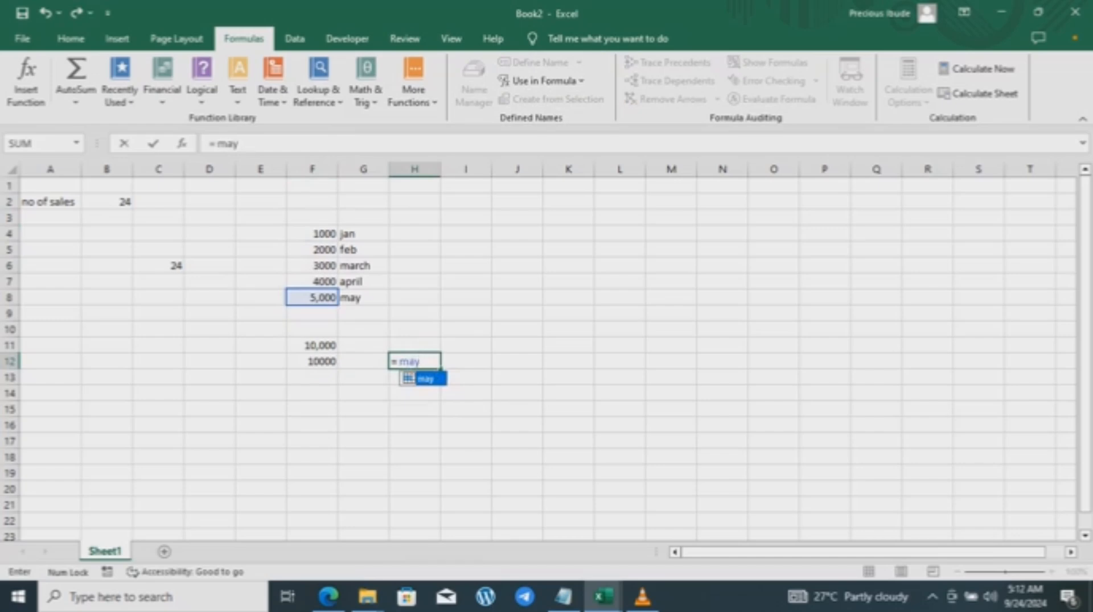
{"action": "key", "text": "Return"}
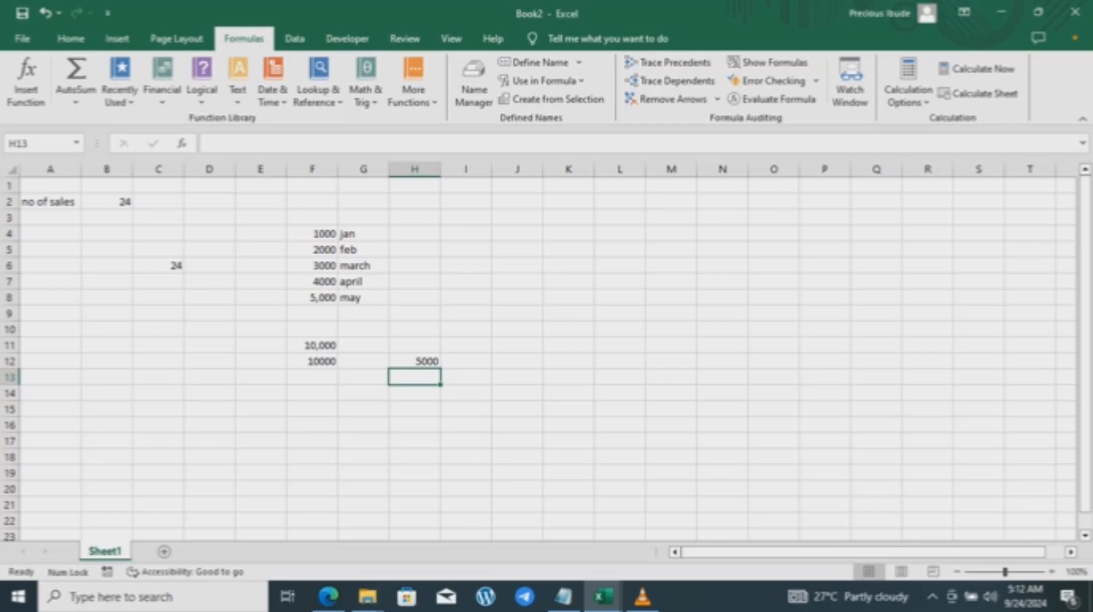
{"action": "left_click", "coordinate": [563, 597]}
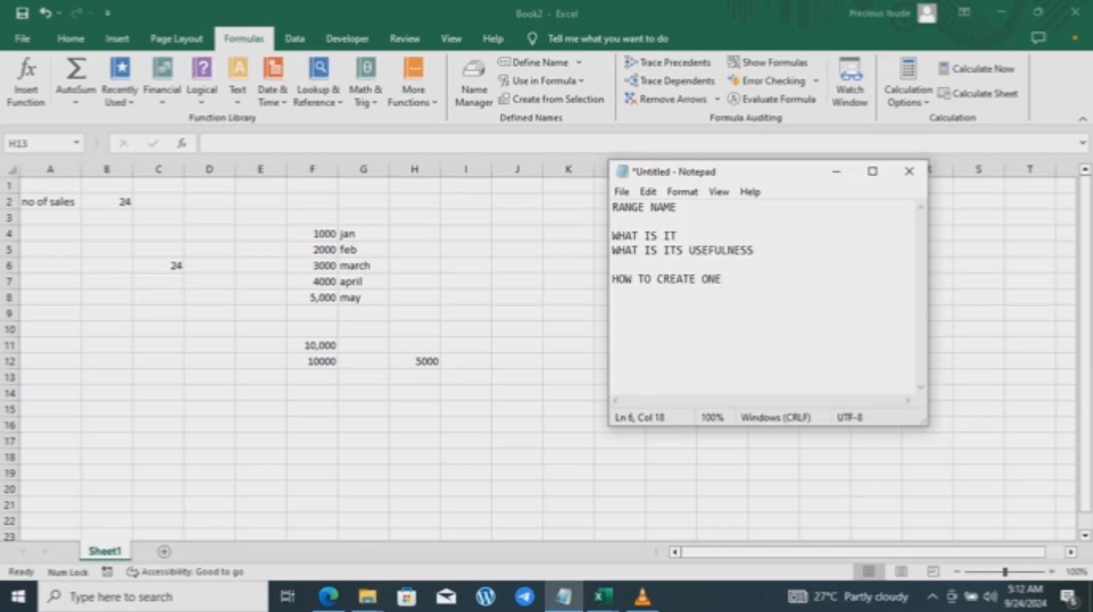
{"action": "key", "text": "alt+Tab"}
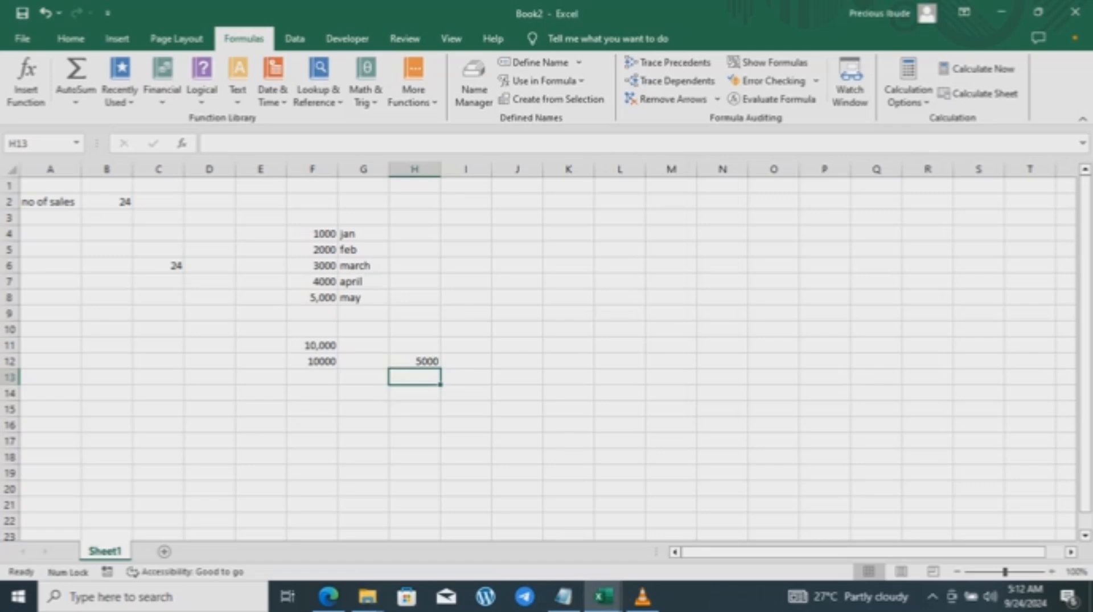
Enter the label march sales in cell A8.
{"action": "left_click", "coordinate": [50, 297]}
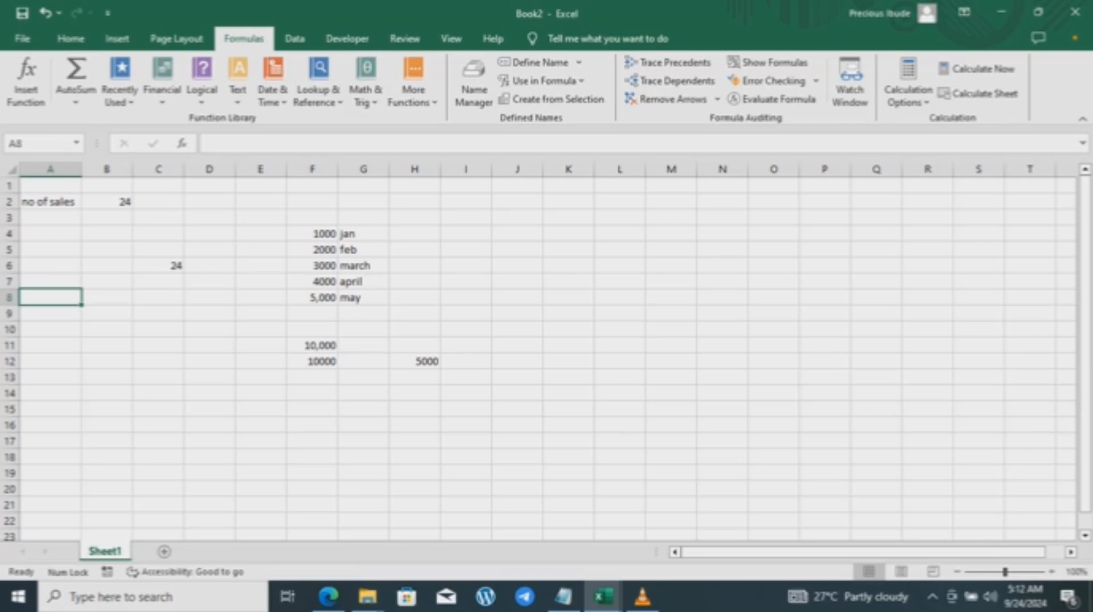
{"action": "type", "text": "marc"}
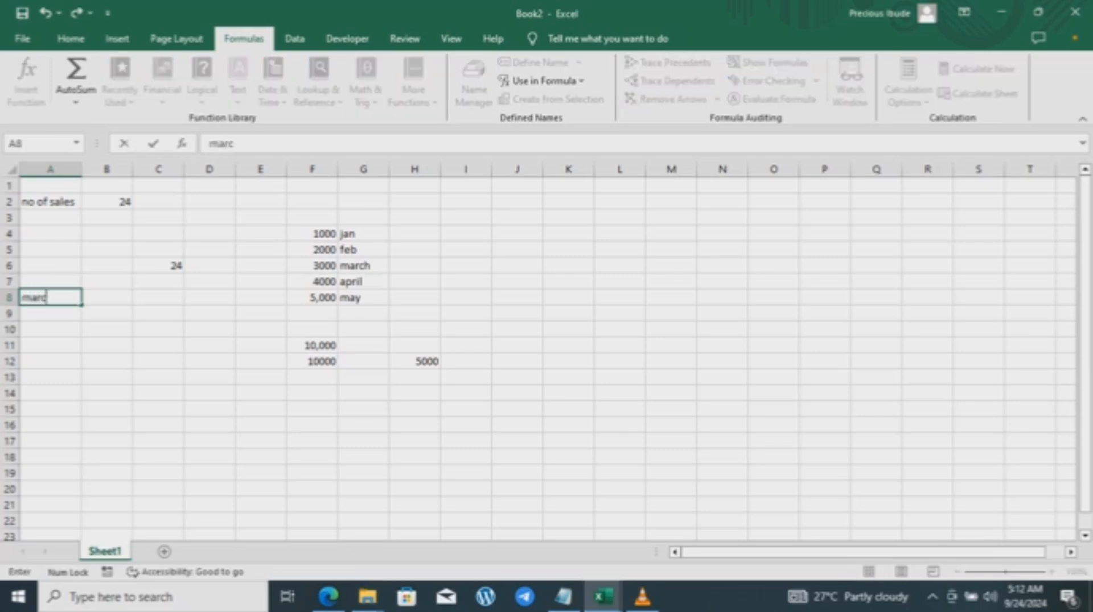
{"action": "type", "text": "h sales"}
{"action": "key", "text": "F2"}
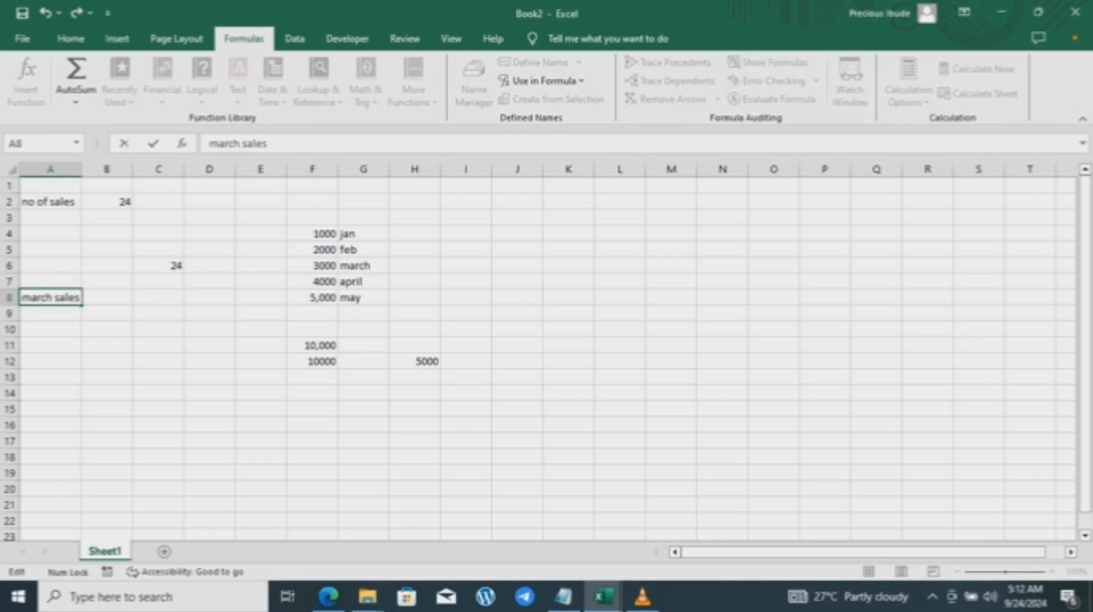
{"action": "left_click", "coordinate": [107, 314]}
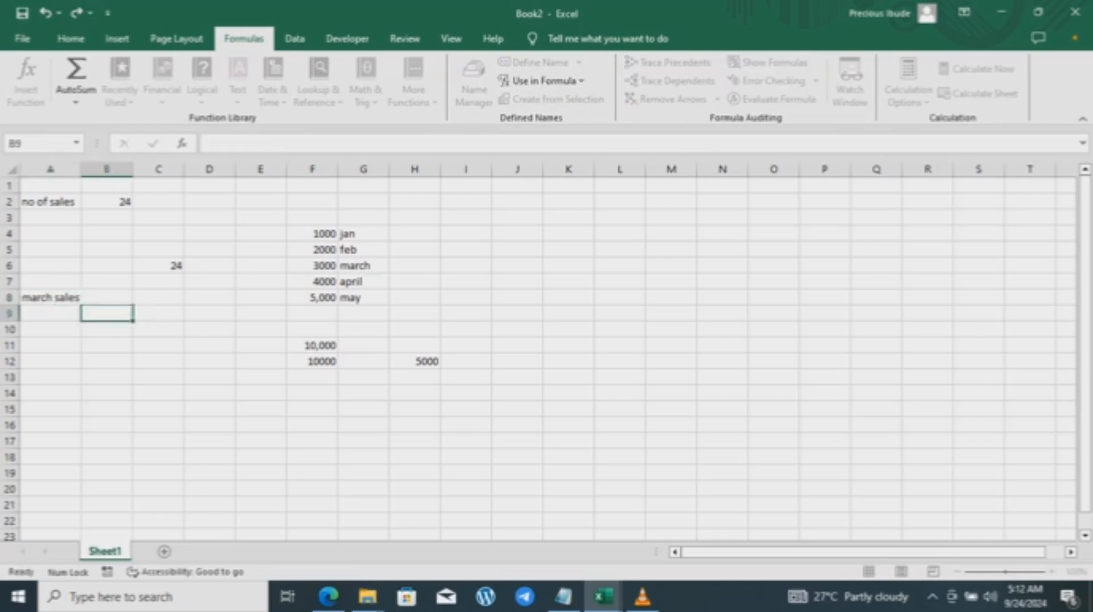
Enter 2,400 in cell B8 beside the march sales label, and widen column A slightly to fit the label.
{"action": "left_click", "coordinate": [107, 297]}
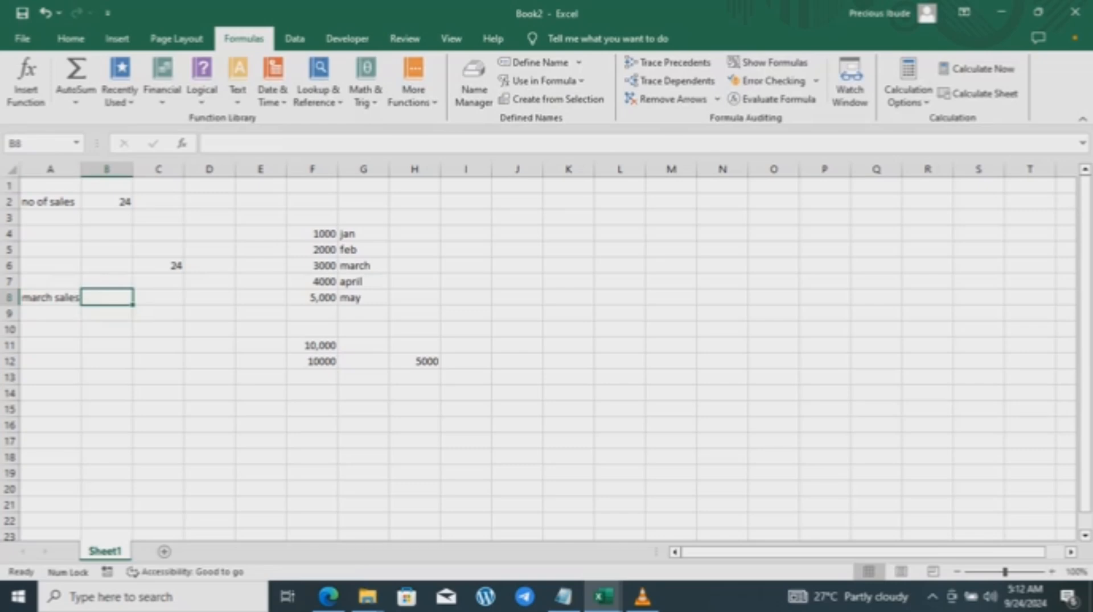
{"action": "type", "text": "2"}
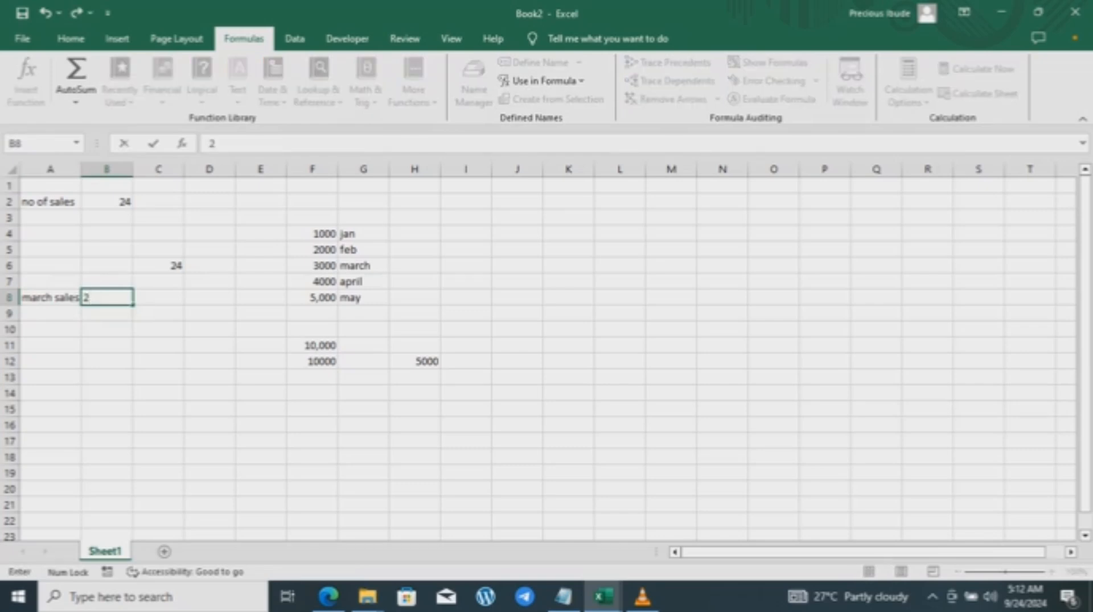
{"action": "type", "text": ",400"}
{"action": "key", "text": "Return"}
{"action": "left_click_drag", "start_coordinate": [133, 169], "coordinate": [143, 169]}
{"action": "left_click", "coordinate": [118, 378]}
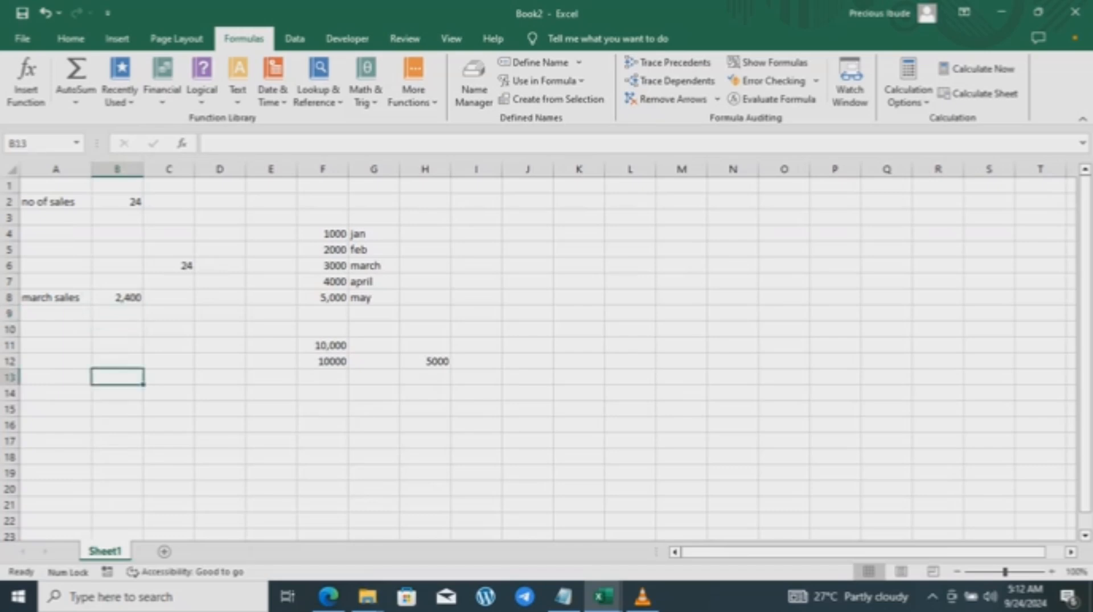
Assign the name marchsales to cell B8 and reselect the cell to check its name.
{"action": "left_click", "coordinate": [117, 298]}
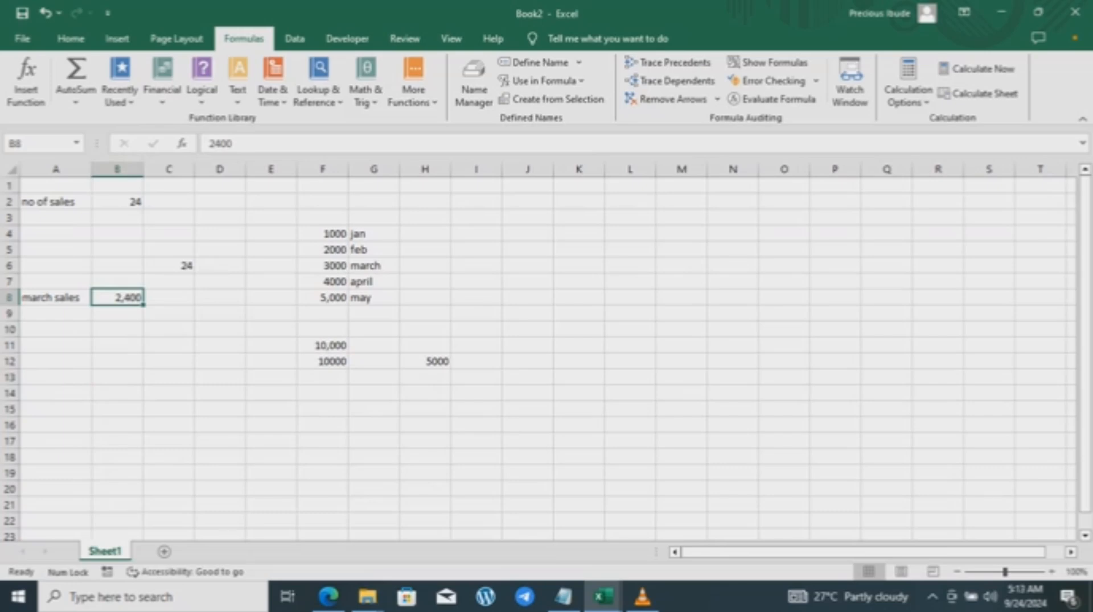
{"action": "left_click", "coordinate": [56, 314]}
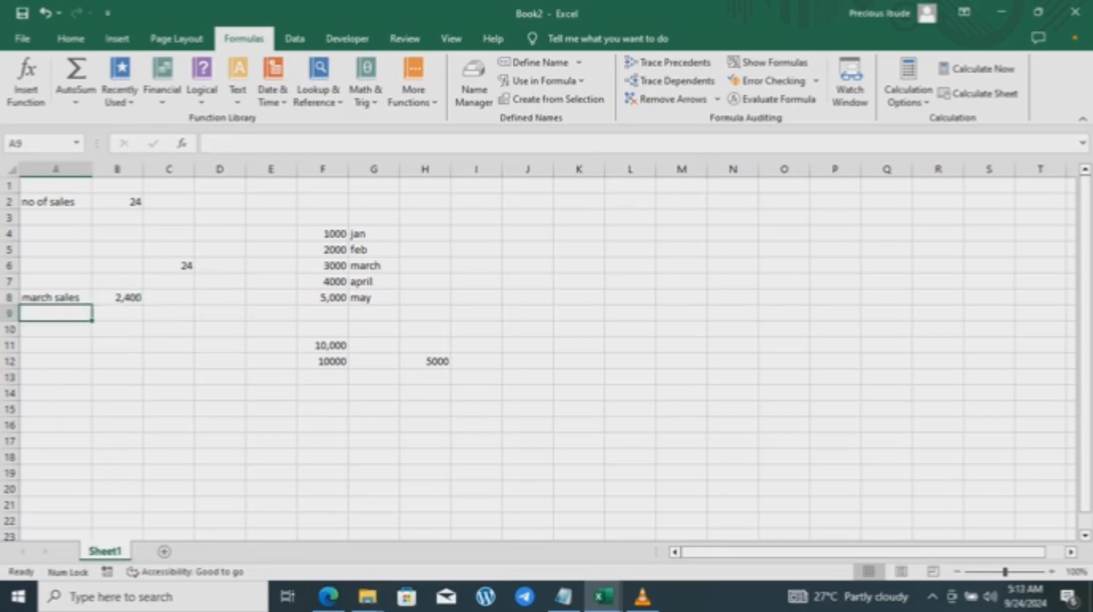
{"action": "left_click", "coordinate": [117, 298]}
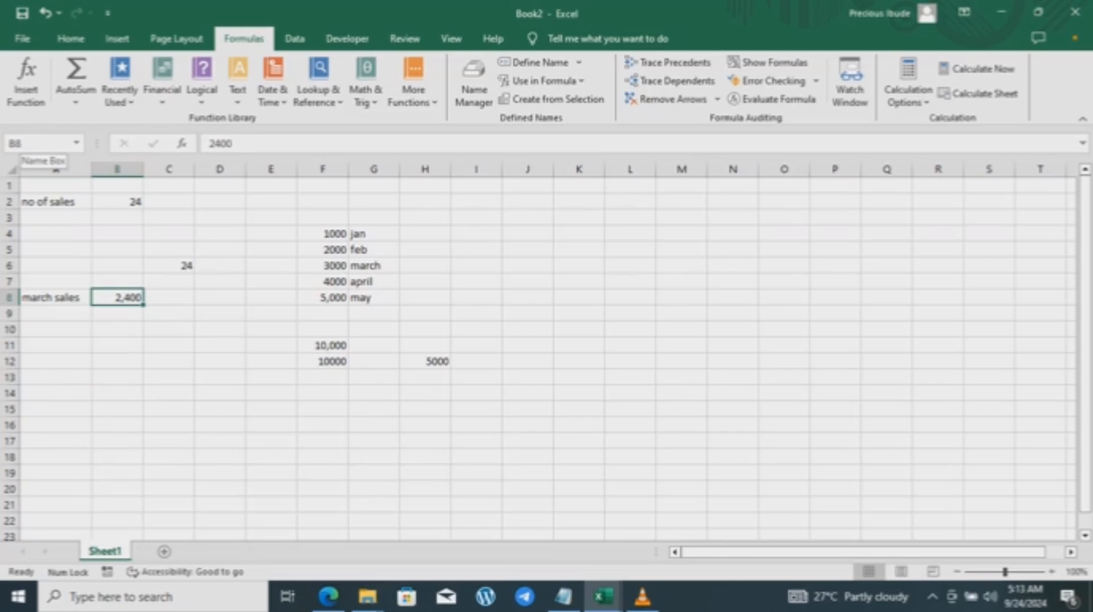
{"action": "left_click", "coordinate": [34, 143]}
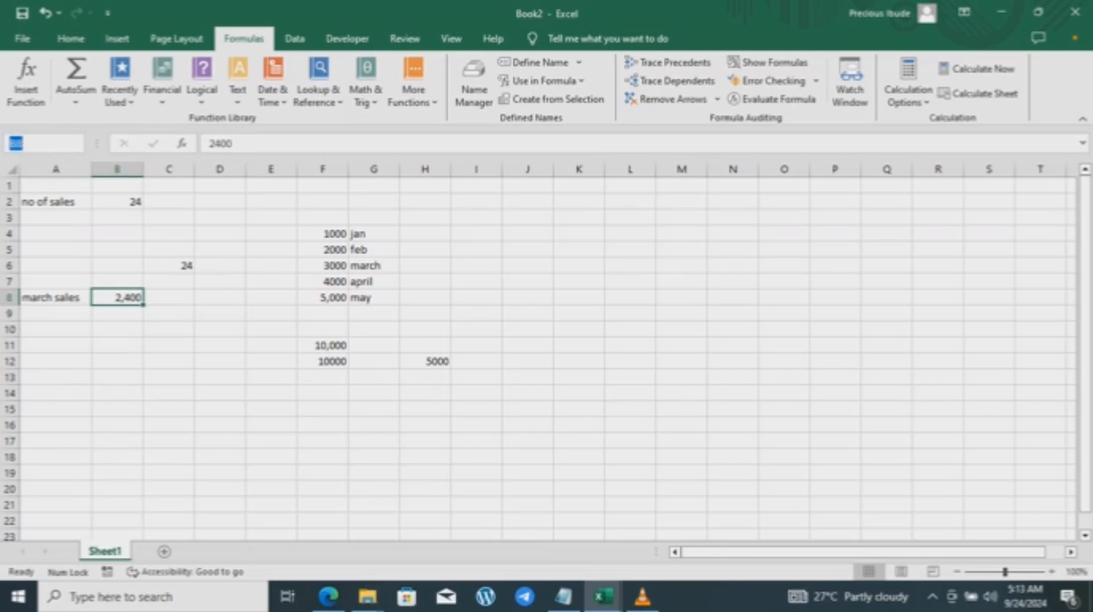
{"action": "type", "text": "march"}
{"action": "key", "text": "BackSpace"}
{"action": "key", "text": "BackSpace"}
{"action": "key", "text": "BackSpace"}
{"action": "key", "text": "BackSpace"}
{"action": "key", "text": "BackSpace"}
{"action": "type", "text": "marchsales"}
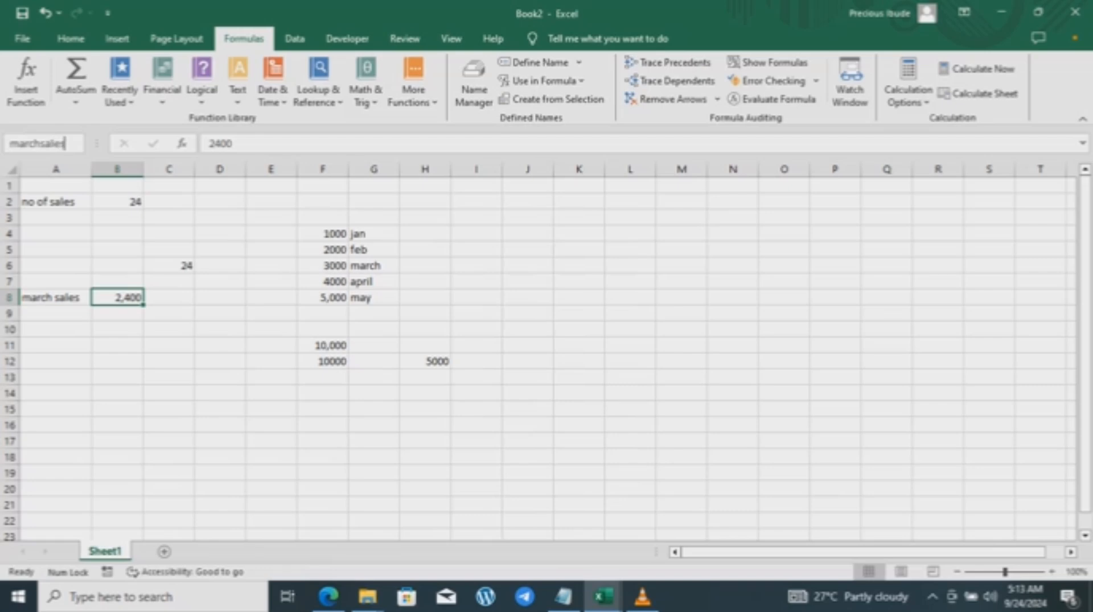
{"action": "key", "text": "Return"}
{"action": "left_click", "coordinate": [117, 345]}
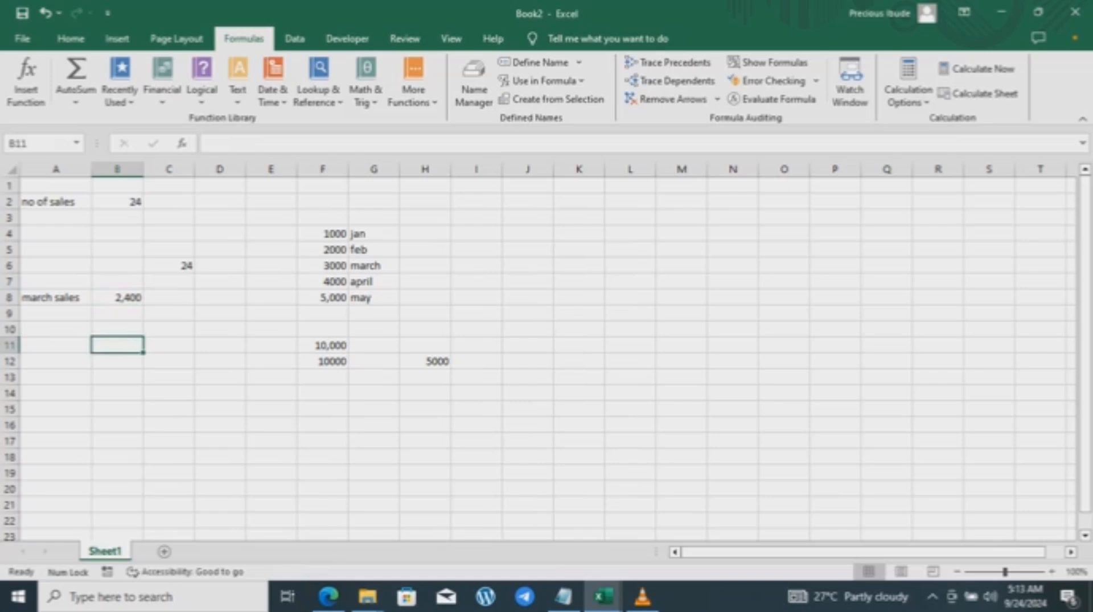
{"action": "left_click", "coordinate": [118, 298]}
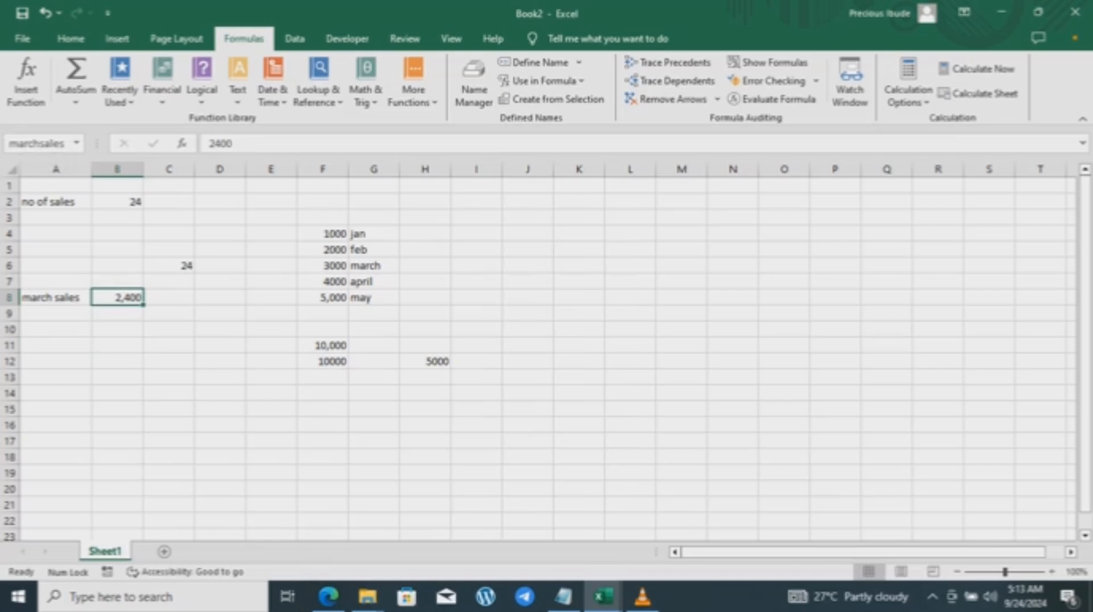
Enter the formula =marchsales in cell A10, choosing the defined name from the suggestions.
{"action": "left_click", "coordinate": [56, 329]}
{"action": "type", "text": "="}
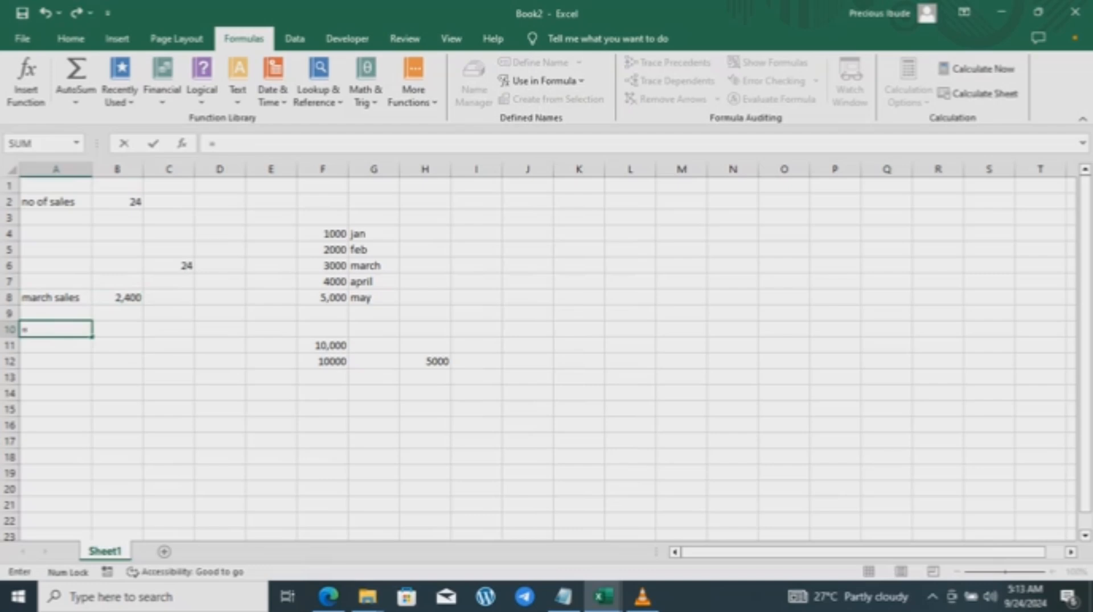
{"action": "type", "text": "mat"}
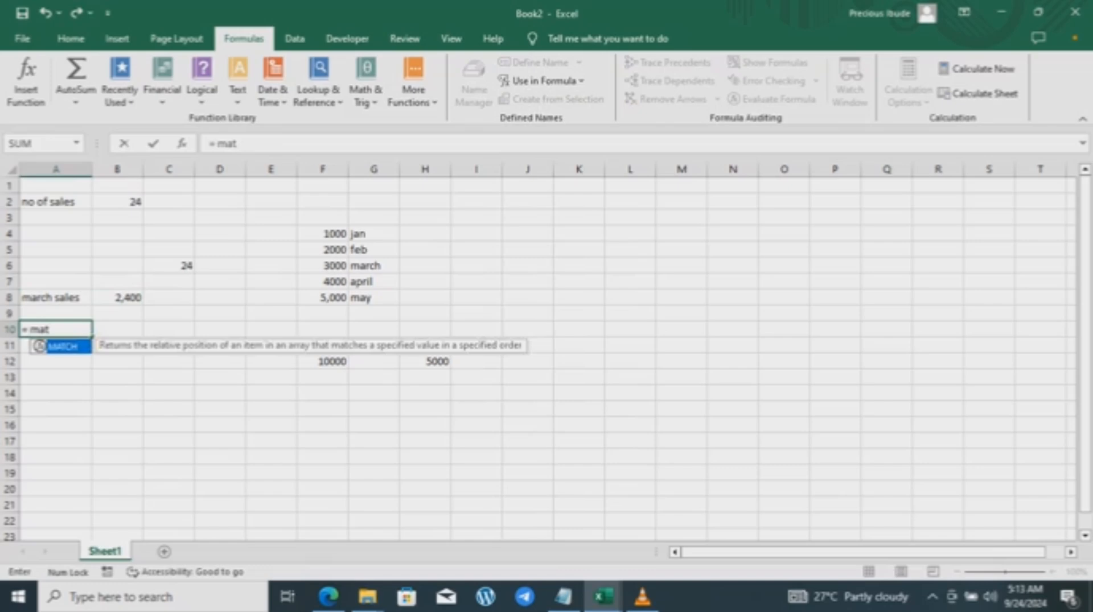
{"action": "key", "text": "BackSpace"}
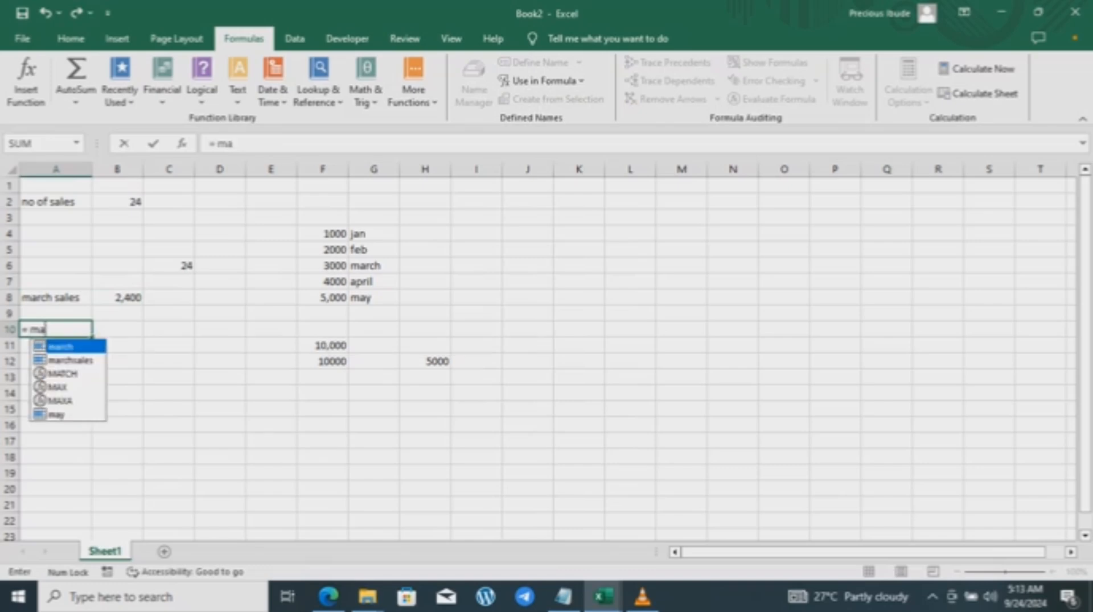
{"action": "type", "text": "rc"}
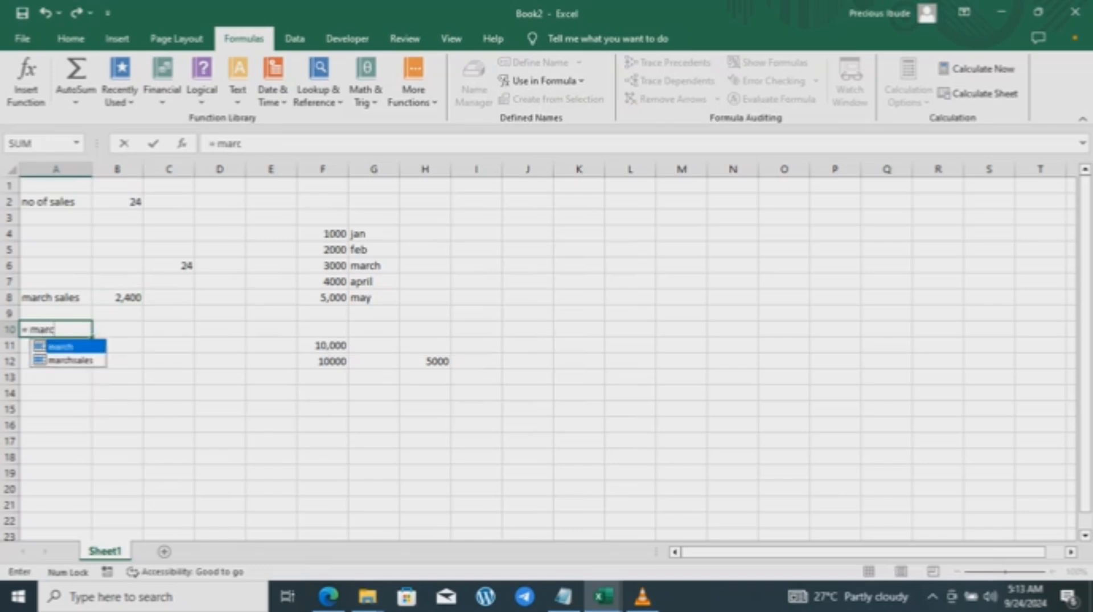
{"action": "key", "text": "Down"}
{"action": "key", "text": "Tab"}
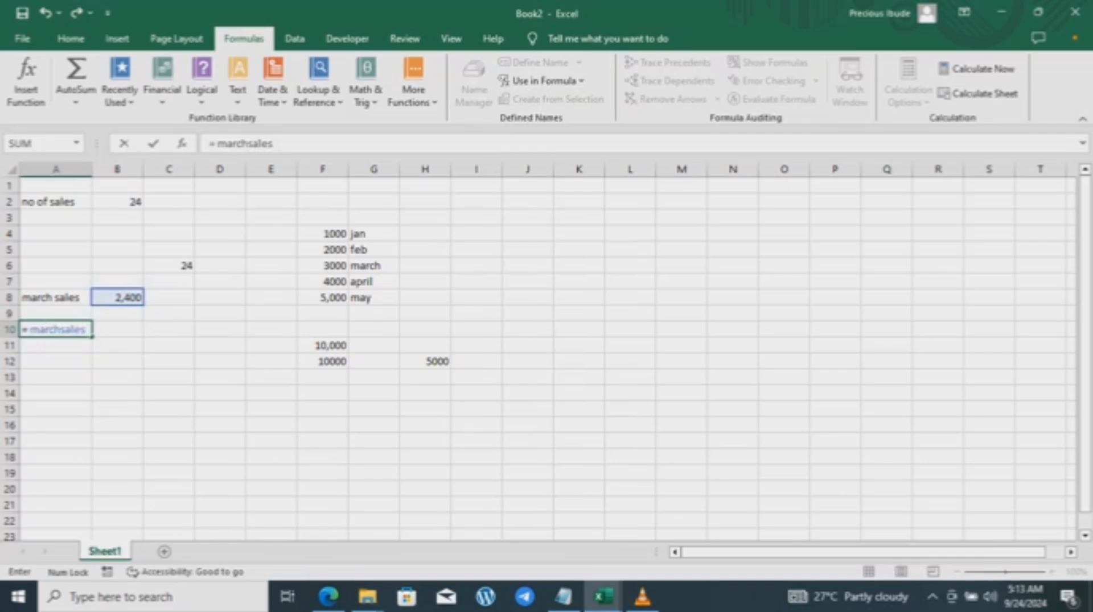
{"action": "key", "text": "Return"}
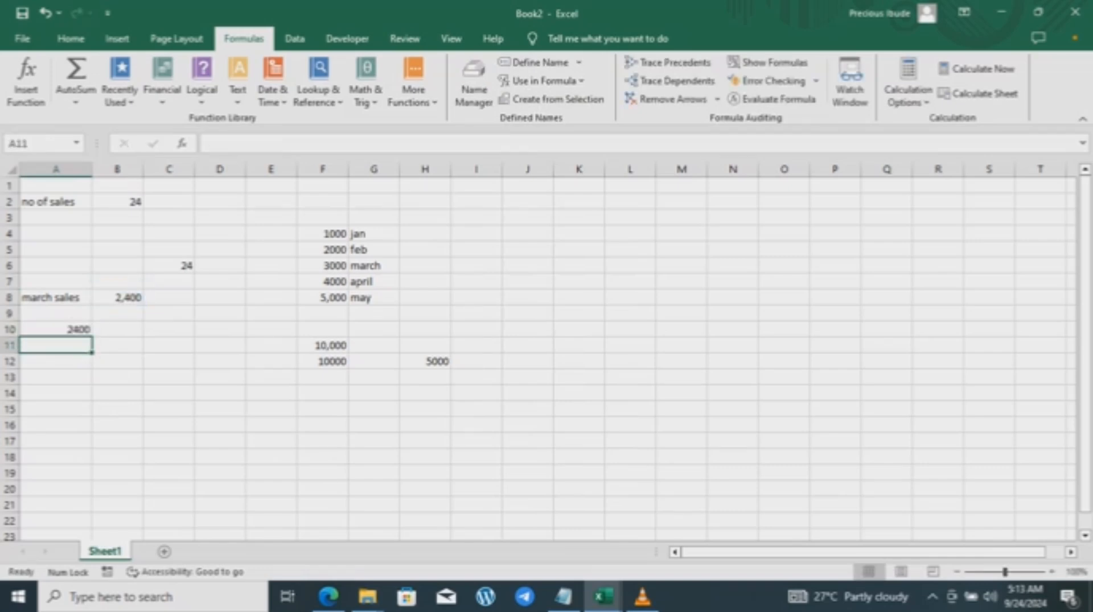
Examine the formula in A10, the label in A8 and the name assigned to cell B8.
{"action": "left_click", "coordinate": [56, 329]}
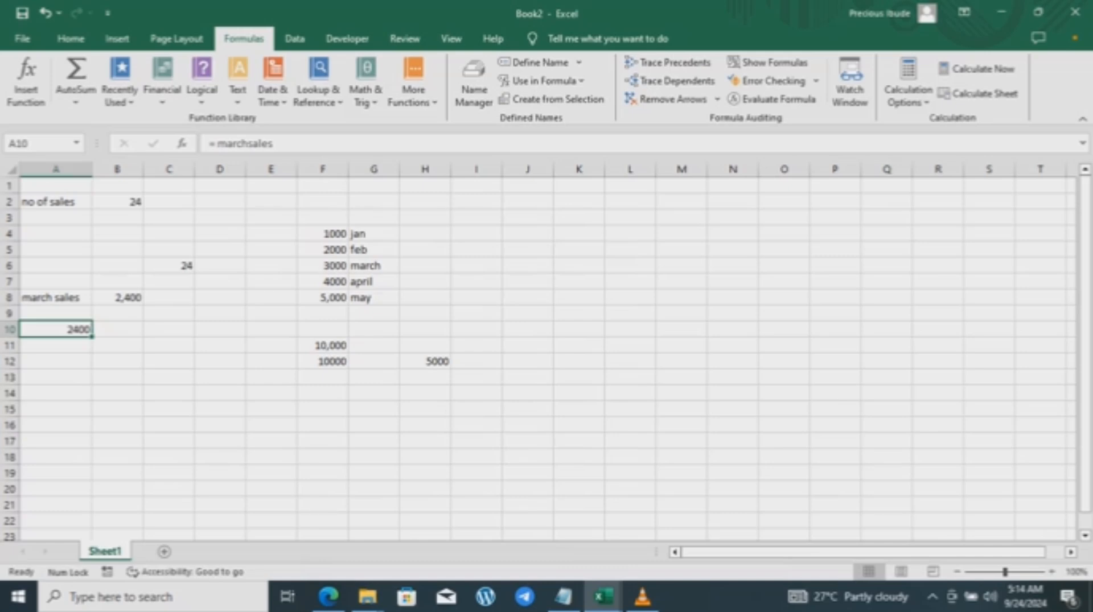
{"action": "left_click", "coordinate": [56, 298]}
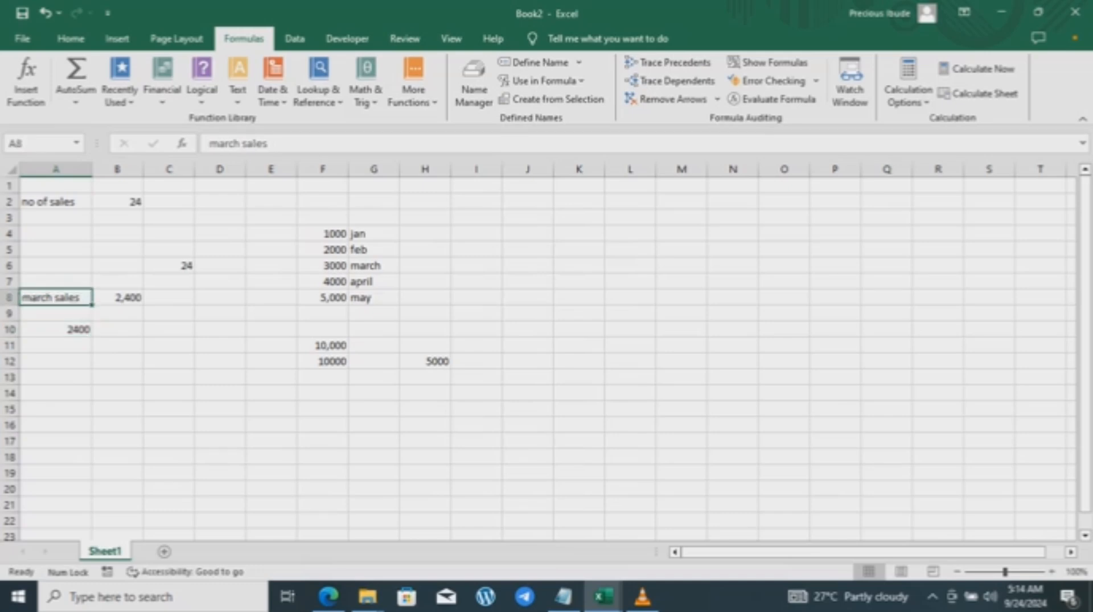
{"action": "left_click", "coordinate": [117, 298]}
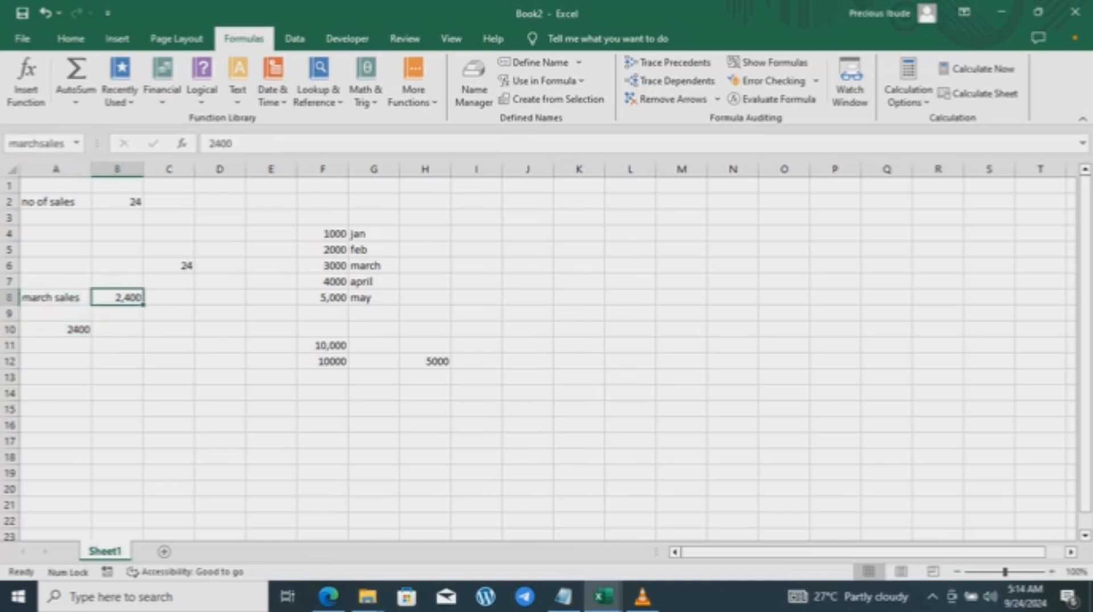
{"action": "left_click", "coordinate": [37, 144]}
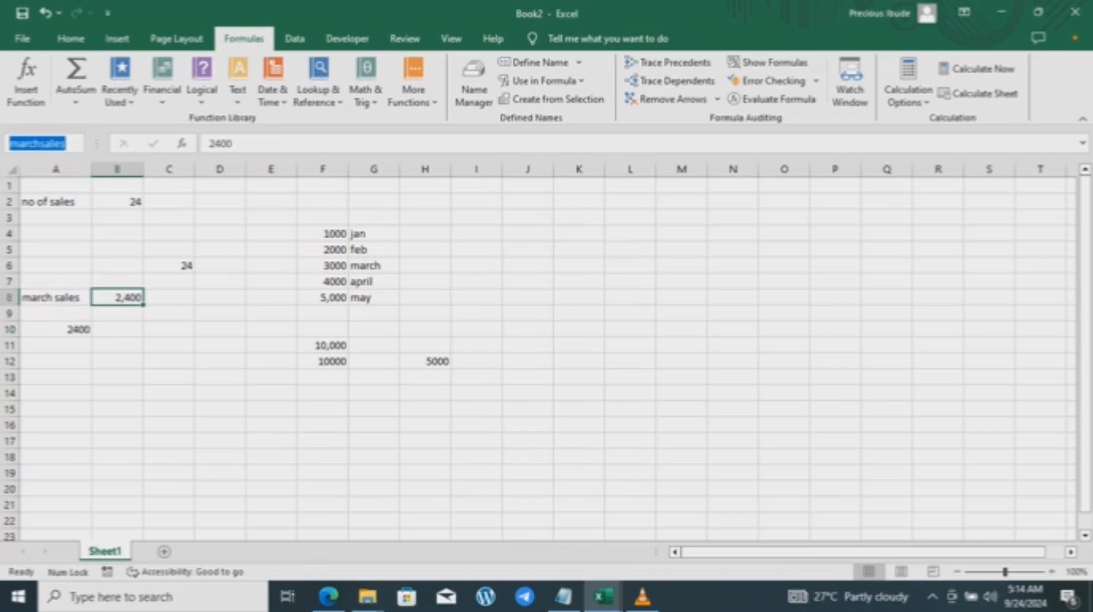
{"action": "left_click", "coordinate": [630, 314]}
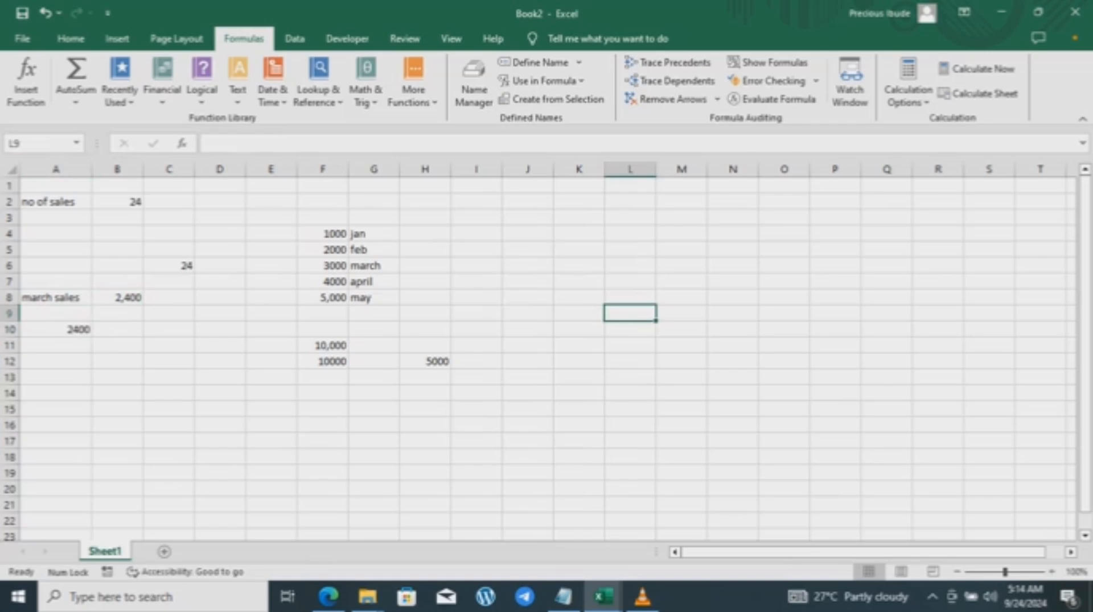
Copy the monthly amounts and labels in F4:G8 to the range starting at K4, and move to cell K12.
{"action": "left_click_drag", "start_coordinate": [374, 298], "coordinate": [328, 234]}
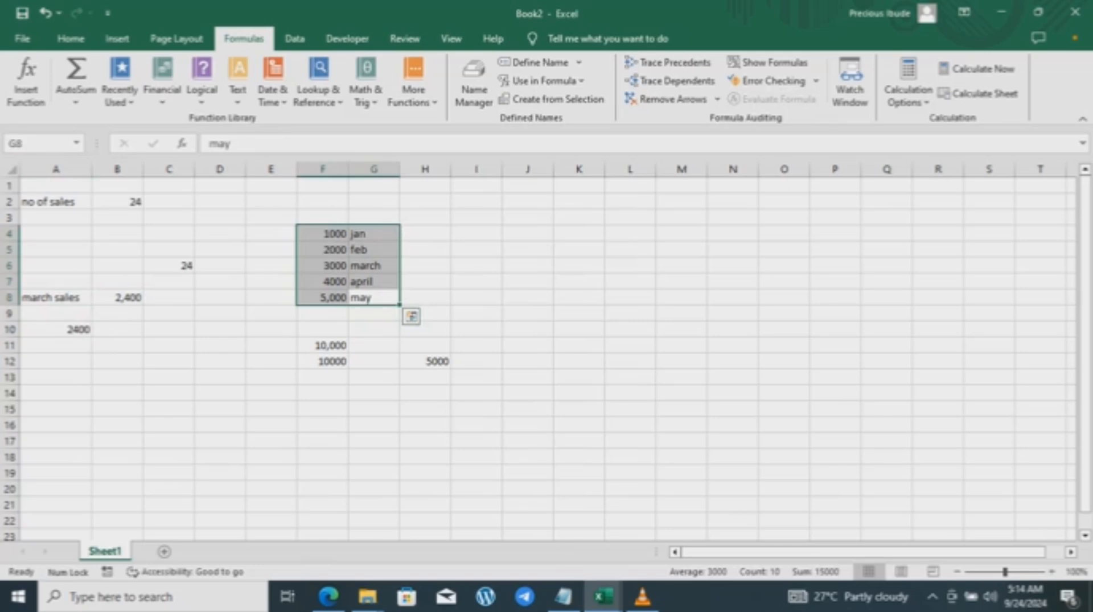
{"action": "key", "text": "ctrl+c"}
{"action": "left_click", "coordinate": [579, 234]}
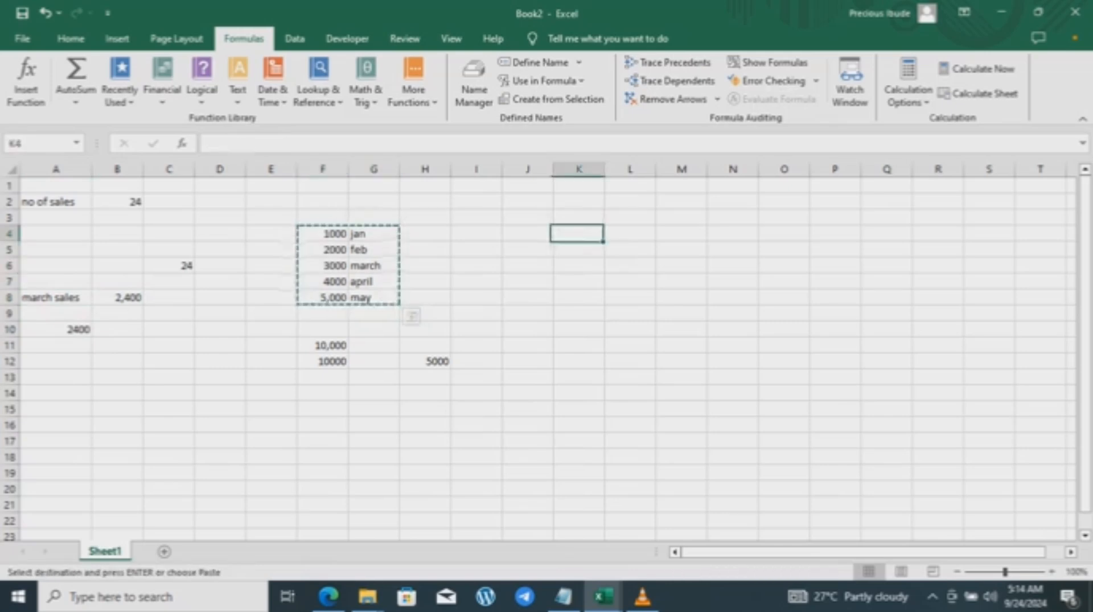
{"action": "key", "text": "ctrl+v"}
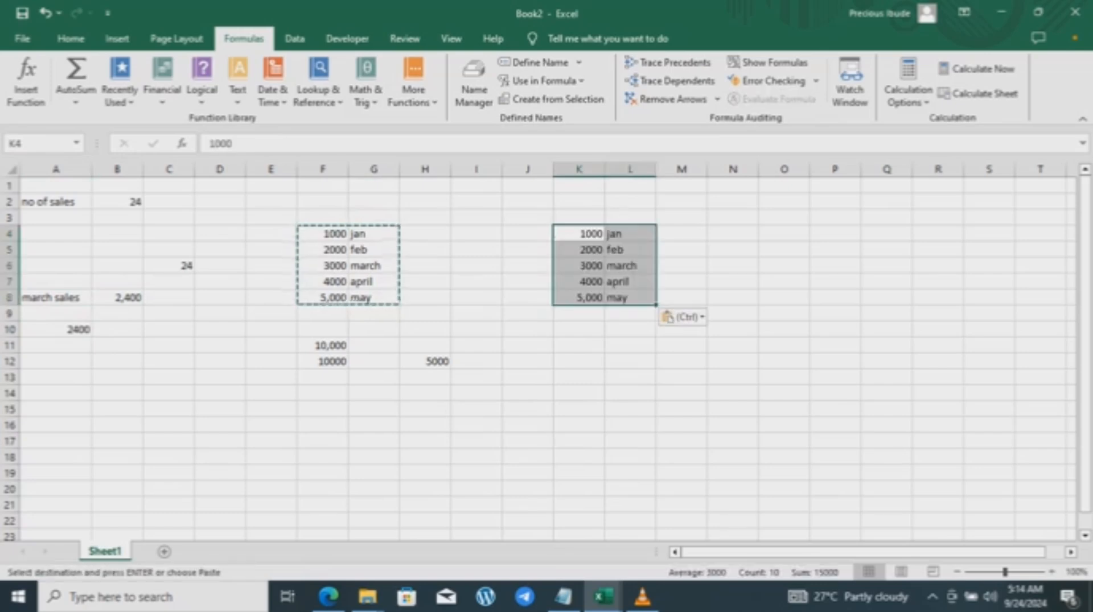
{"action": "left_click", "coordinate": [579, 362]}
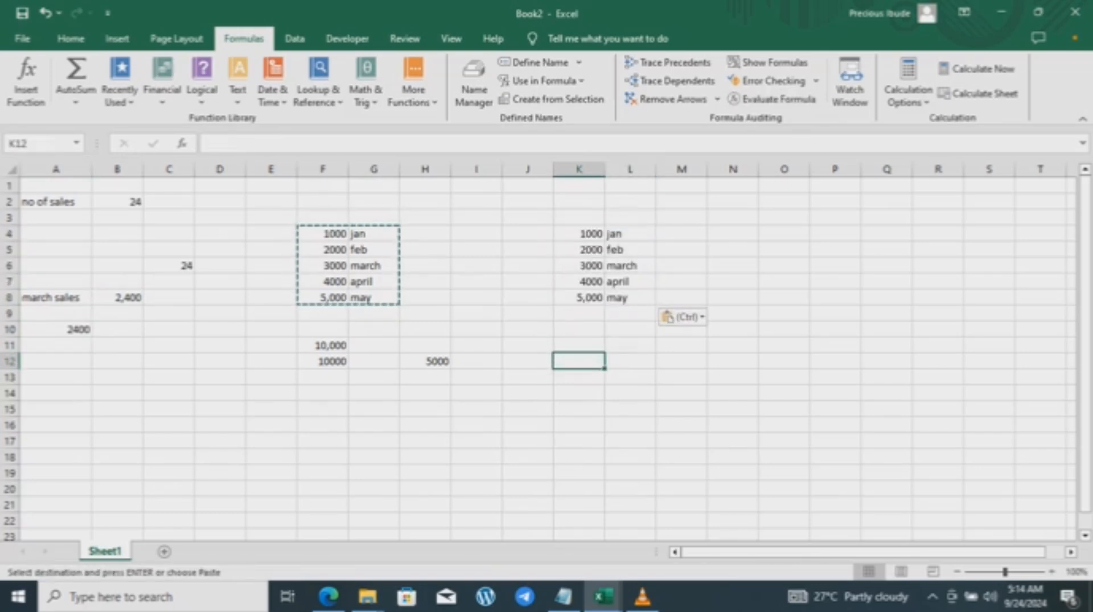
Examine whether the copied monthly amounts and labels in K4:L8 carry defined names.
{"action": "left_click", "coordinate": [579, 266]}
{"action": "left_click", "coordinate": [630, 250]}
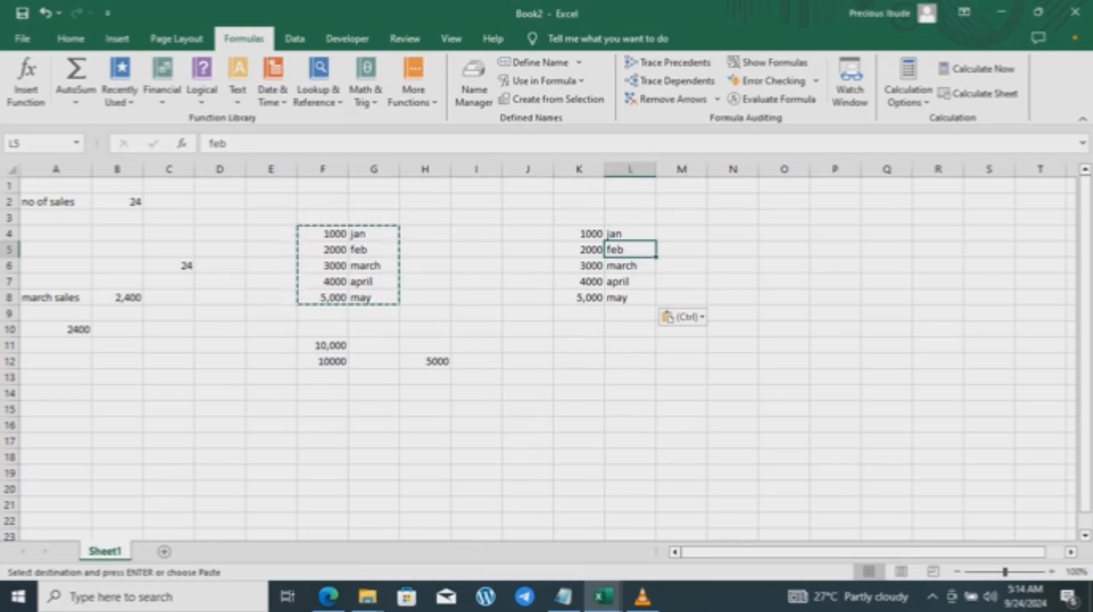
{"action": "key", "text": "Left"}
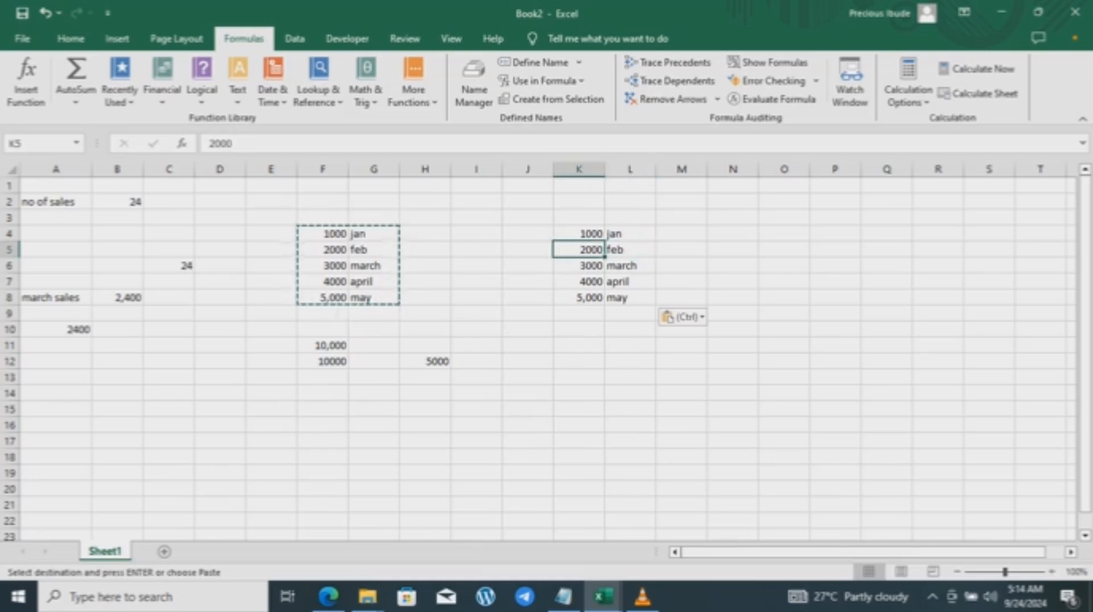
{"action": "key", "text": "Down"}
{"action": "key", "text": "Down"}
{"action": "key", "text": "Down"}
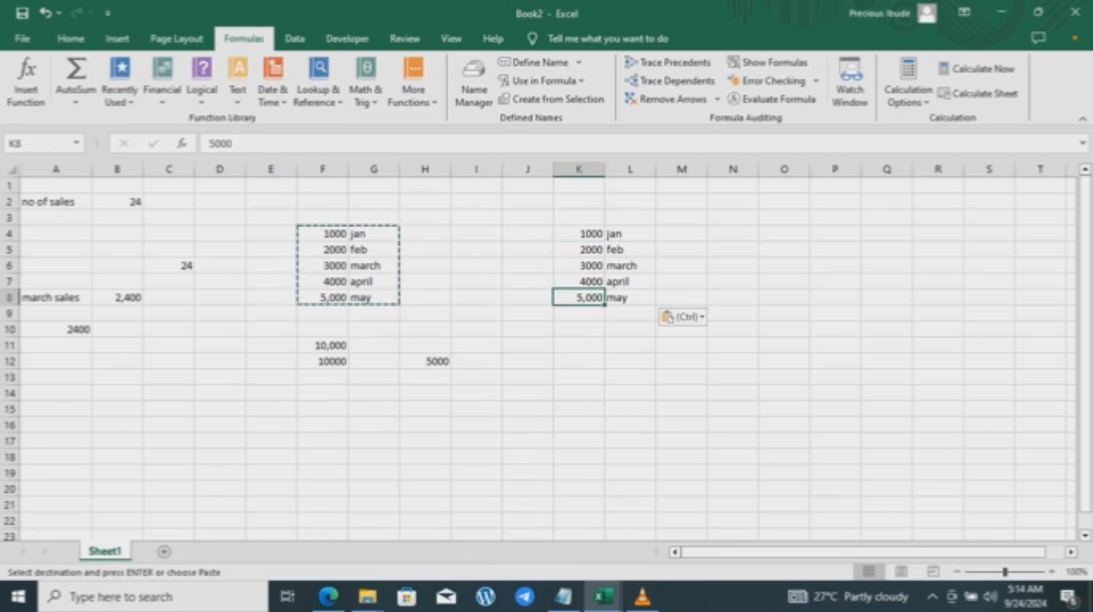
{"action": "left_click_drag", "start_coordinate": [578, 234], "coordinate": [579, 298]}
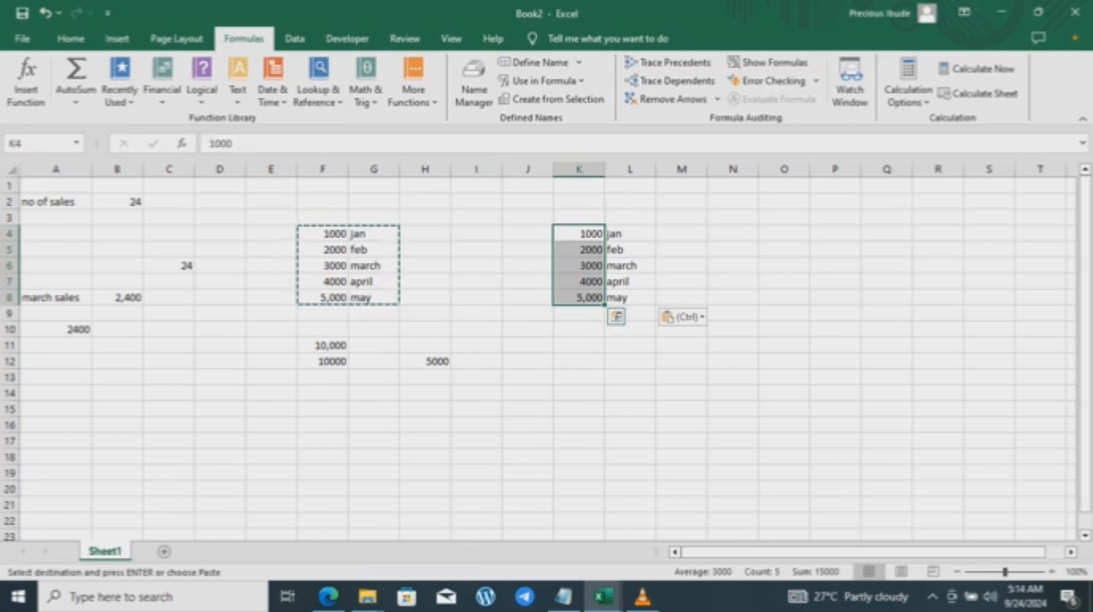
{"action": "left_click", "coordinate": [579, 361]}
{"action": "left_click", "coordinate": [630, 297]}
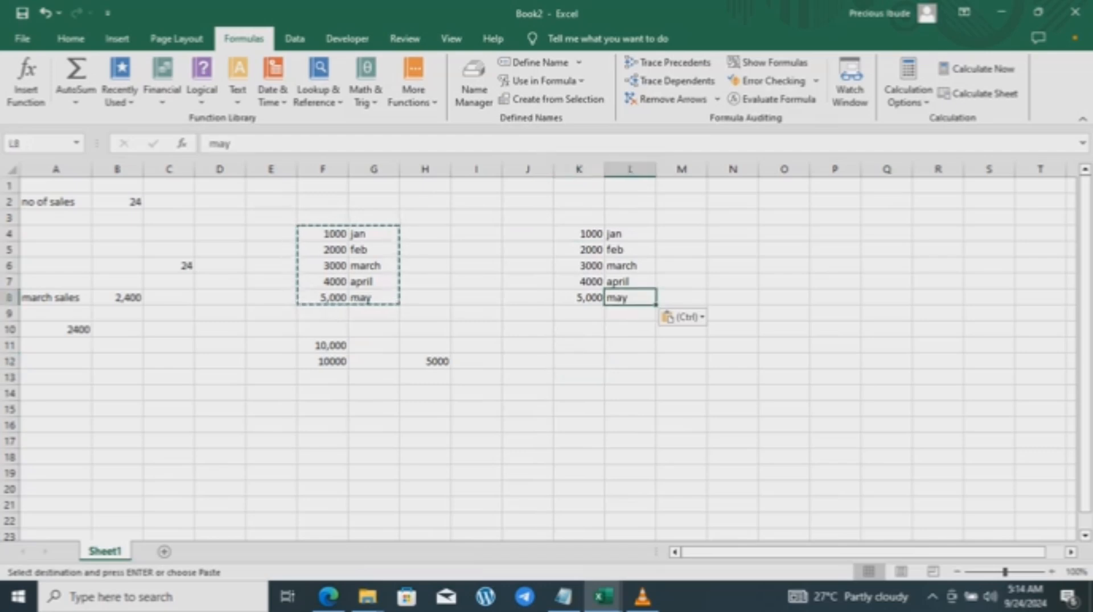
Create names from the selection K4:L8 using only the right column's values, replacing the existing definitions.
{"action": "left_click_drag", "start_coordinate": [629, 298], "coordinate": [579, 233]}
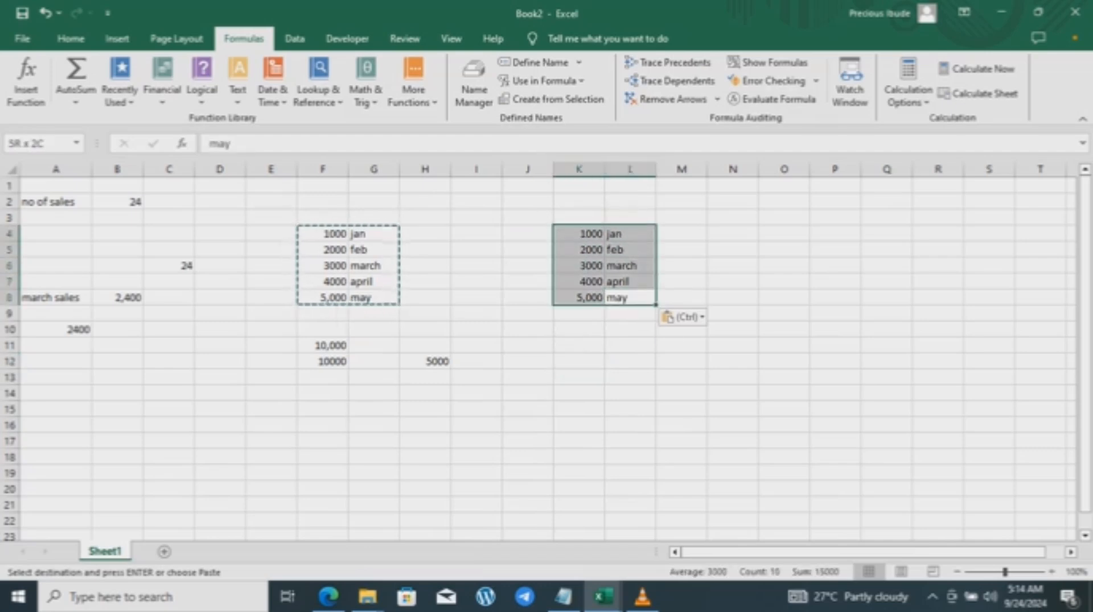
{"action": "left_click", "coordinate": [70, 39]}
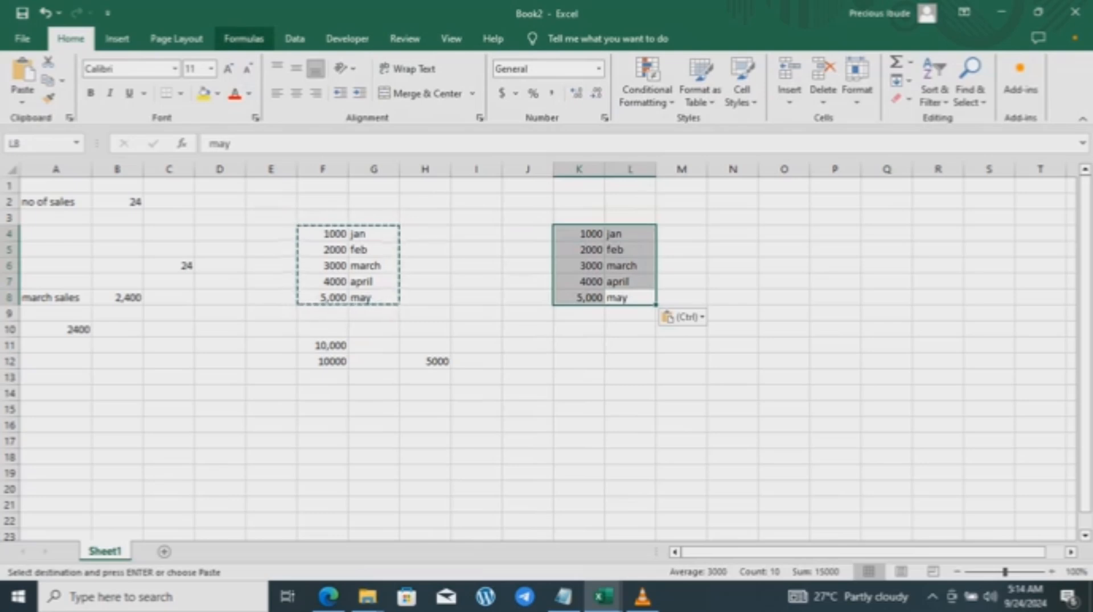
{"action": "left_click", "coordinate": [243, 39]}
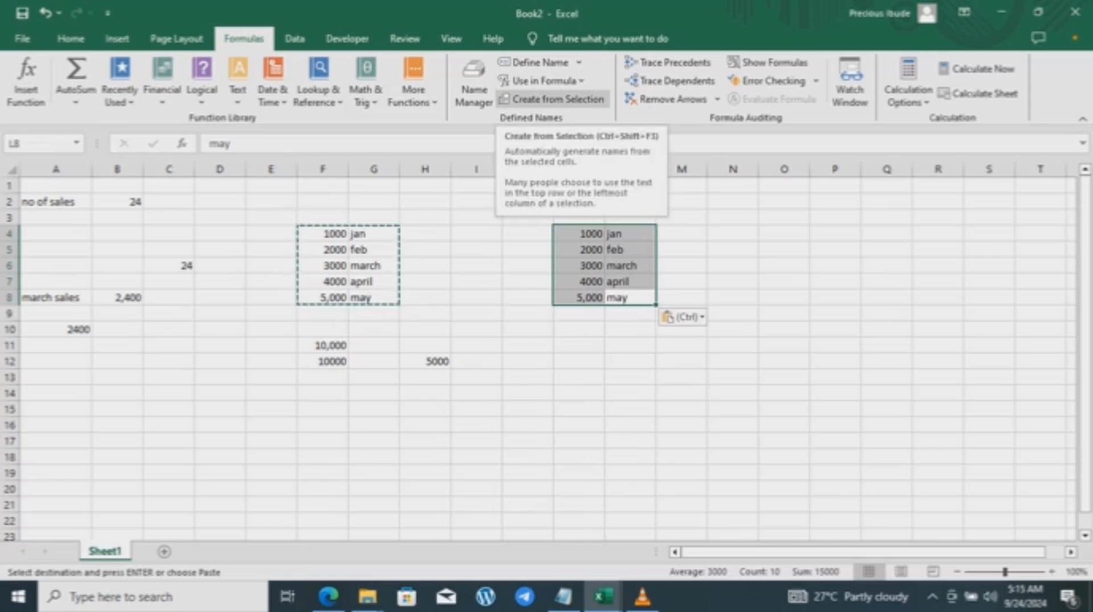
{"action": "left_click", "coordinate": [551, 99]}
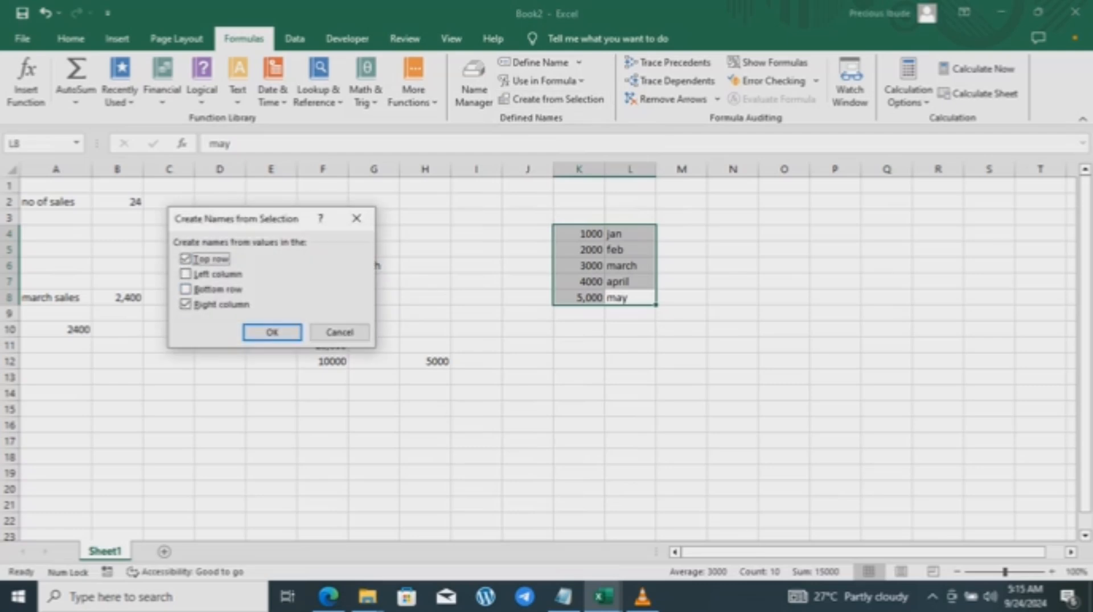
{"action": "left_click", "coordinate": [185, 259]}
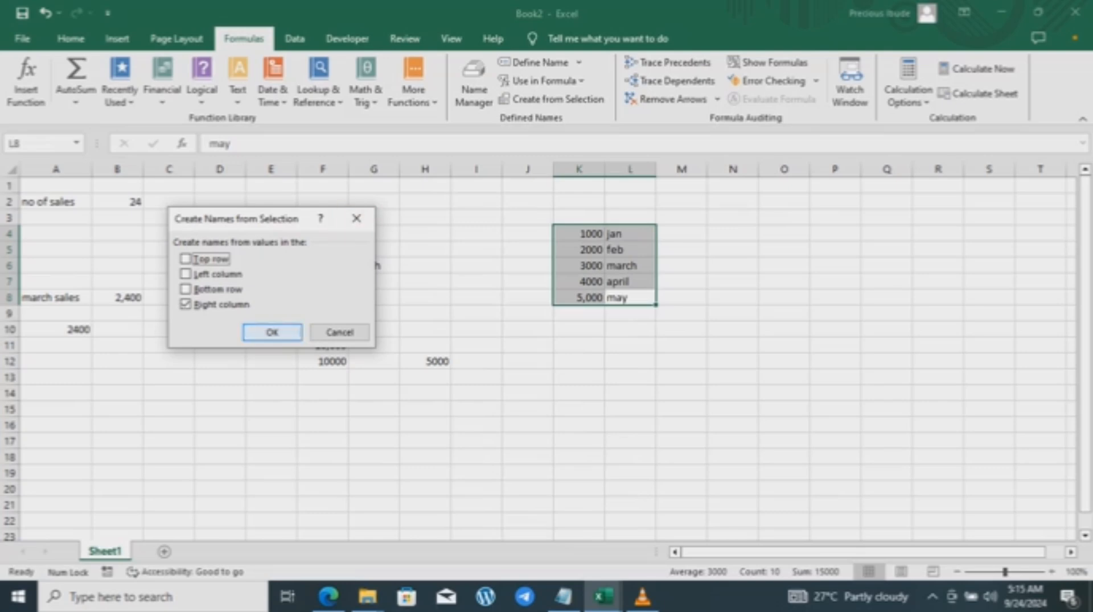
{"action": "key", "text": "Return"}
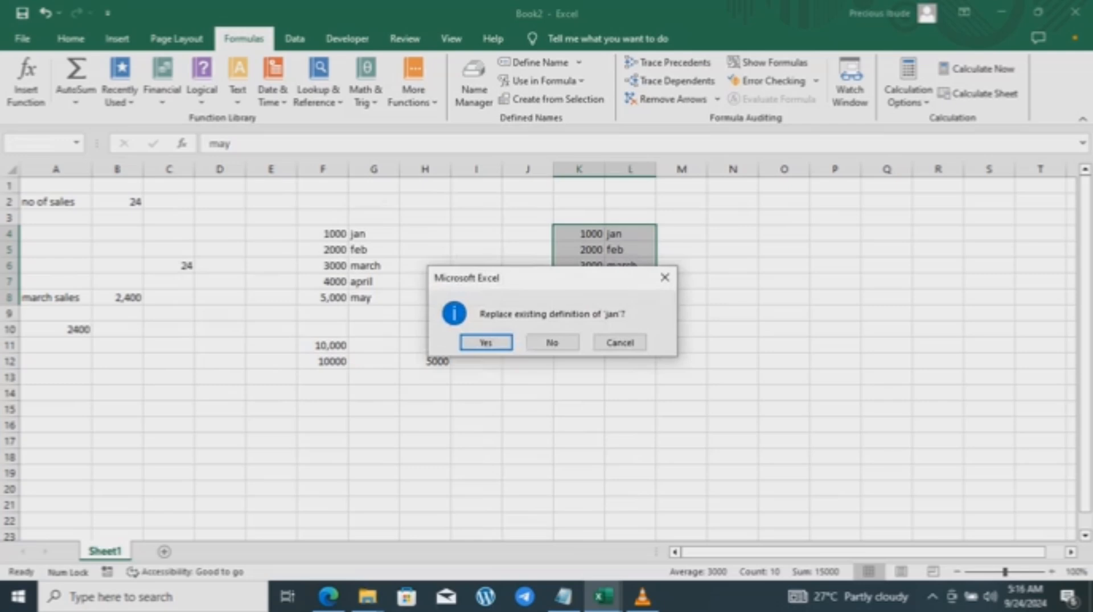
{"action": "key", "text": "Return"}
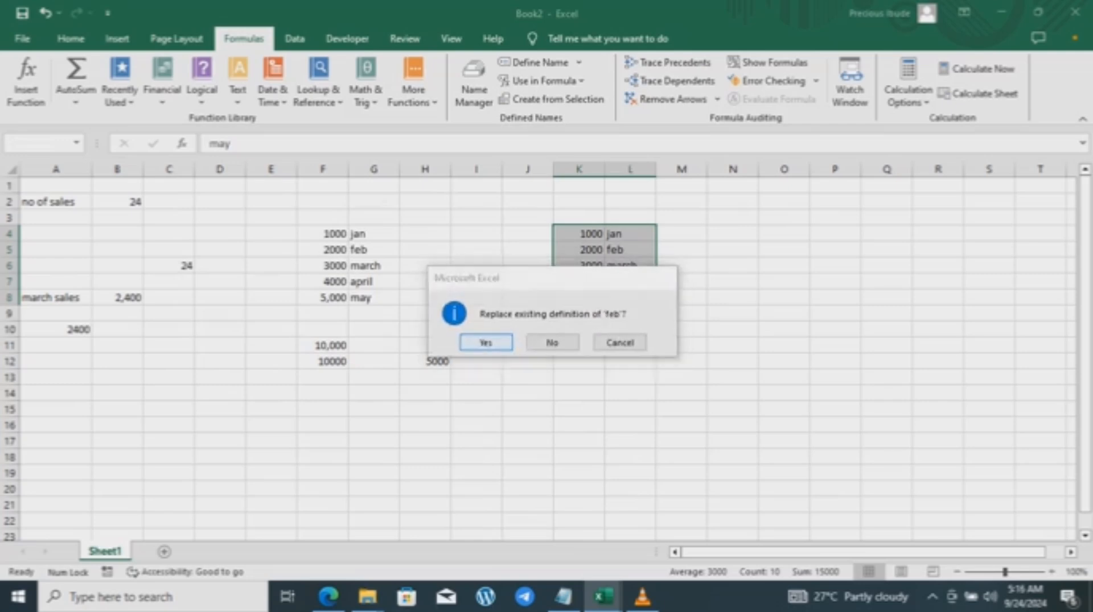
{"action": "left_click", "coordinate": [483, 343]}
{"action": "left_click", "coordinate": [483, 344]}
{"action": "left_click", "coordinate": [482, 343]}
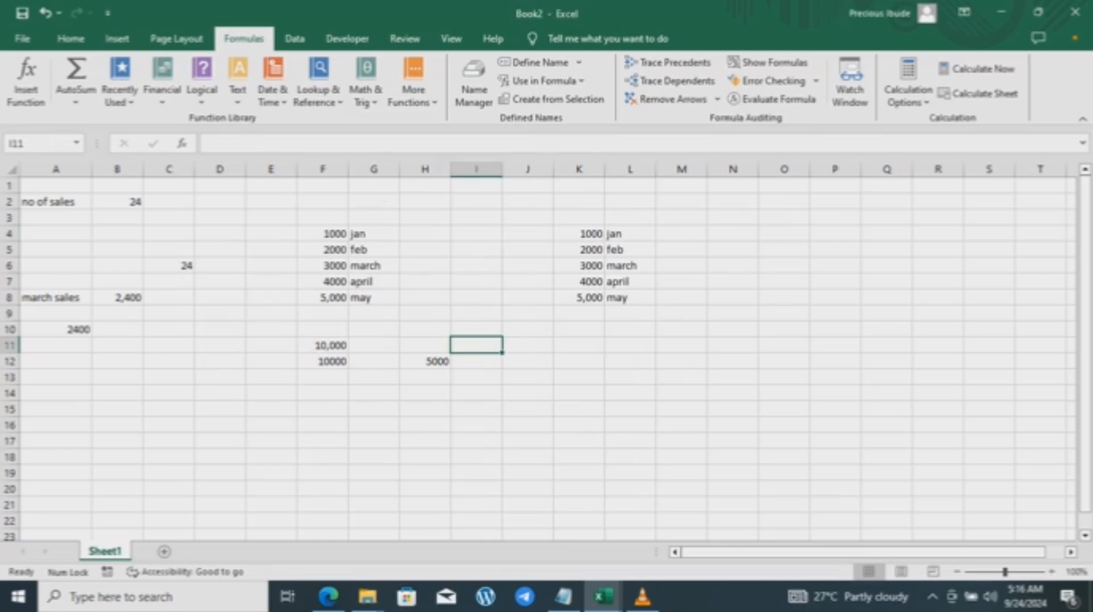
Compare the names assigned to the original amounts in column F with those of the copied amounts in K4:K8.
{"action": "left_click", "coordinate": [323, 234]}
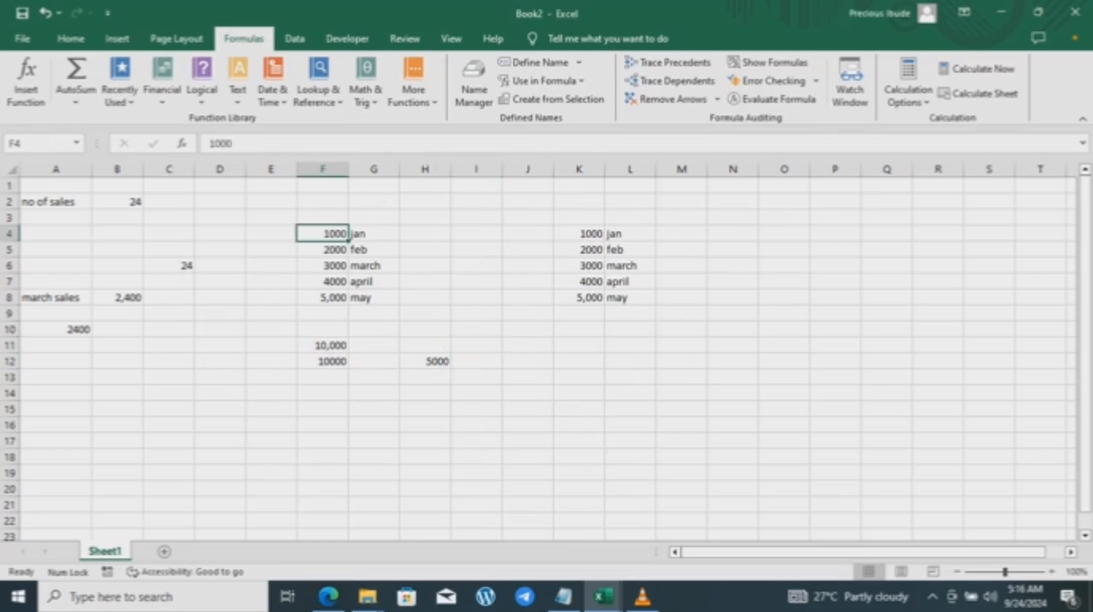
{"action": "key", "text": "Down"}
{"action": "key", "text": "Down"}
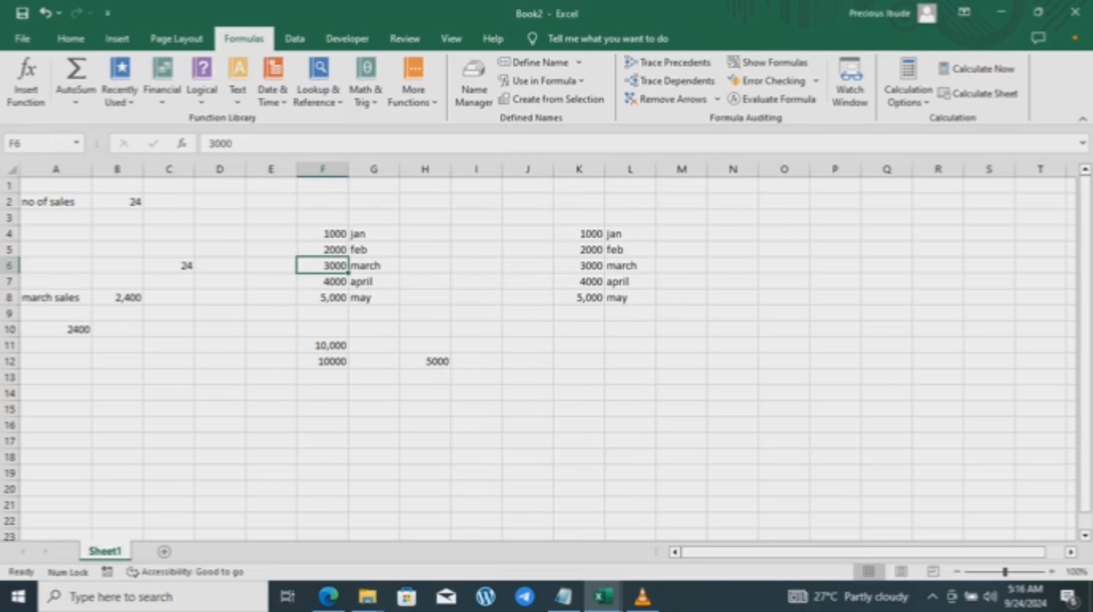
{"action": "left_click", "coordinate": [579, 249]}
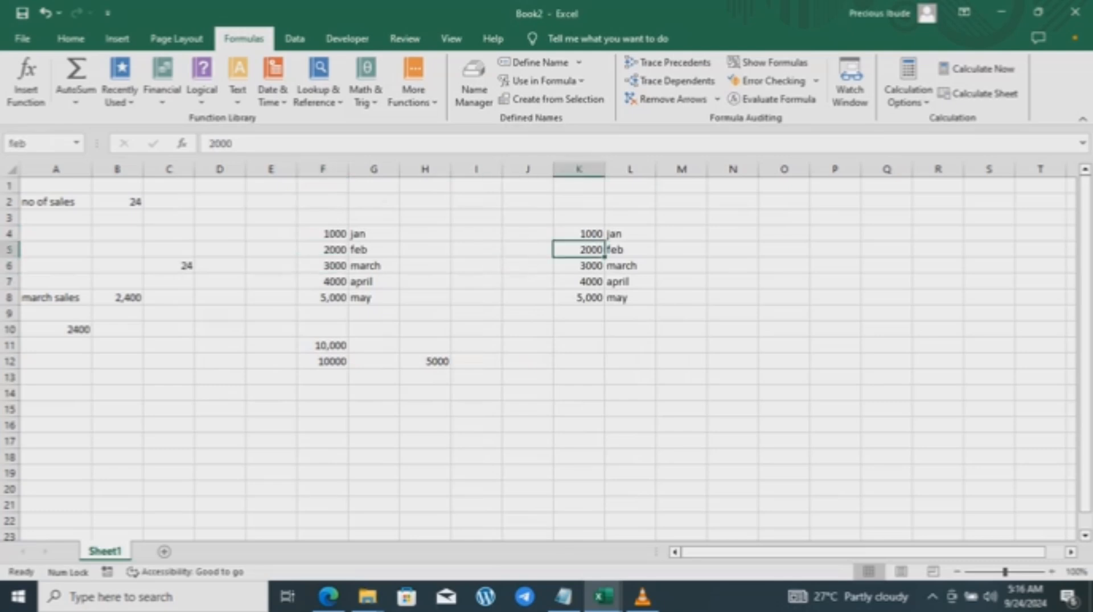
{"action": "left_click", "coordinate": [630, 281]}
{"action": "left_click", "coordinate": [579, 250]}
{"action": "left_click", "coordinate": [578, 378]}
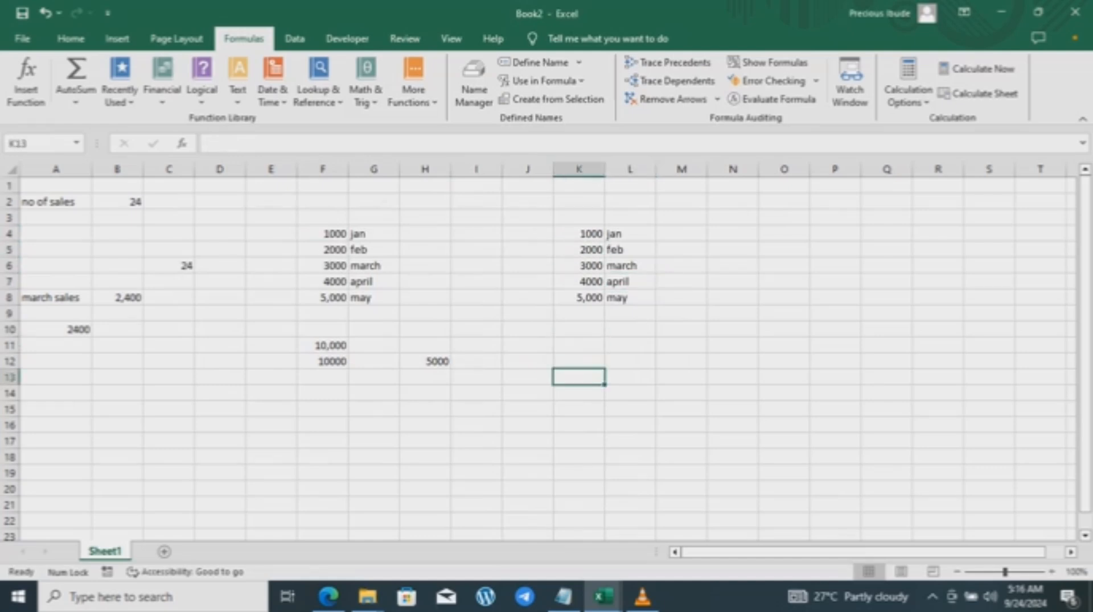
{"action": "left_click", "coordinate": [579, 234]}
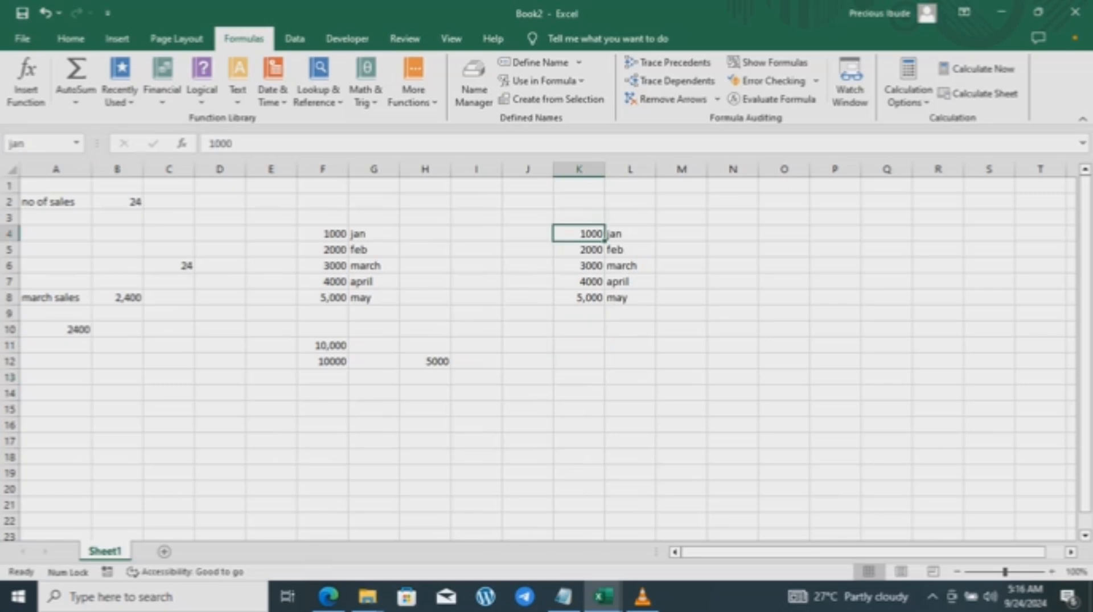
{"action": "left_click", "coordinate": [35, 144]}
{"action": "left_click", "coordinate": [579, 234]}
{"action": "left_click", "coordinate": [579, 298]}
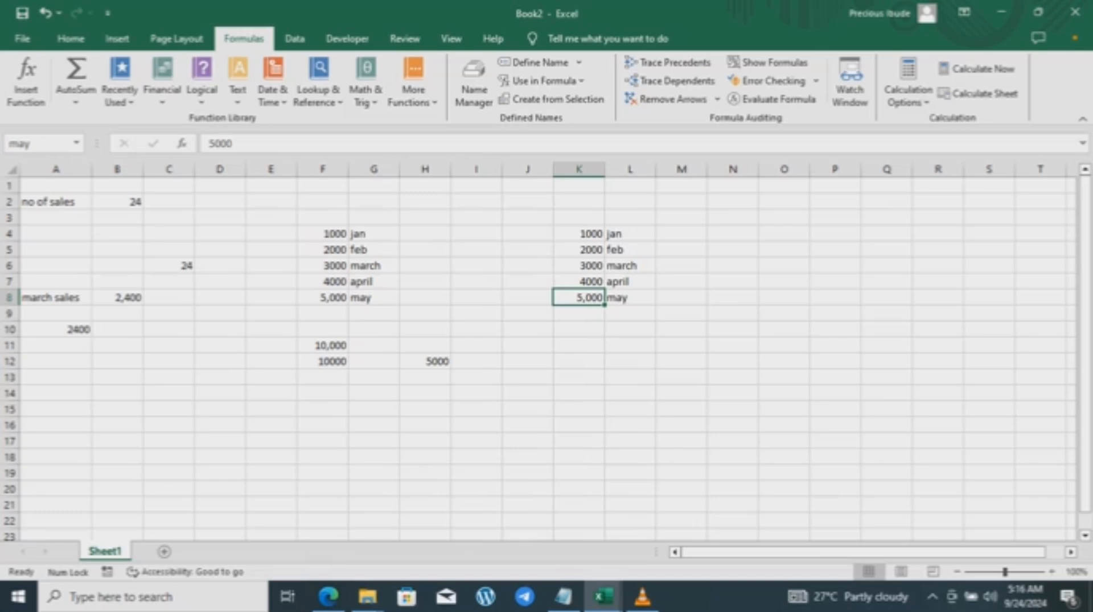
Copy the range F3:G8 into a new workbook starting at B2, and select the amounts and labels in B3:C7.
{"action": "left_click_drag", "start_coordinate": [322, 218], "coordinate": [374, 299]}
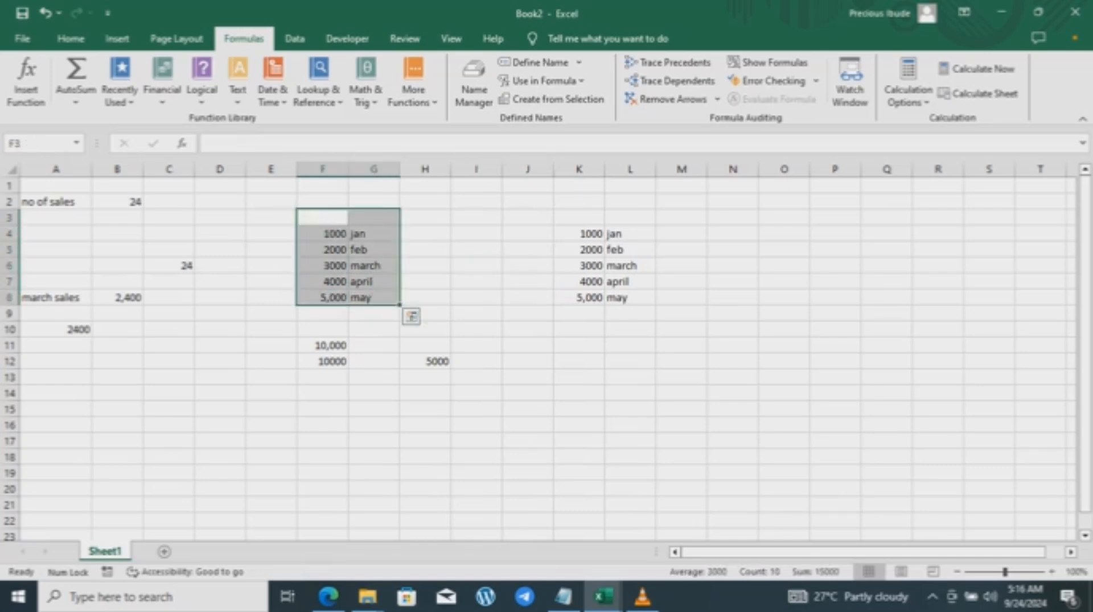
{"action": "key", "text": "ctrl+c"}
{"action": "left_click", "coordinate": [476, 425]}
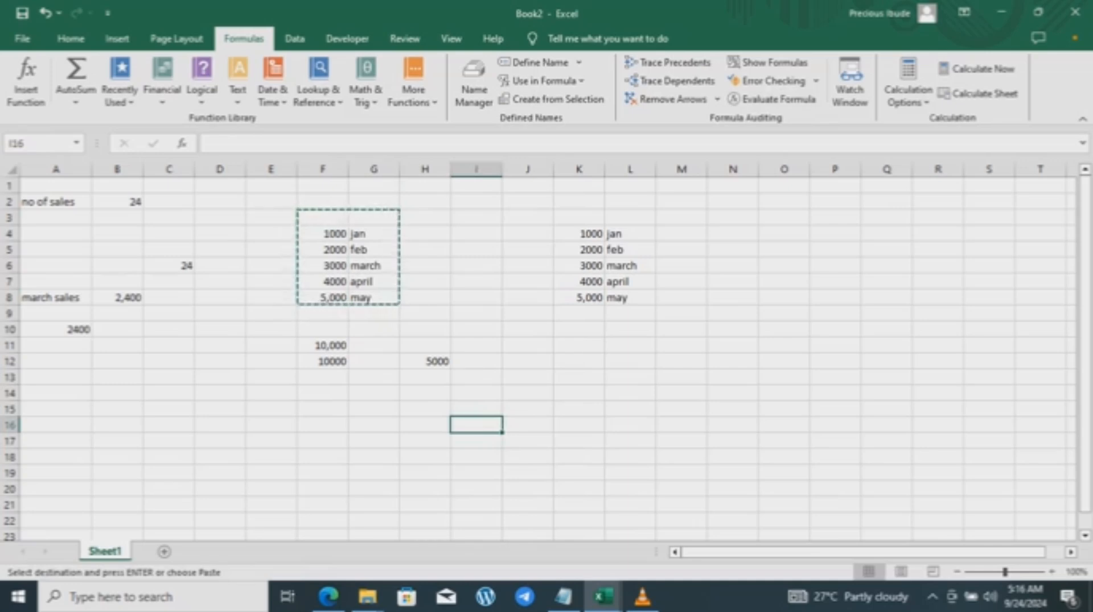
{"action": "key", "text": "ctrl+n"}
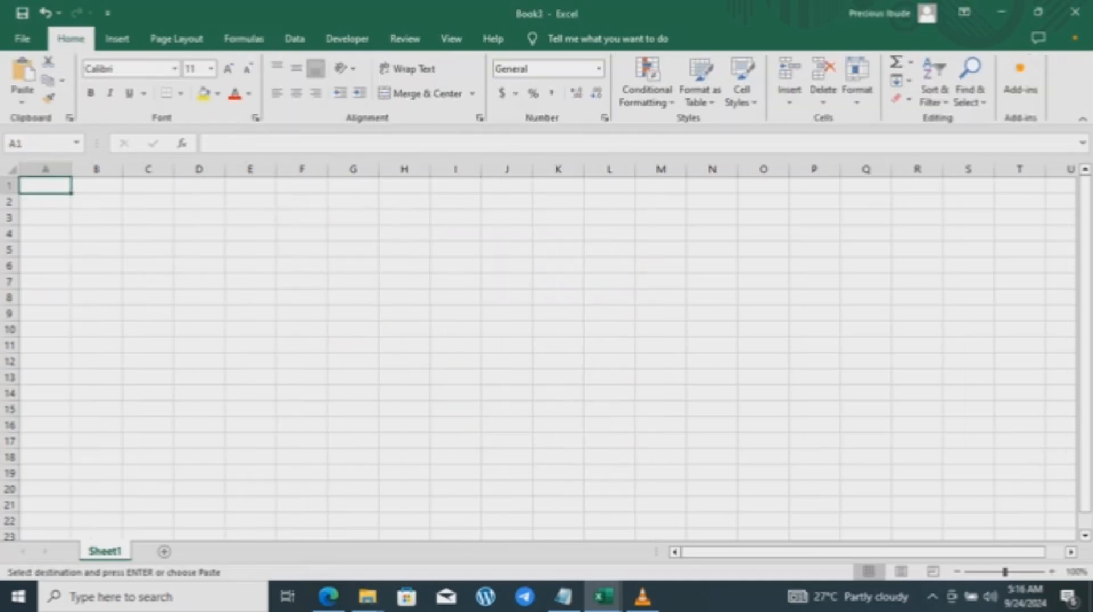
{"action": "left_click", "coordinate": [96, 202]}
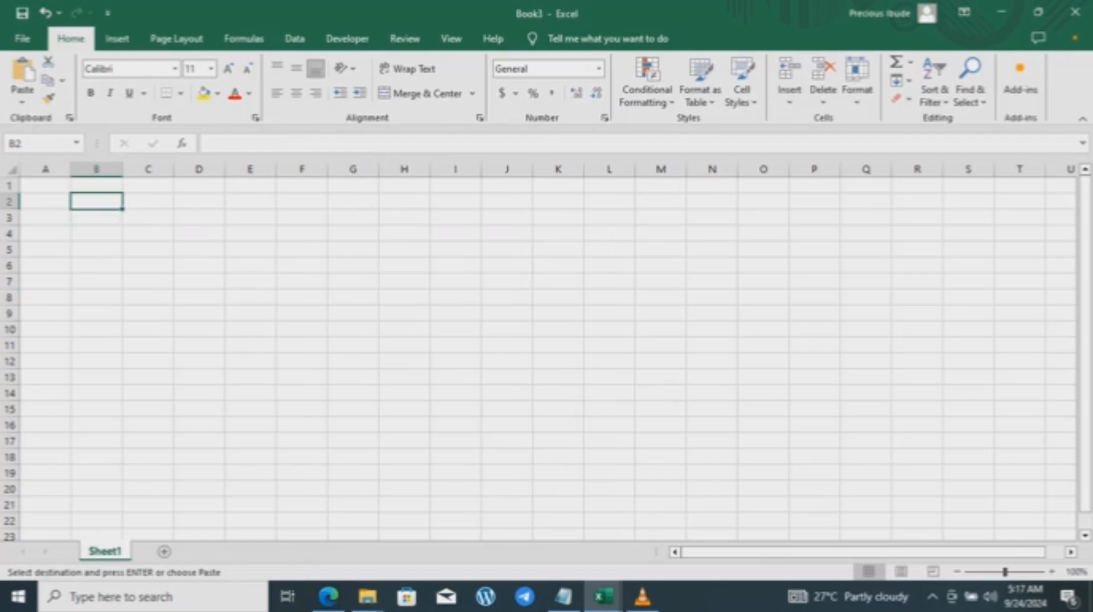
{"action": "key", "text": "ctrl+v"}
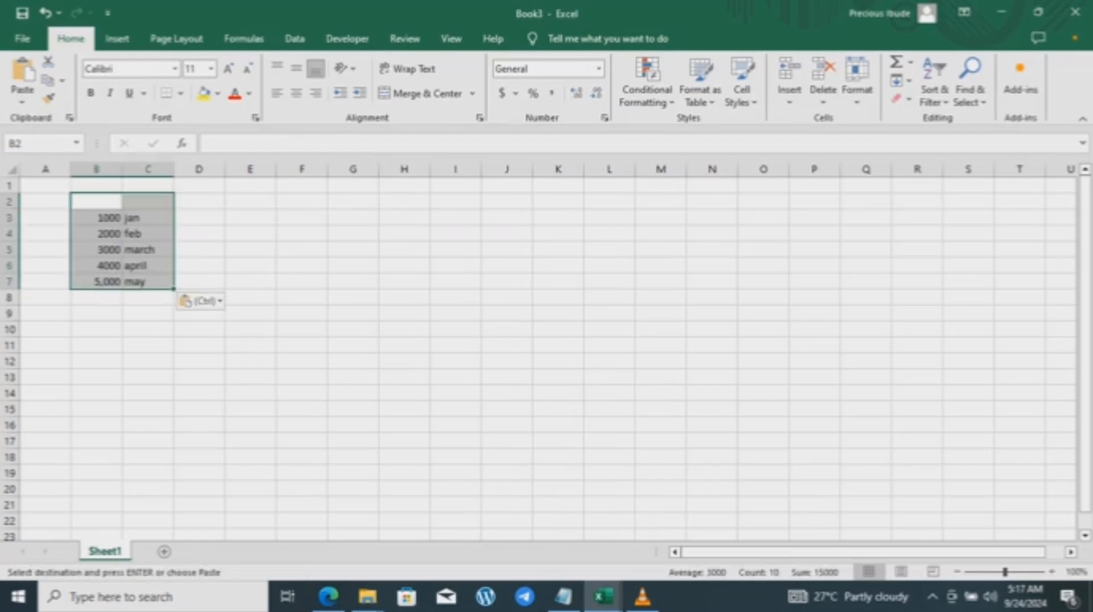
{"action": "left_click", "coordinate": [96, 297]}
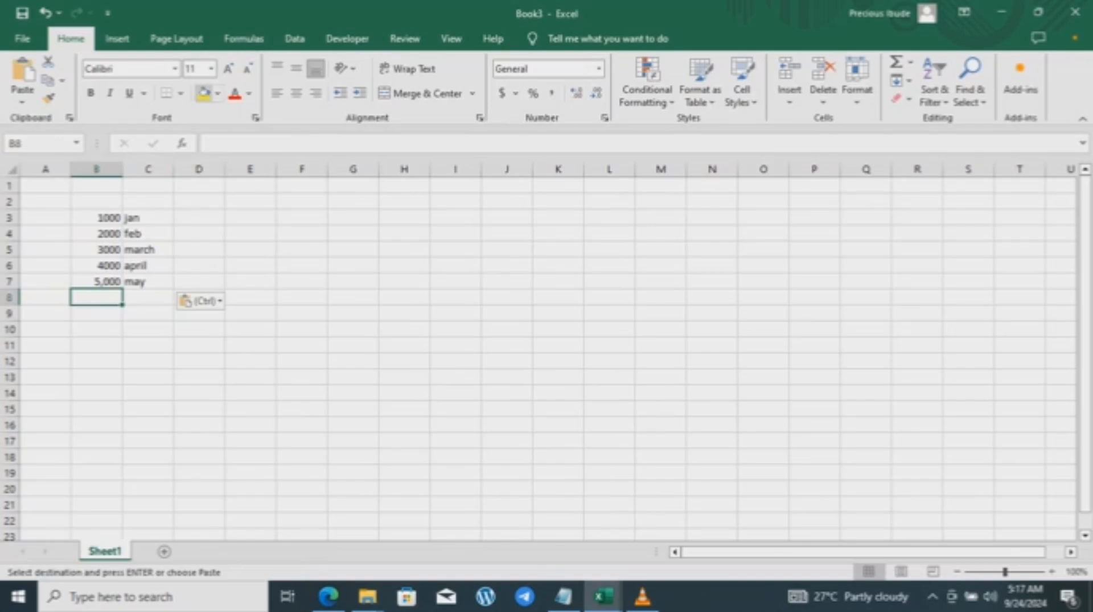
{"action": "left_click_drag", "start_coordinate": [96, 217], "coordinate": [148, 281]}
{"action": "left_click", "coordinate": [244, 38]}
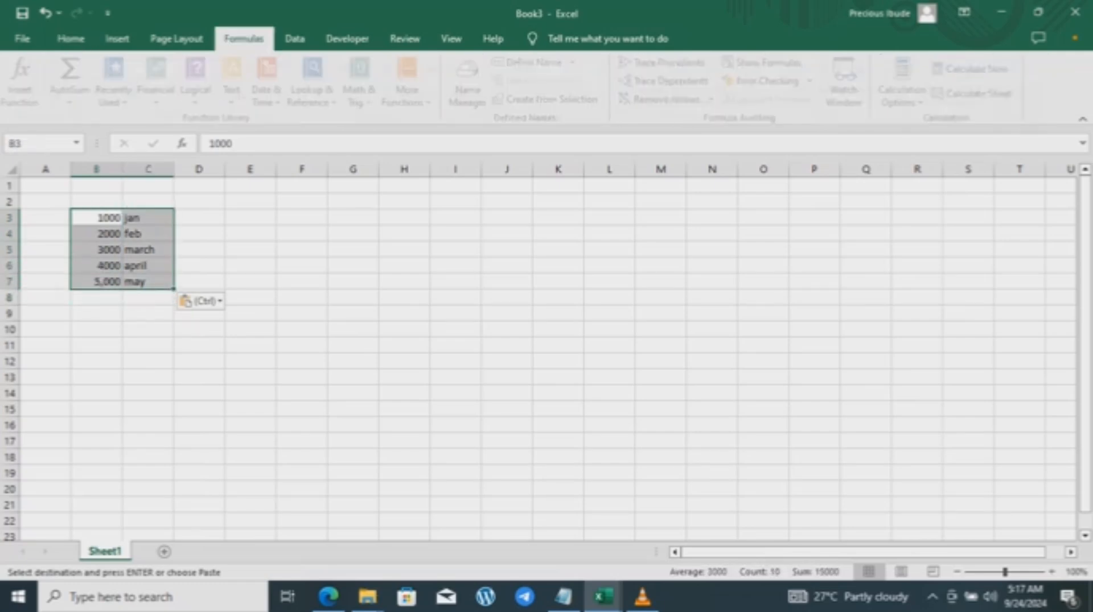
{"action": "left_click", "coordinate": [473, 83]}
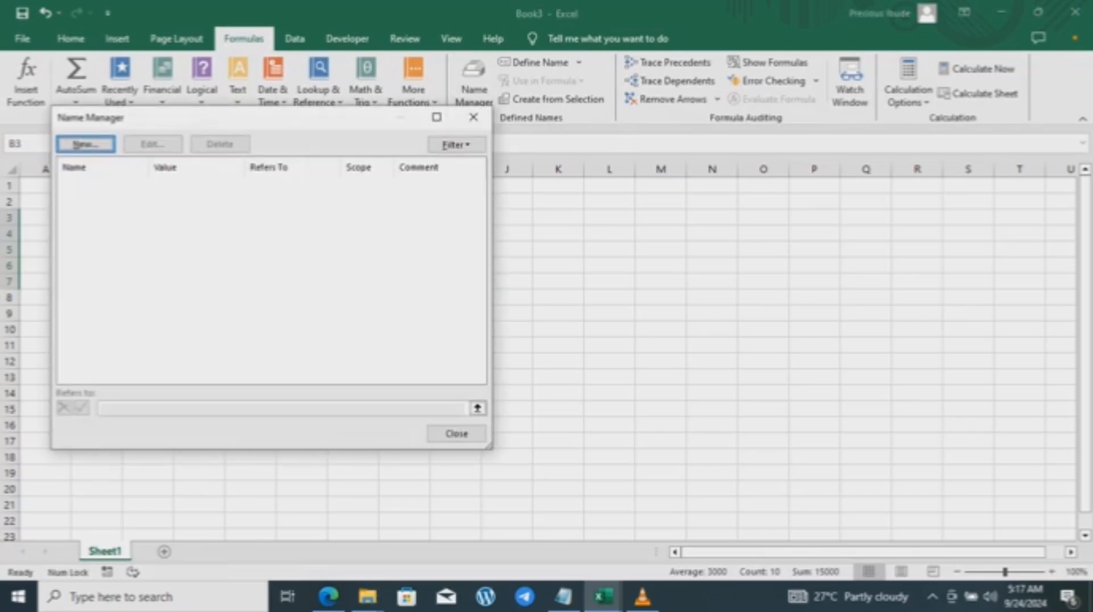
{"action": "left_click_drag", "start_coordinate": [228, 118], "coordinate": [439, 130]}
{"action": "left_click", "coordinate": [298, 157]}
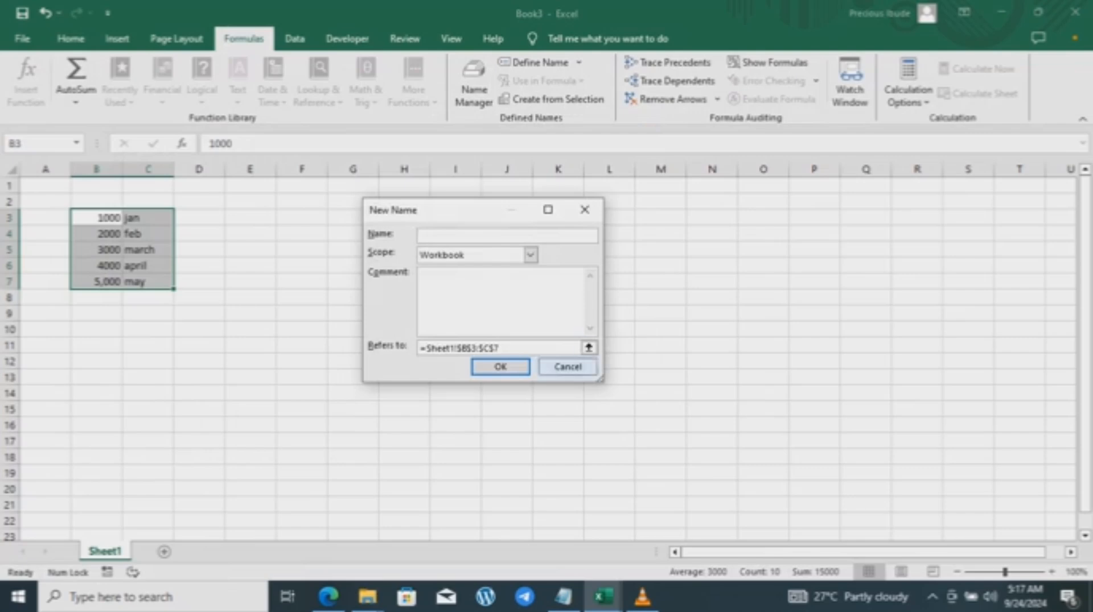
{"action": "left_click", "coordinate": [567, 366]}
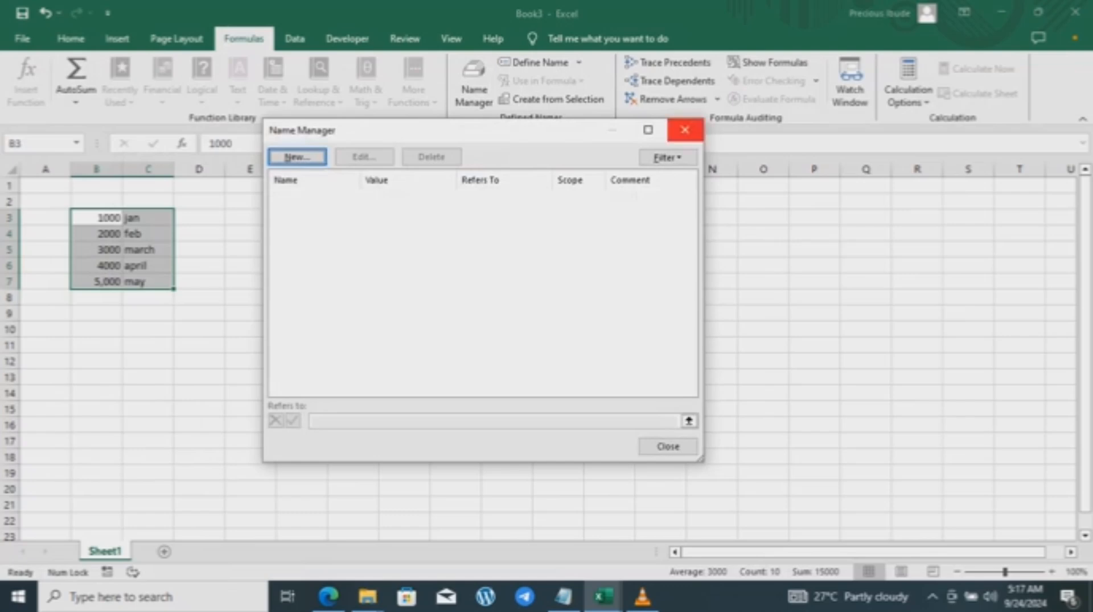
{"action": "left_click", "coordinate": [684, 129]}
Try to define the workbook-scope name "yearly sales" for the range B3:C7 through the Name Manager.
{"action": "left_click", "coordinate": [474, 82]}
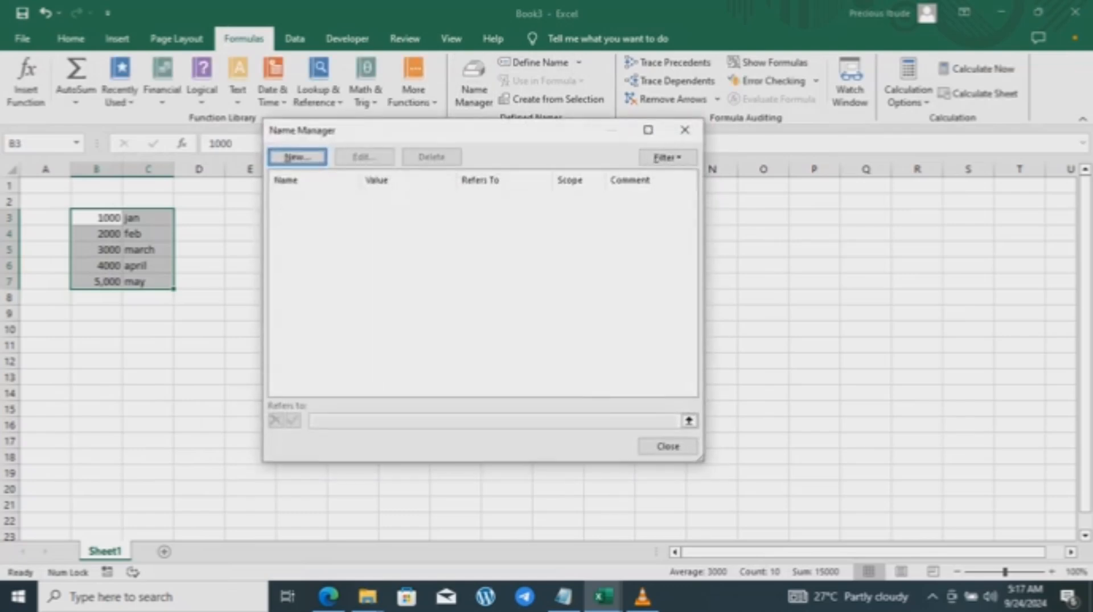
{"action": "left_click", "coordinate": [288, 156]}
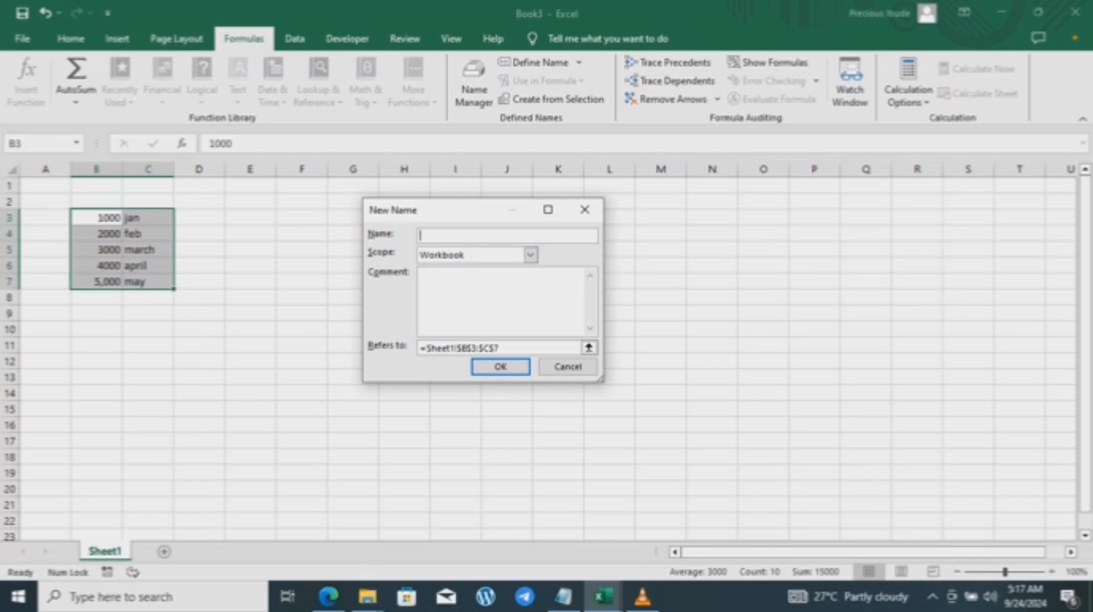
{"action": "type", "text": "yearly sales"}
{"action": "key", "text": "Return"}
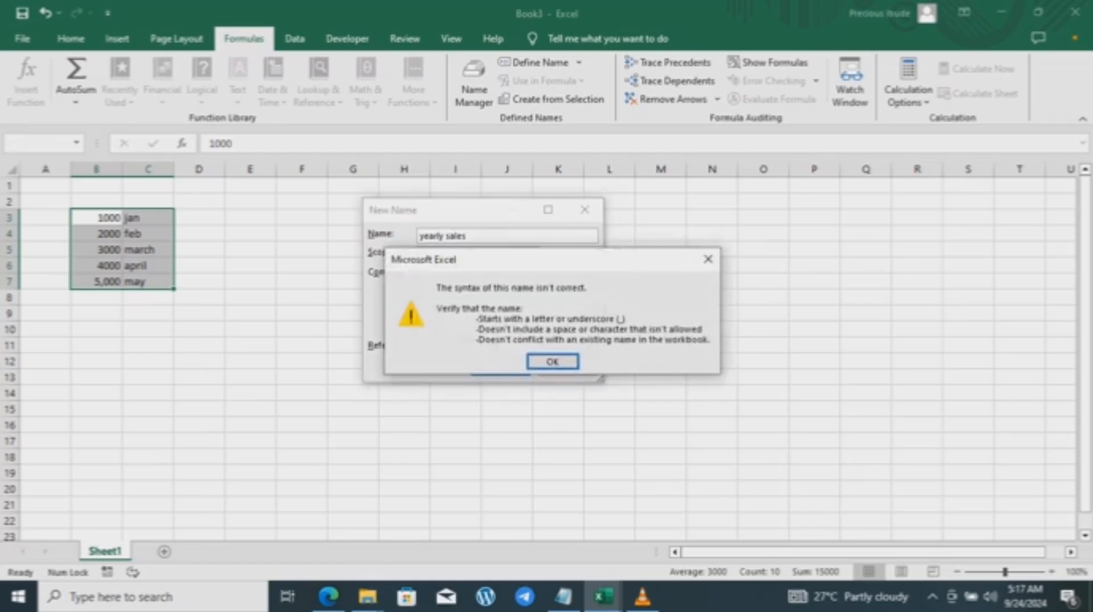
{"action": "key", "text": "Return"}
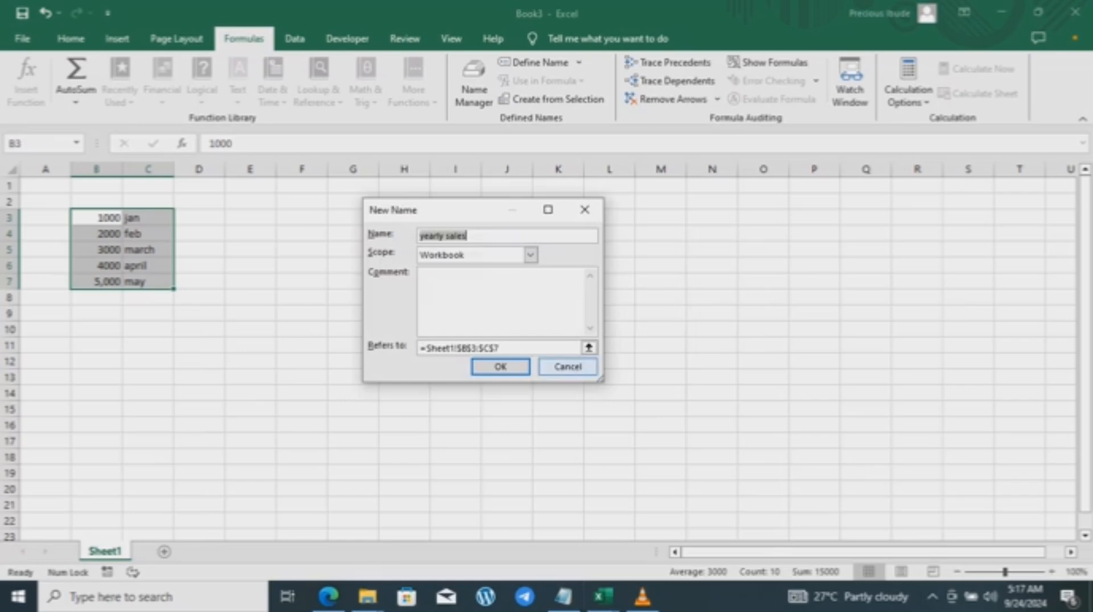
{"action": "left_click", "coordinate": [568, 367]}
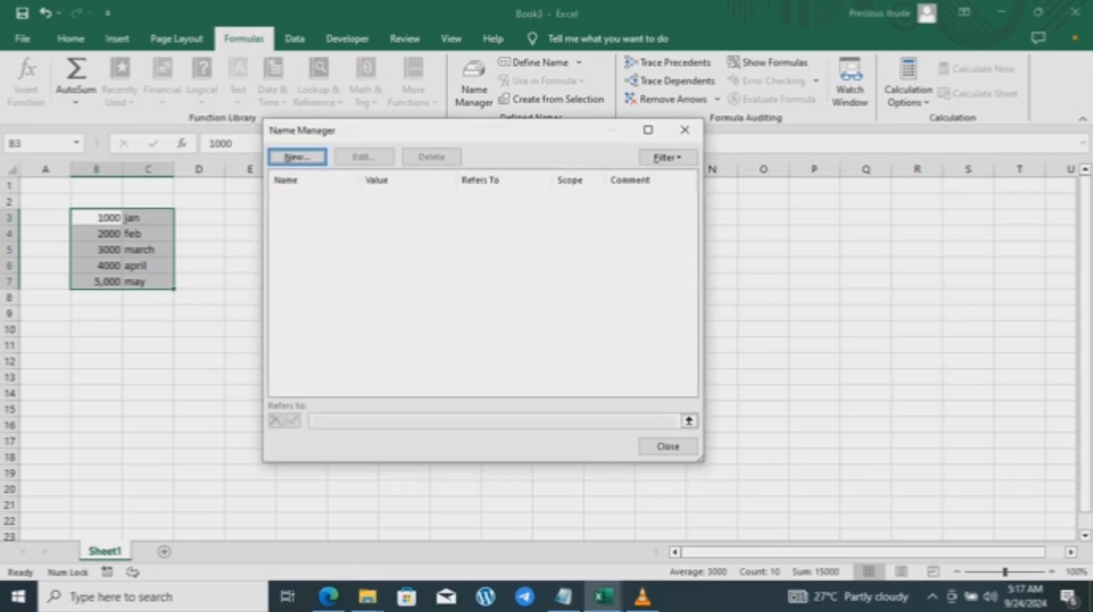
{"action": "left_click", "coordinate": [668, 446]}
{"action": "left_click", "coordinate": [250, 345]}
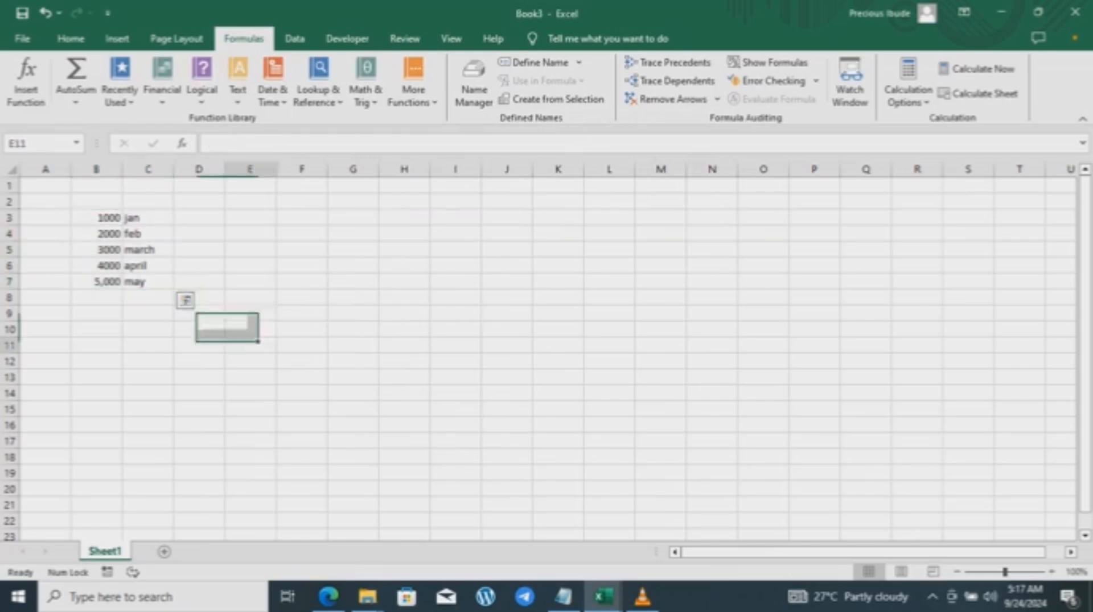
Define the workbook-scope name "yearly" for the amounts in B3:B7 through the Name Manager.
{"action": "left_click_drag", "start_coordinate": [103, 218], "coordinate": [103, 282]}
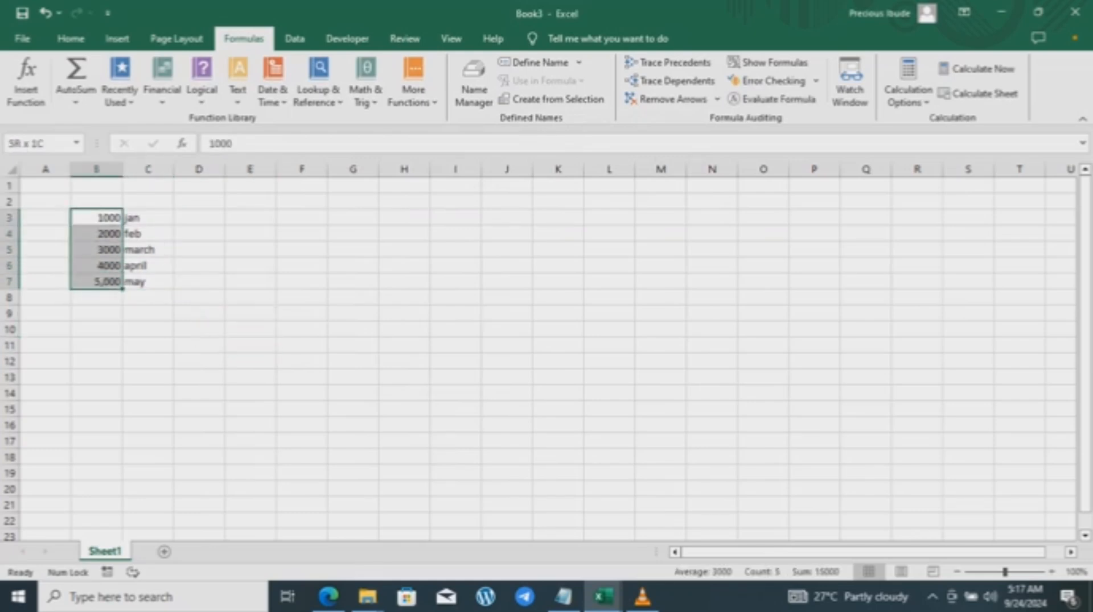
{"action": "left_click", "coordinate": [474, 85]}
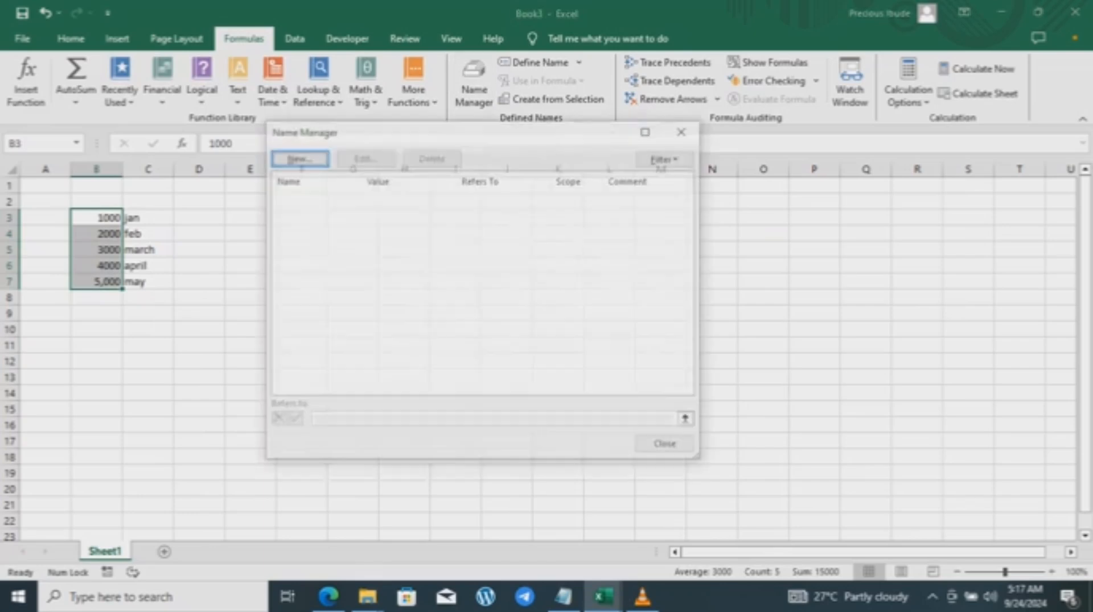
{"action": "key", "text": "Return"}
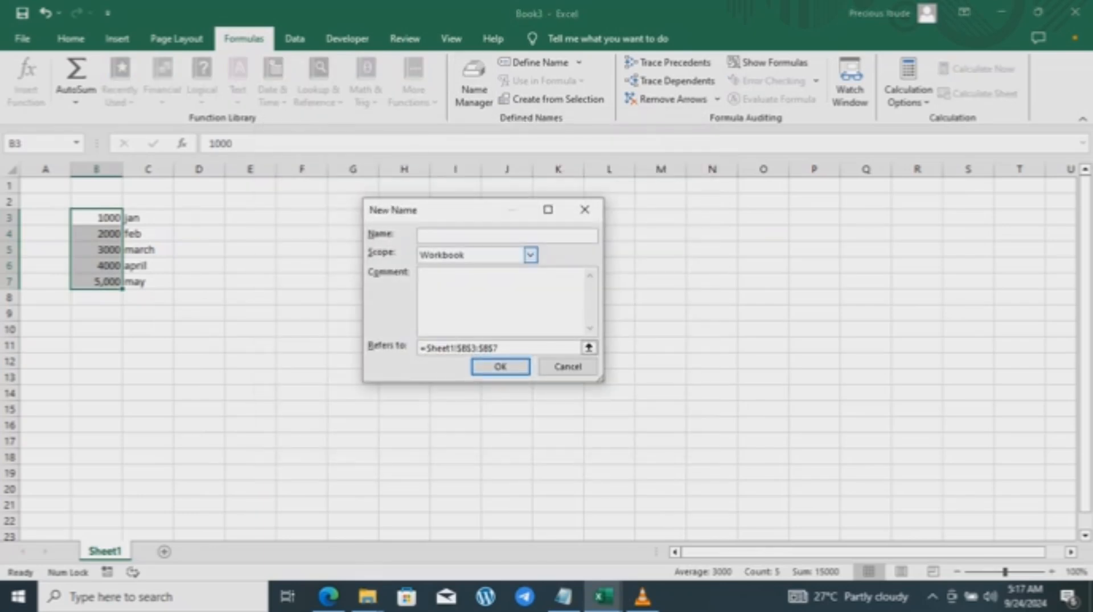
{"action": "type", "text": "yearly"}
{"action": "key", "text": "Return"}
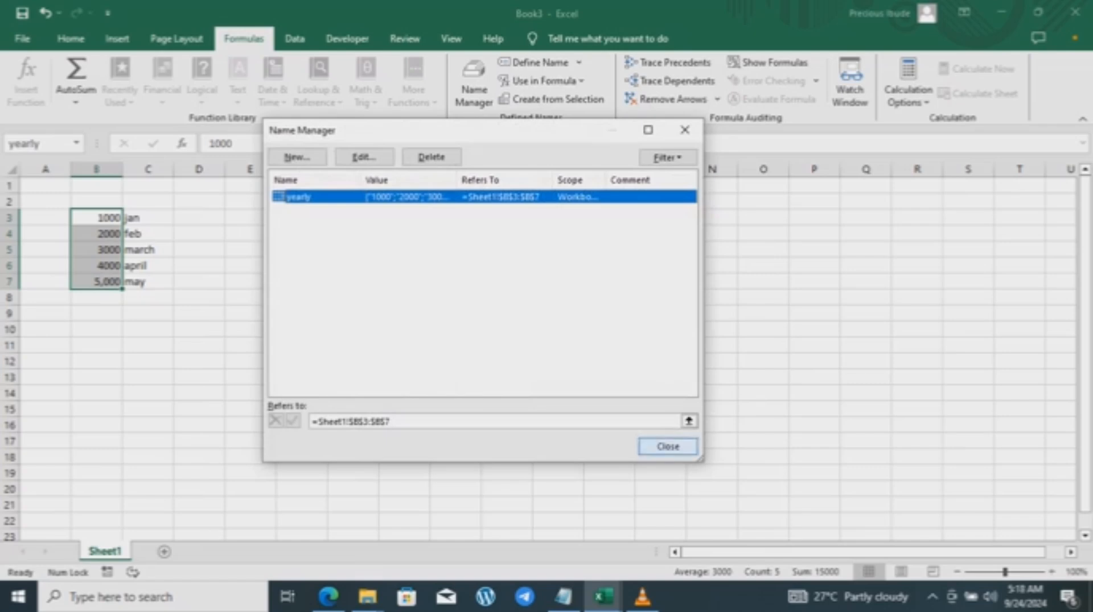
{"action": "left_click", "coordinate": [669, 447]}
{"action": "left_click", "coordinate": [199, 378]}
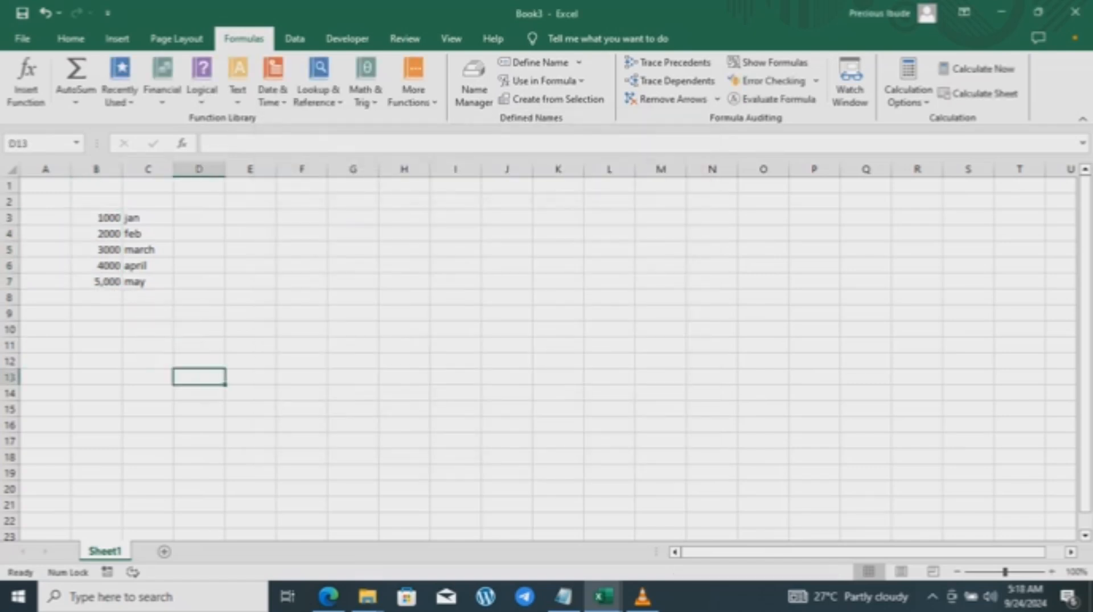
Compare the name shown for single amounts in column B with the one shown for the whole range B3:B7.
{"action": "left_click", "coordinate": [96, 218]}
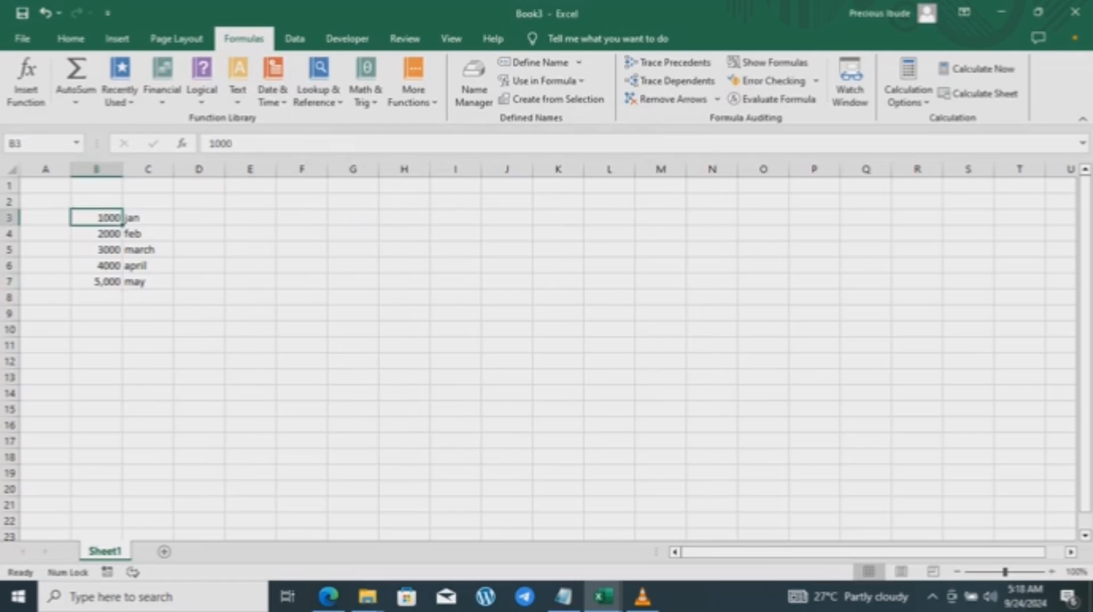
{"action": "left_click", "coordinate": [96, 233]}
{"action": "left_click", "coordinate": [96, 249]}
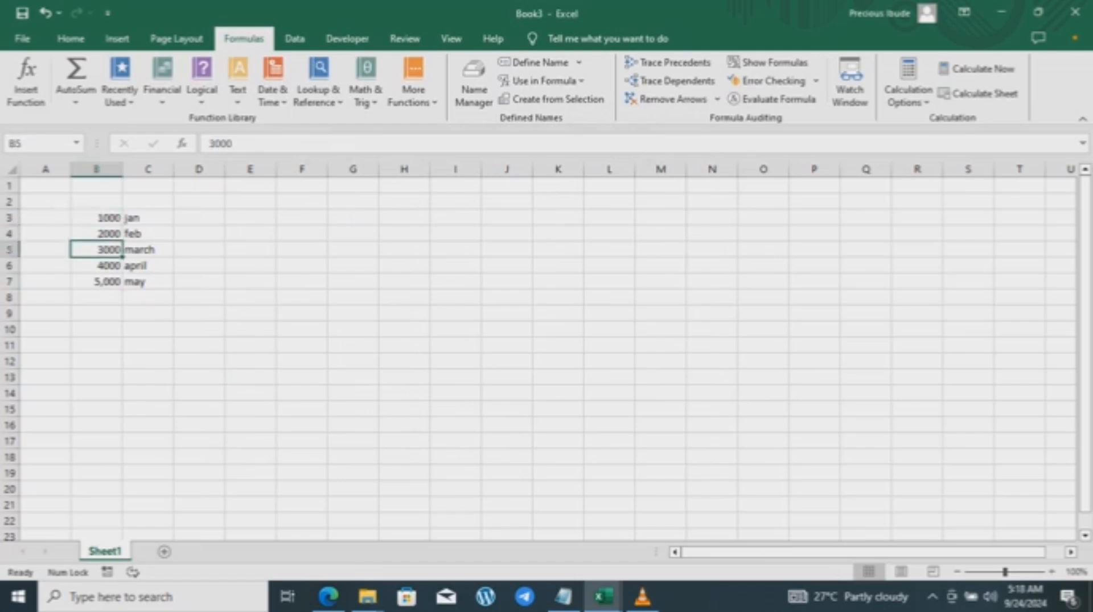
{"action": "left_click_drag", "start_coordinate": [96, 218], "coordinate": [96, 281]}
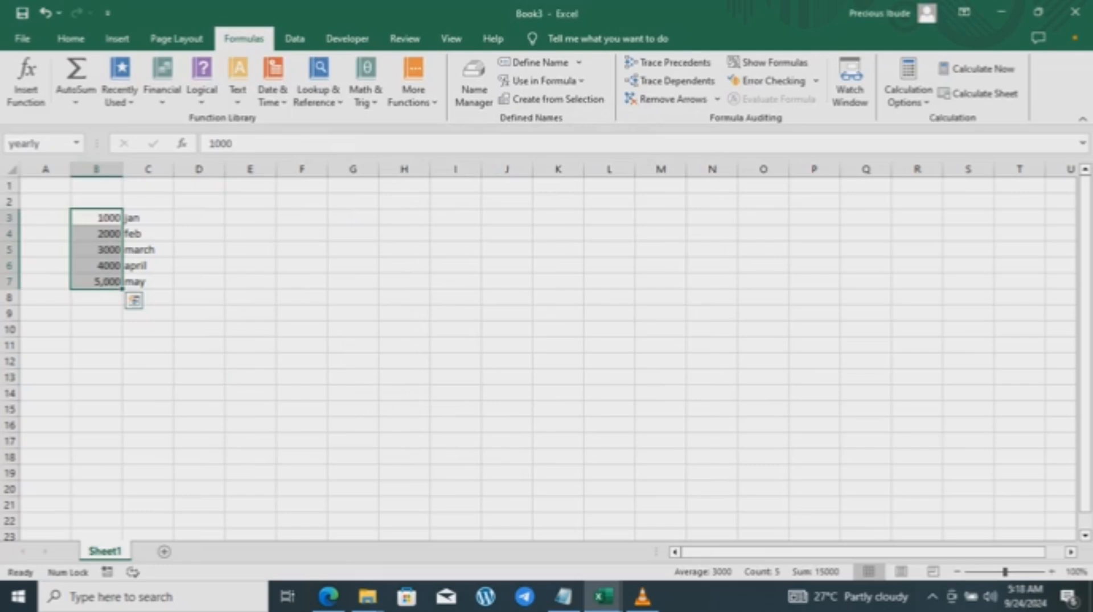
{"action": "left_click_drag", "start_coordinate": [198, 281], "coordinate": [96, 218]}
{"action": "left_click", "coordinate": [96, 361]}
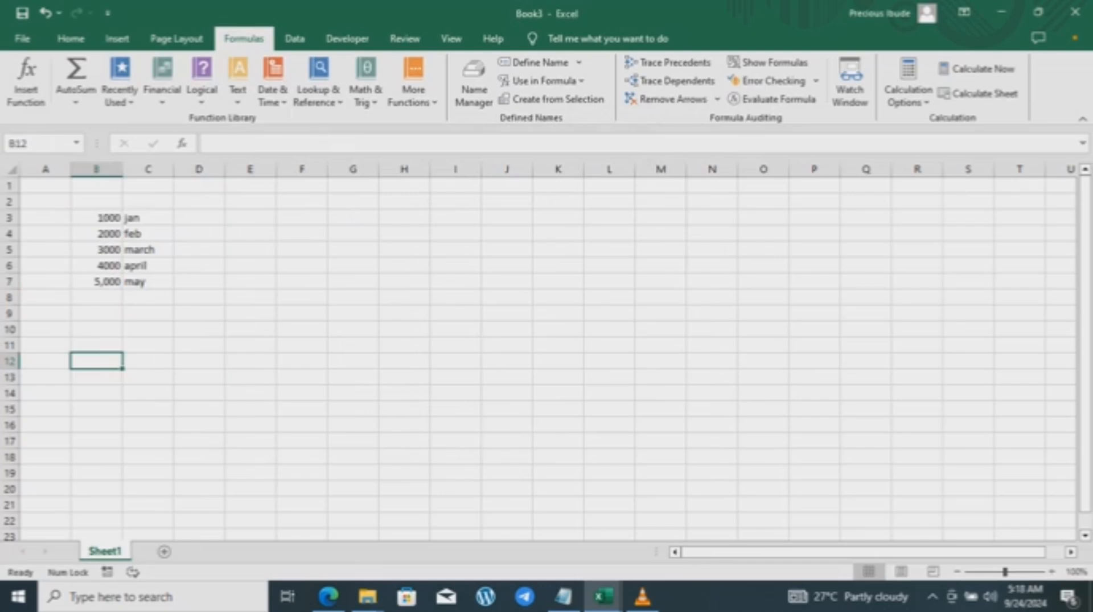
{"action": "left_click", "coordinate": [96, 218]}
{"action": "left_click_drag", "start_coordinate": [97, 218], "coordinate": [97, 281]}
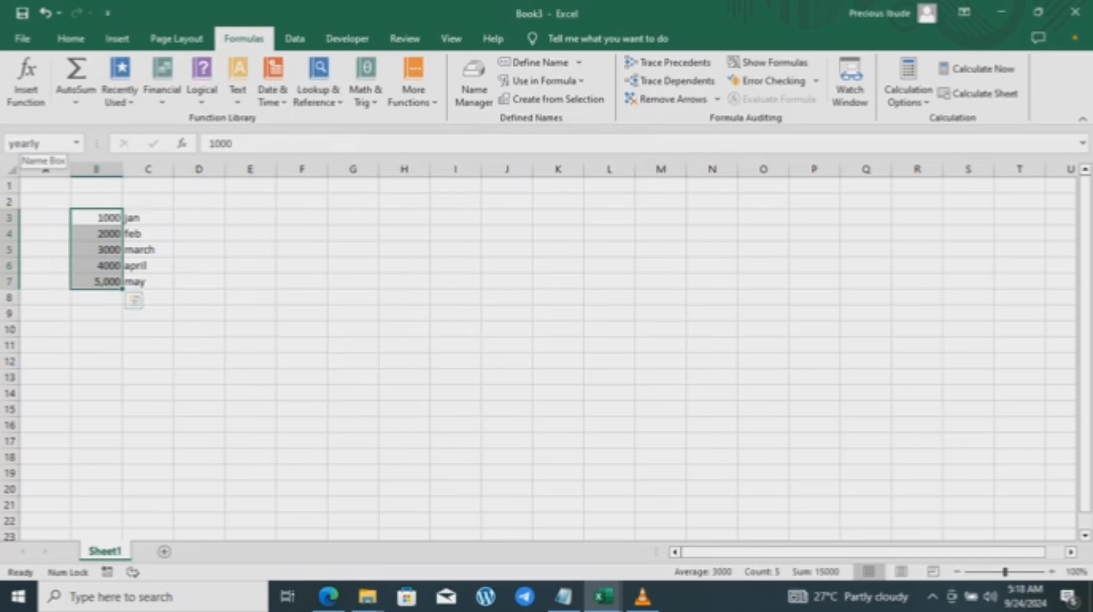
Total the named range in D9 with the formula = sum(yearly).
{"action": "left_click", "coordinate": [200, 314]}
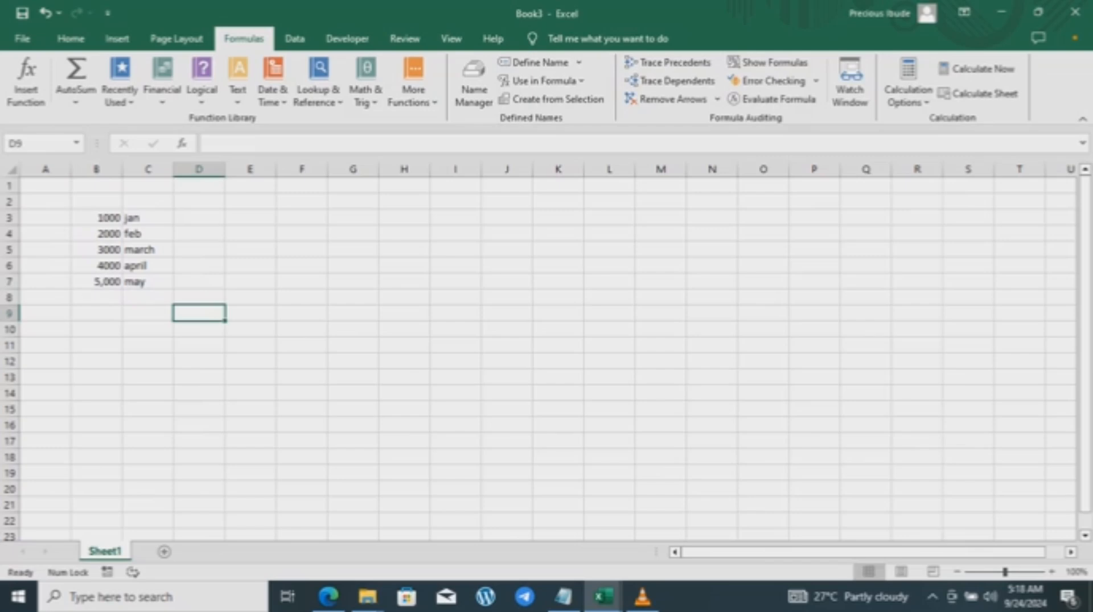
{"action": "type", "text": "="}
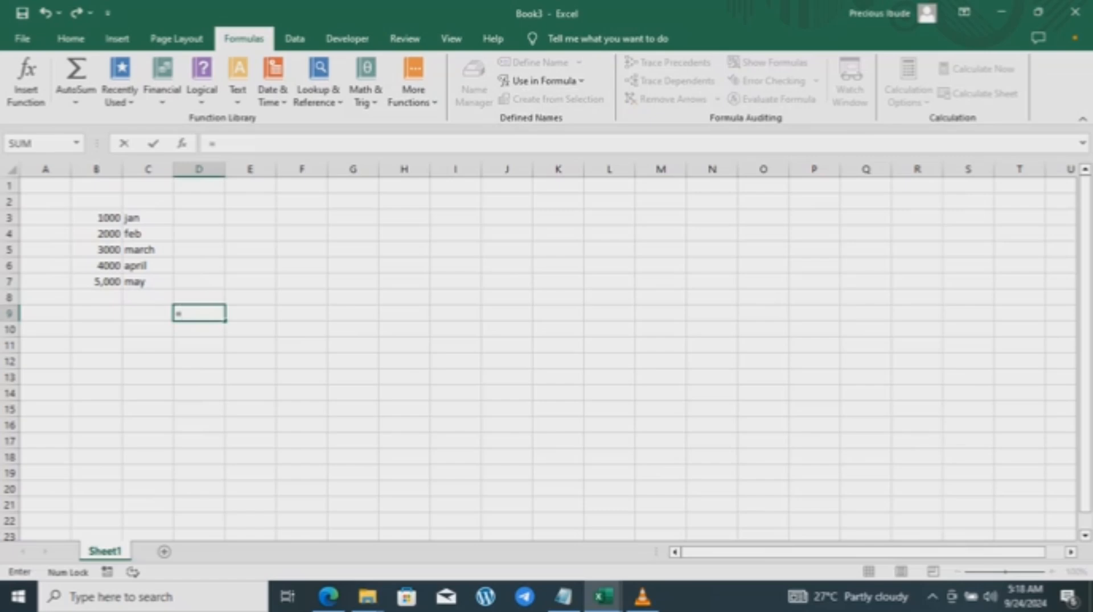
{"action": "type", "text": " sum"}
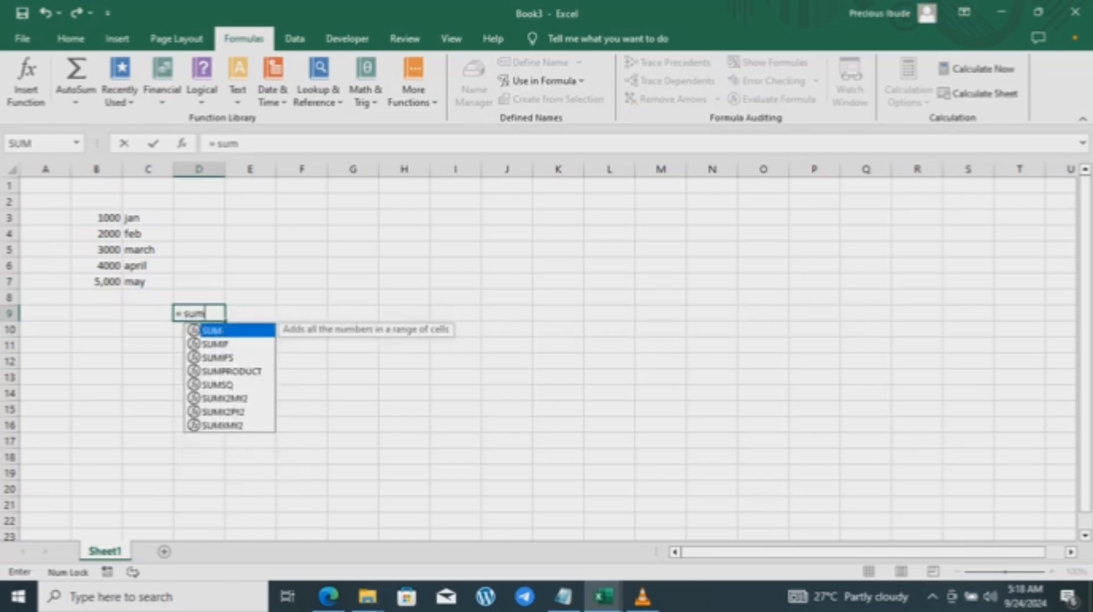
{"action": "type", "text": "(yea"}
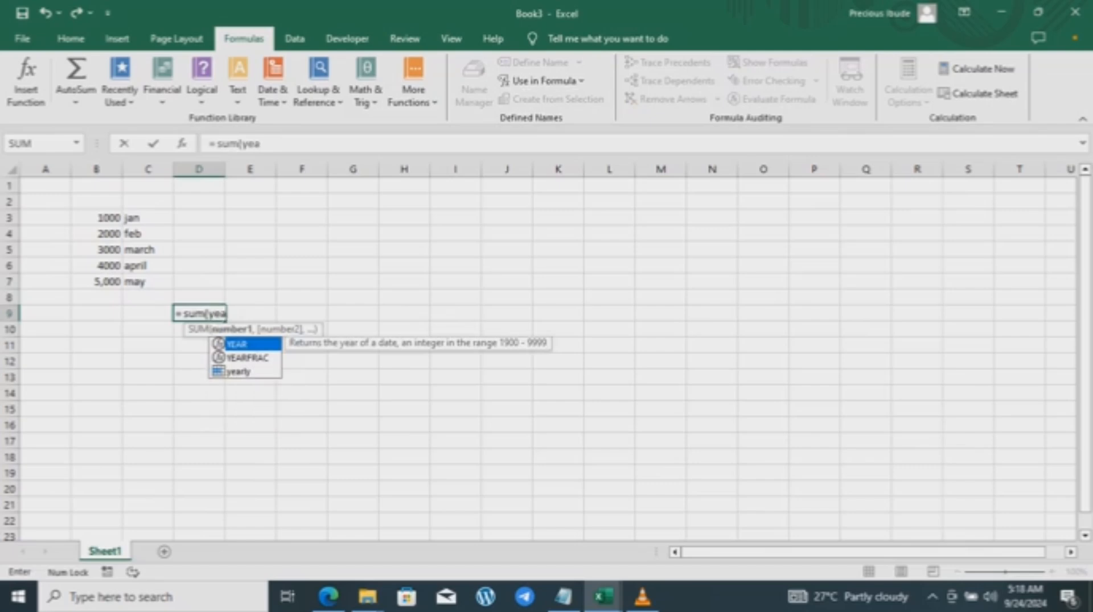
{"action": "type", "text": "rly"}
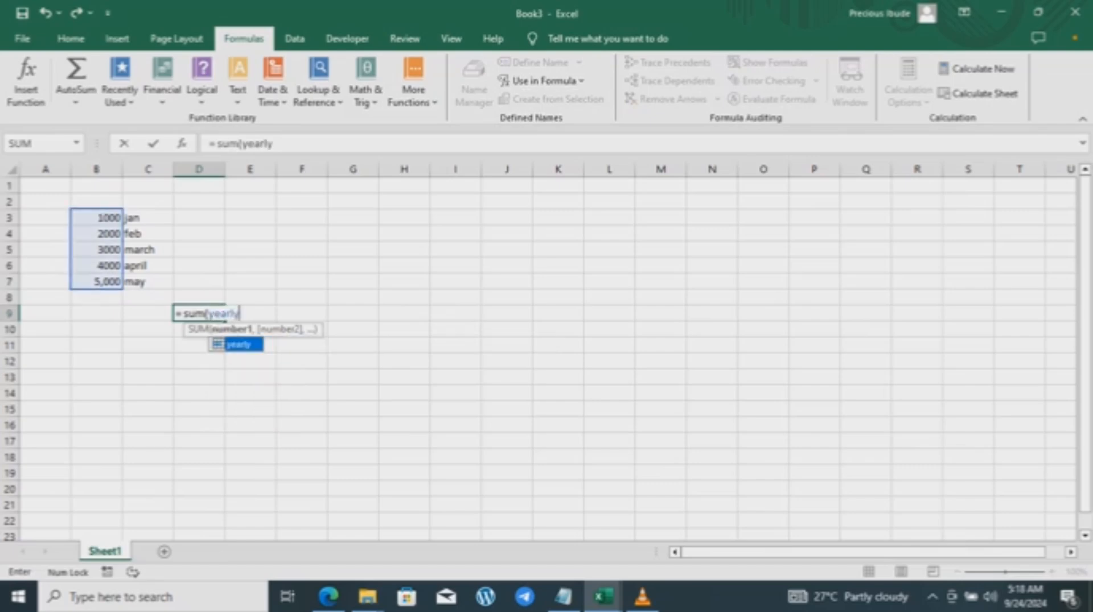
{"action": "type", "text": ")"}
{"action": "key", "text": "Return"}
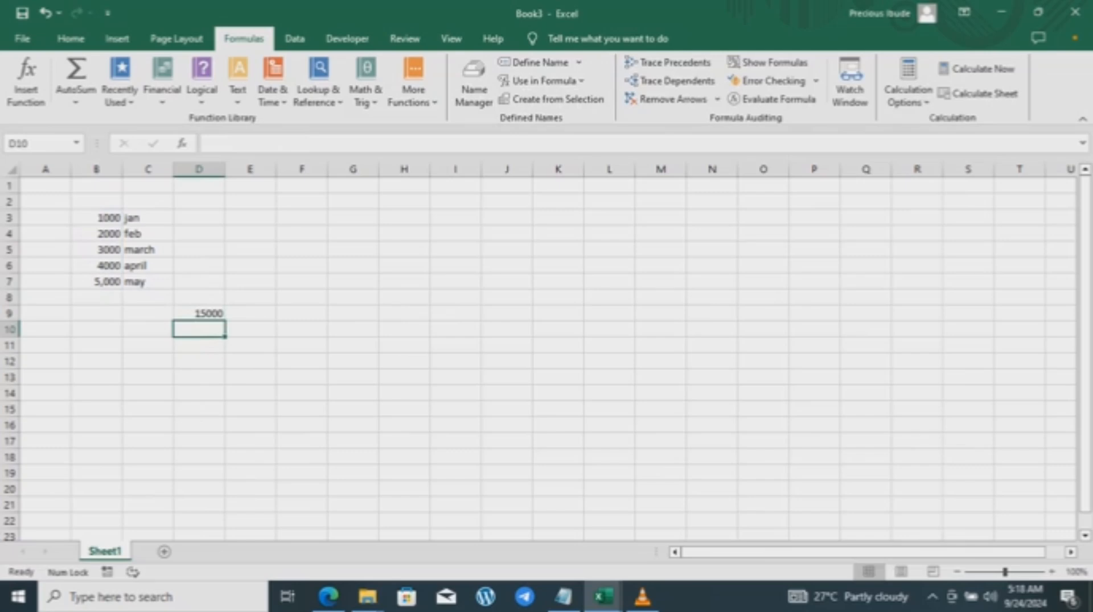
Try to average the named range in D10 with the formula = average (yearly), including a space before the bracket.
{"action": "left_click", "coordinate": [97, 234]}
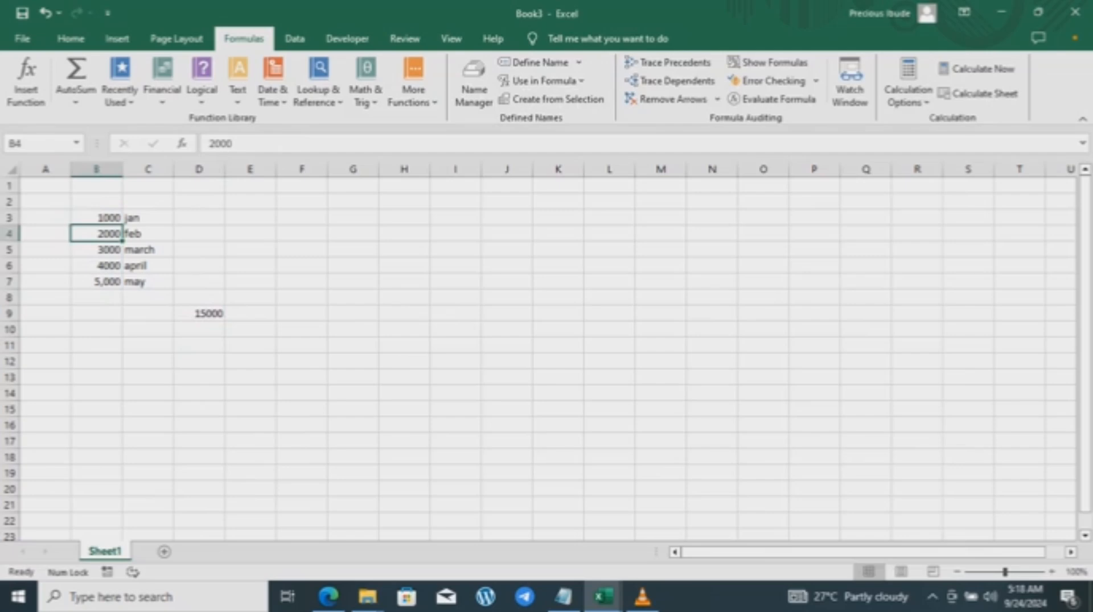
{"action": "left_click_drag", "start_coordinate": [96, 218], "coordinate": [96, 282]}
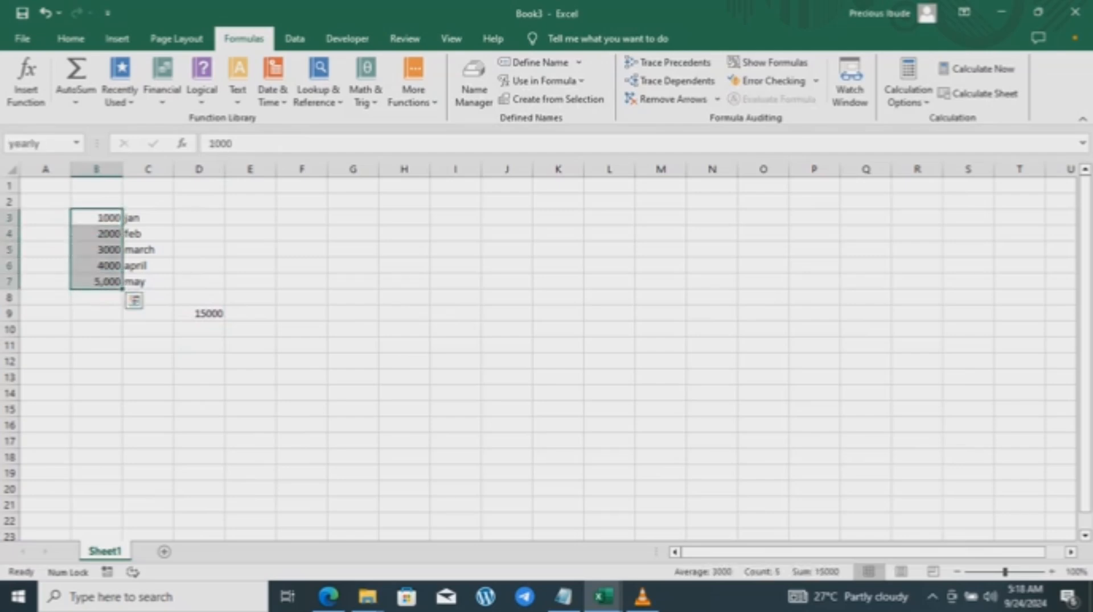
{"action": "left_click", "coordinate": [199, 362]}
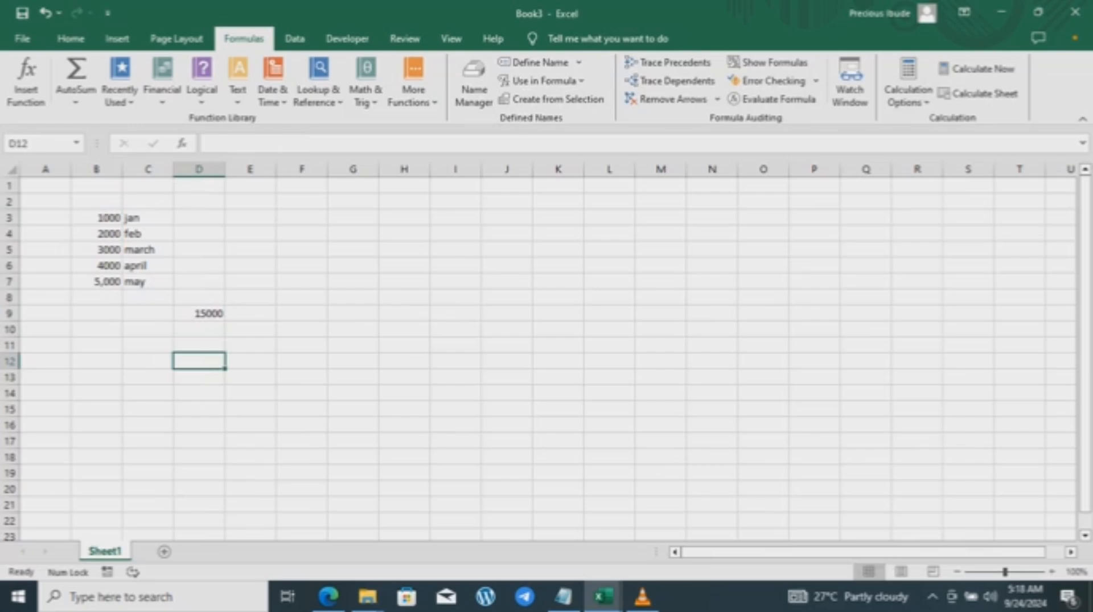
{"action": "left_click", "coordinate": [199, 330]}
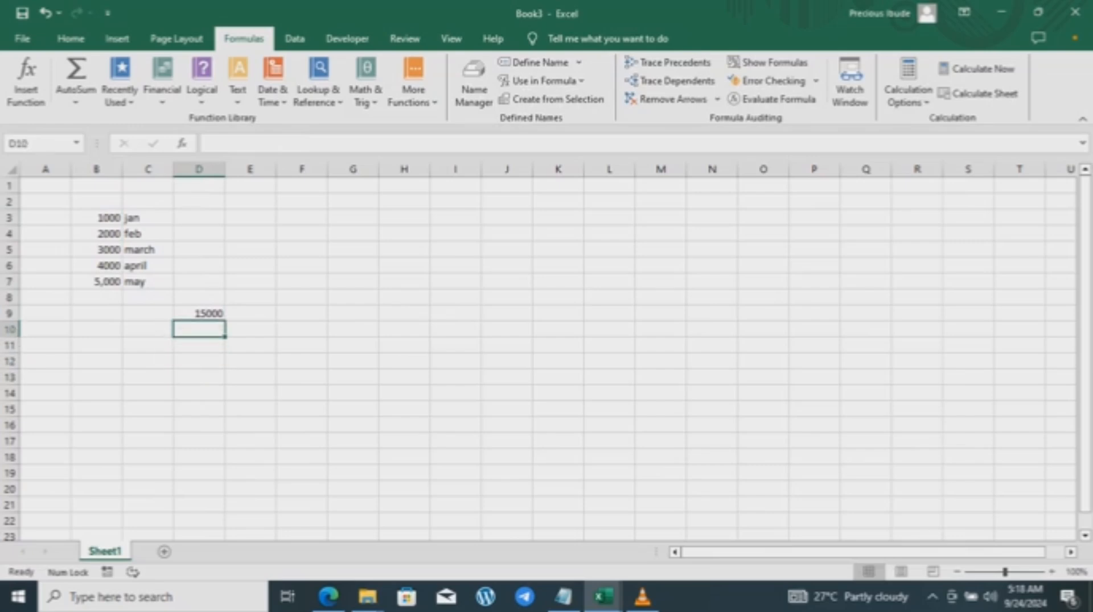
{"action": "type", "text": "="}
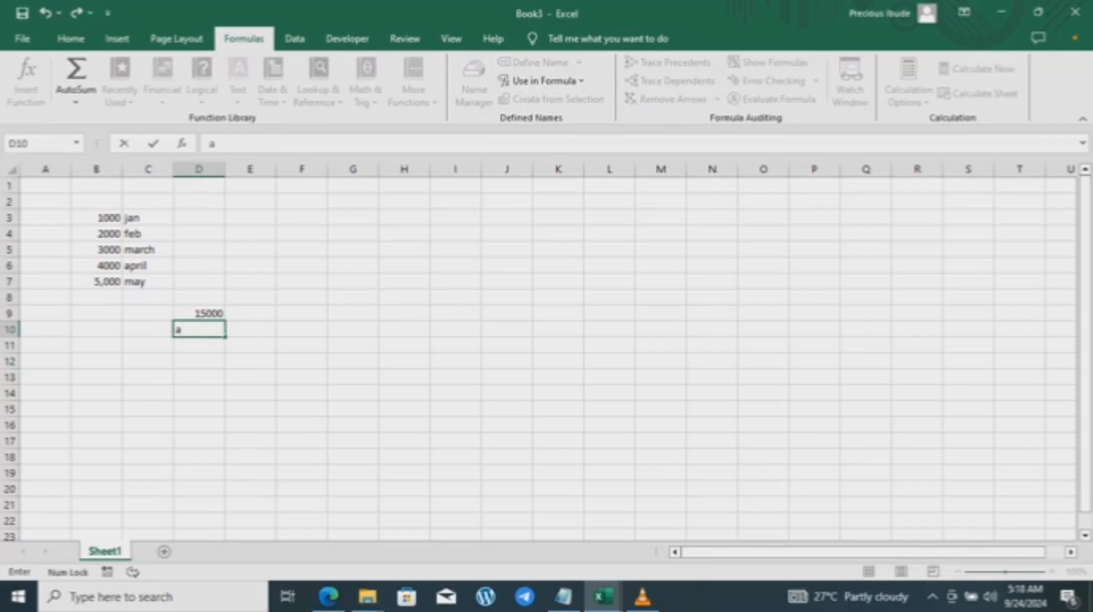
{"action": "key", "text": "Escape"}
{"action": "type", "text": "= aver"}
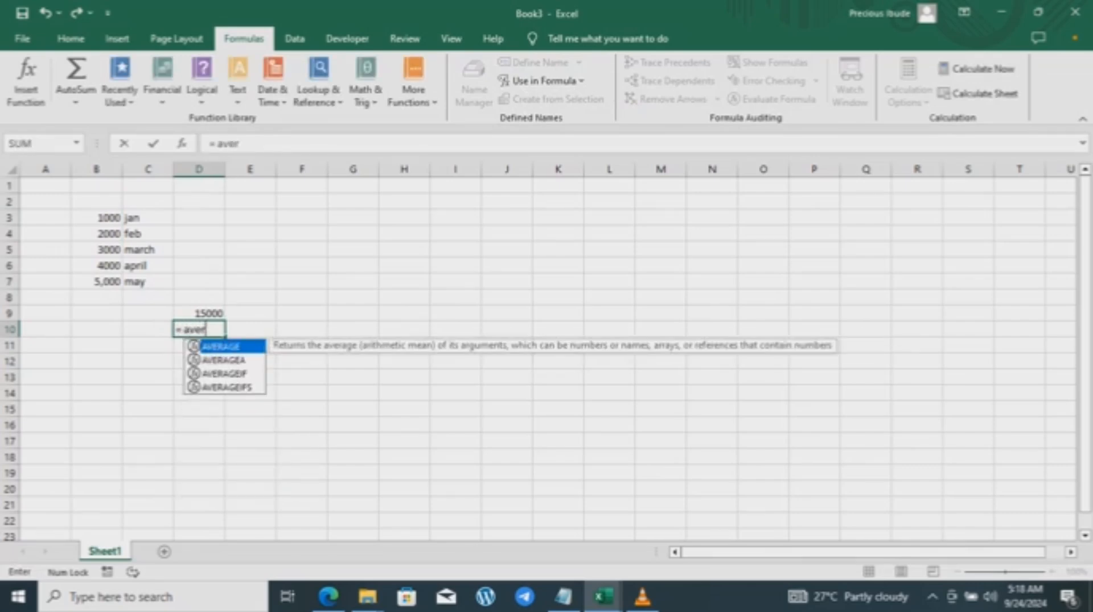
{"action": "type", "text": "age"}
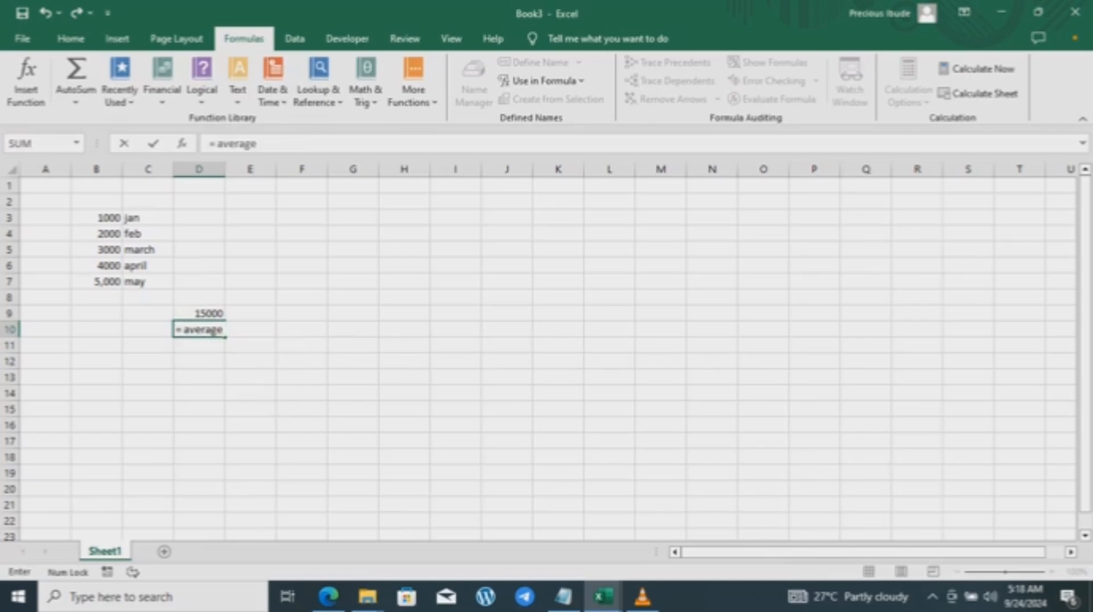
{"action": "type", "text": " (yea"}
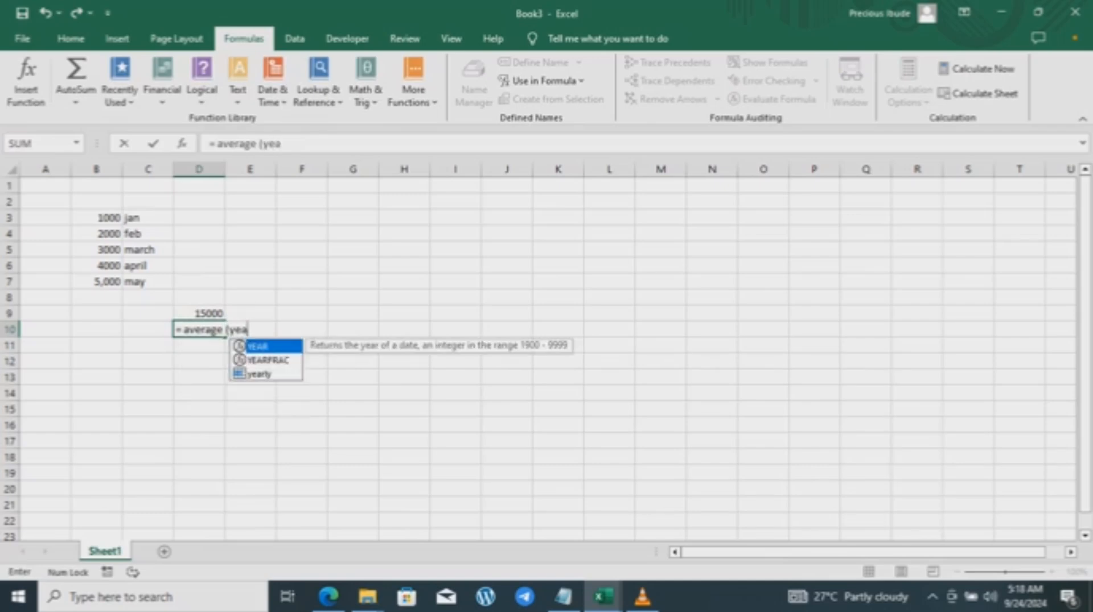
{"action": "type", "text": "rly"}
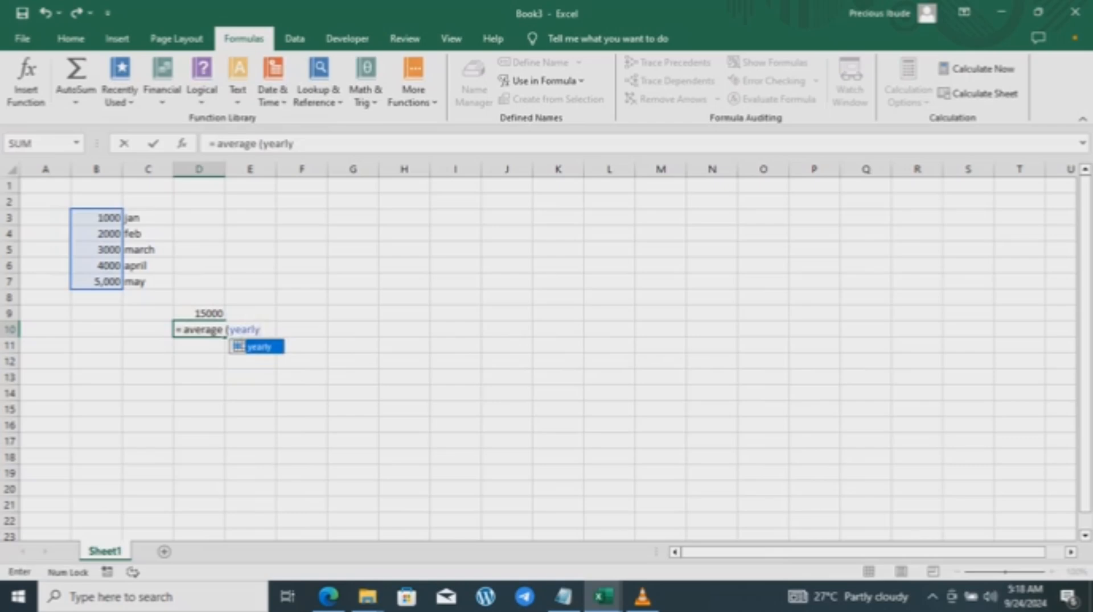
{"action": "type", "text": ")"}
{"action": "key", "text": "Return"}
{"action": "key", "text": "Return"}
{"action": "key", "text": "Return"}
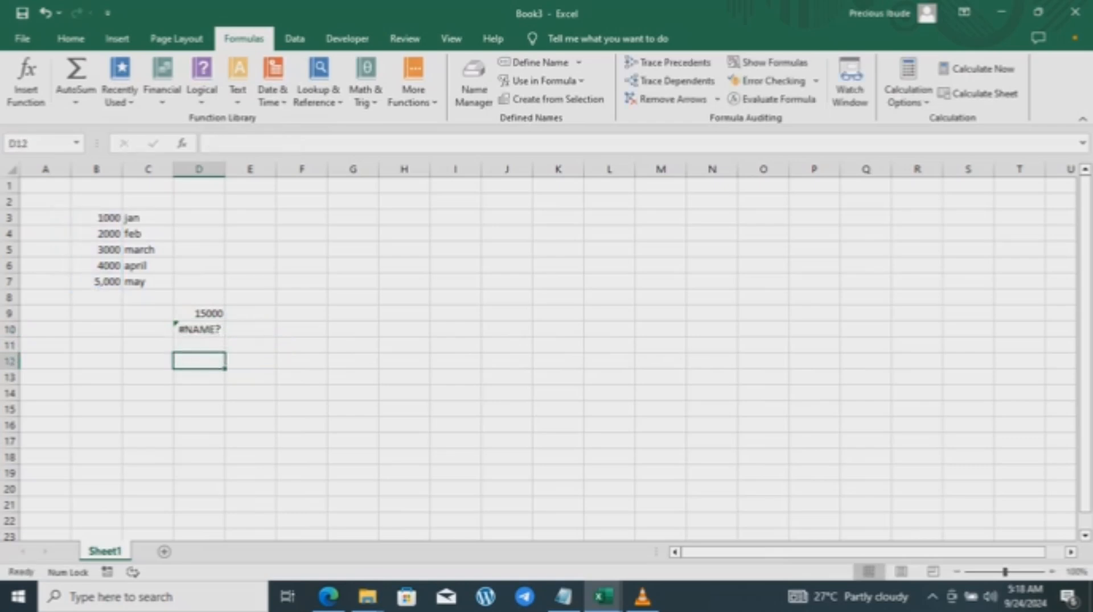
Rewrite the formula in D10 as = average(yearly), without a space before the bracket.
{"action": "left_click", "coordinate": [199, 329]}
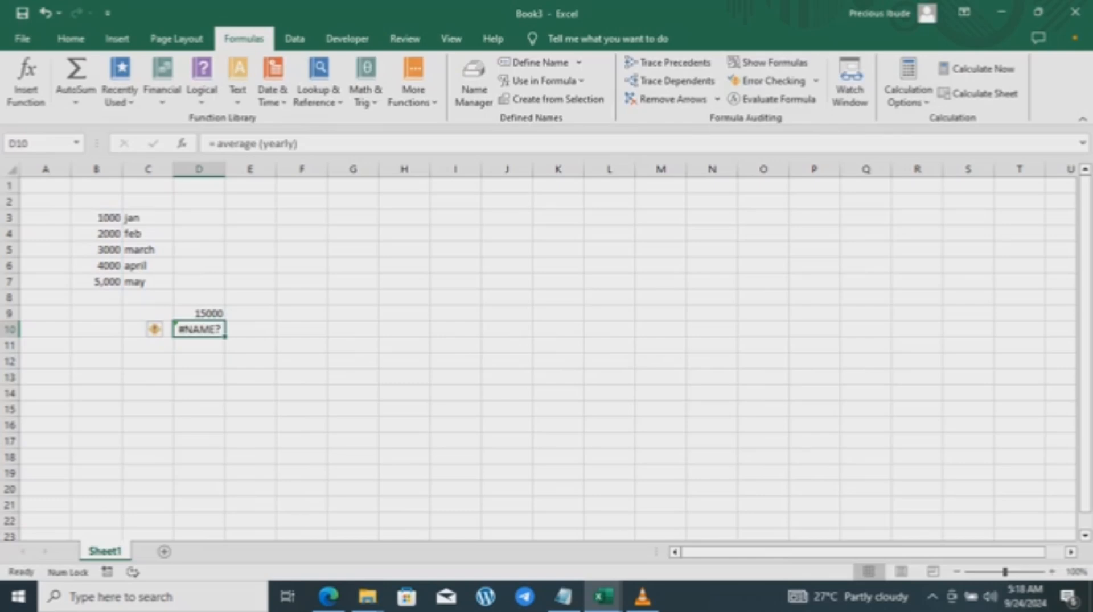
{"action": "double_click", "coordinate": [202, 330]}
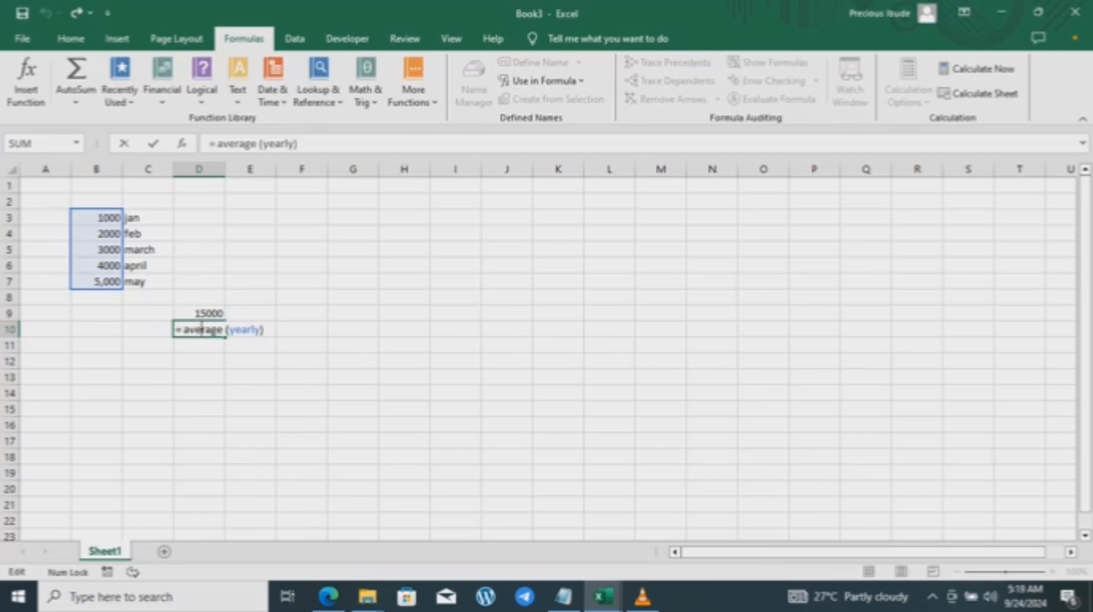
{"action": "key", "text": "BackSpace"}
{"action": "key", "text": "BackSpace"}
{"action": "key", "text": "BackSpace"}
{"action": "key", "text": "BackSpace"}
{"action": "key", "text": "BackSpace"}
{"action": "key", "text": "BackSpace"}
{"action": "key", "text": "BackSpace"}
{"action": "key", "text": "BackSpace"}
{"action": "key", "text": "BackSpace"}
{"action": "key", "text": "BackSpace"}
{"action": "key", "text": "BackSpace"}
{"action": "key", "text": "BackSpace"}
{"action": "key", "text": "BackSpace"}
{"action": "key", "text": "BackSpace"}
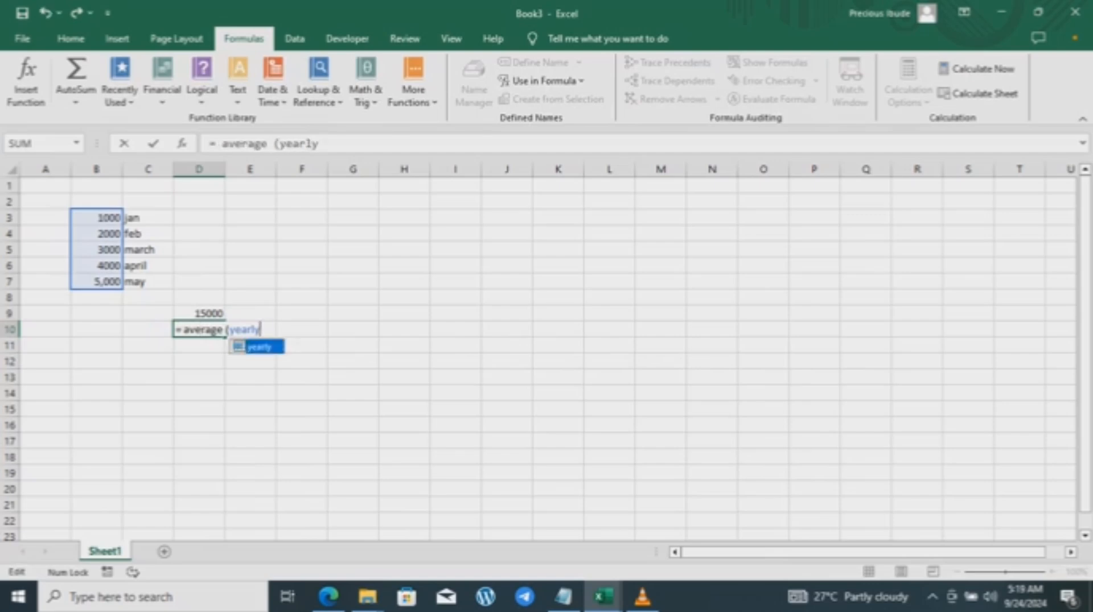
{"action": "key", "text": "BackSpace"}
{"action": "key", "text": "BackSpace"}
{"action": "type", "text": "a"}
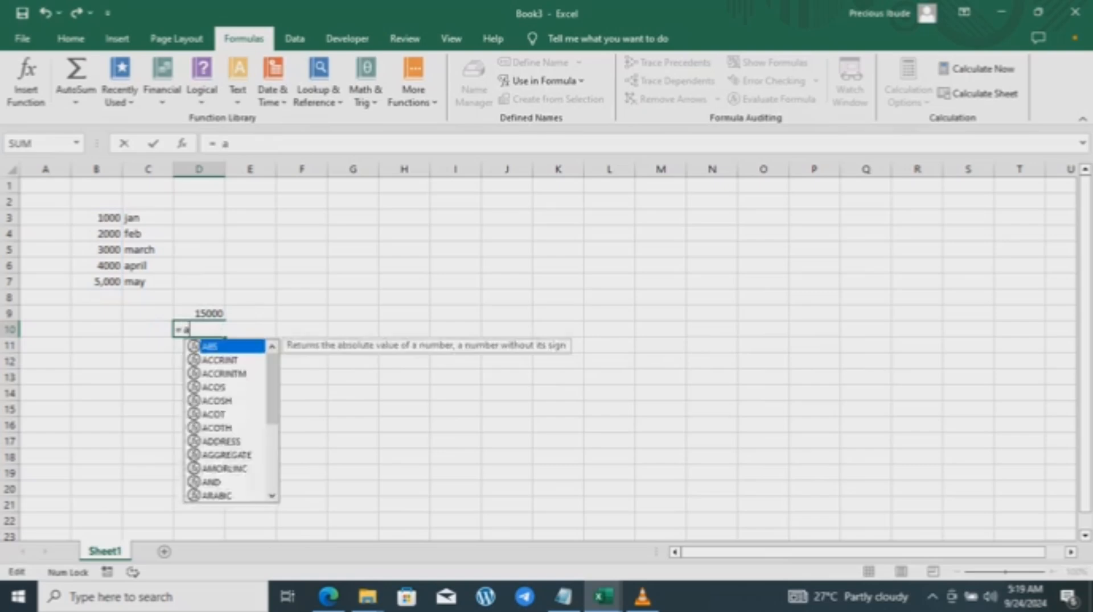
{"action": "type", "text": "verag"}
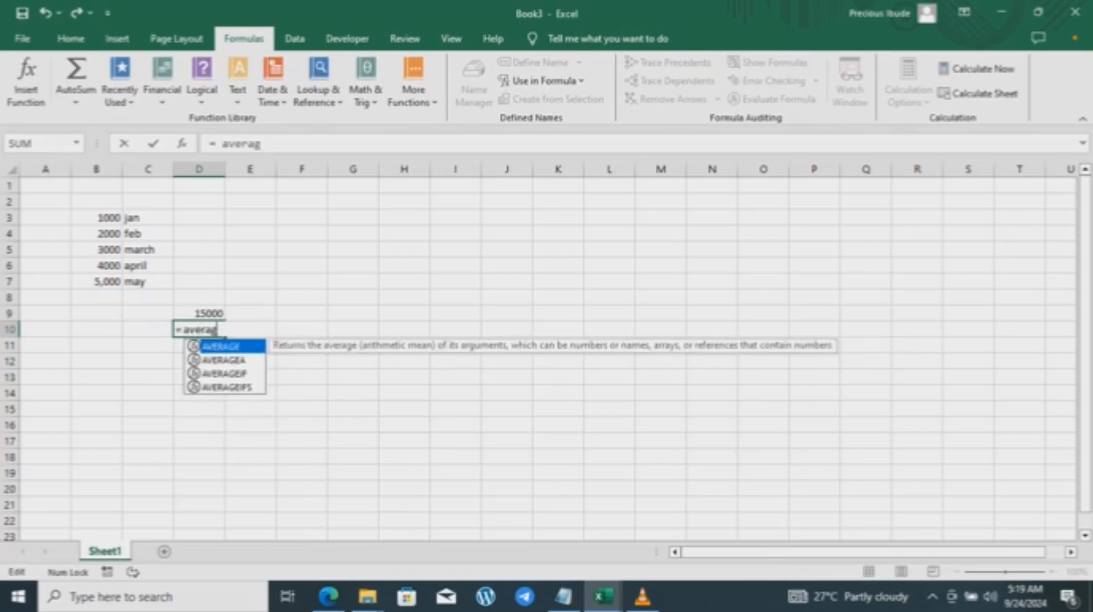
{"action": "type", "text": "e("}
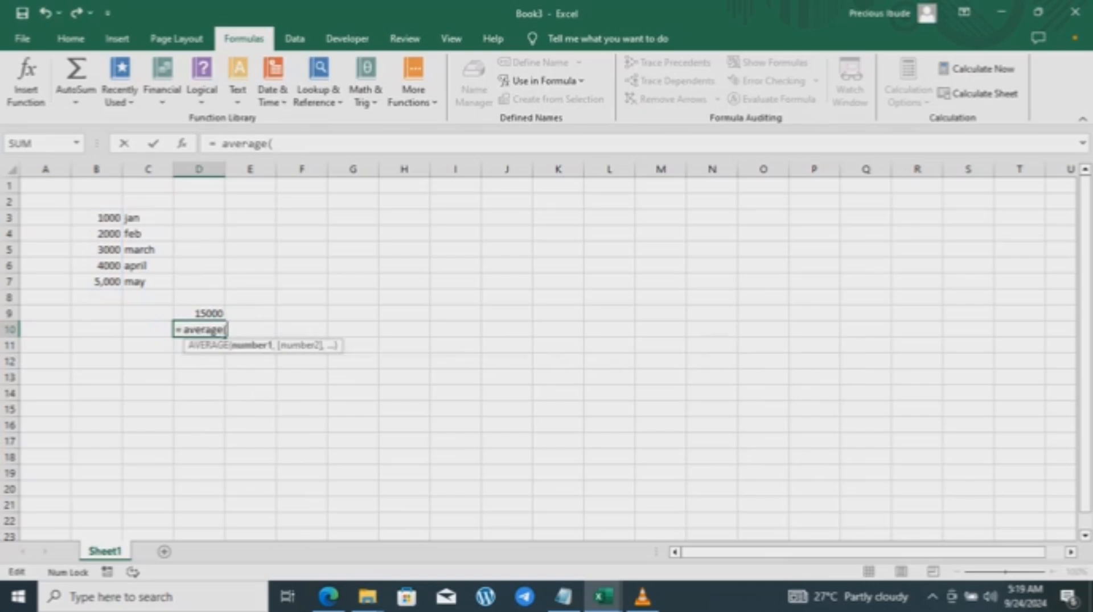
{"action": "type", "text": "year"}
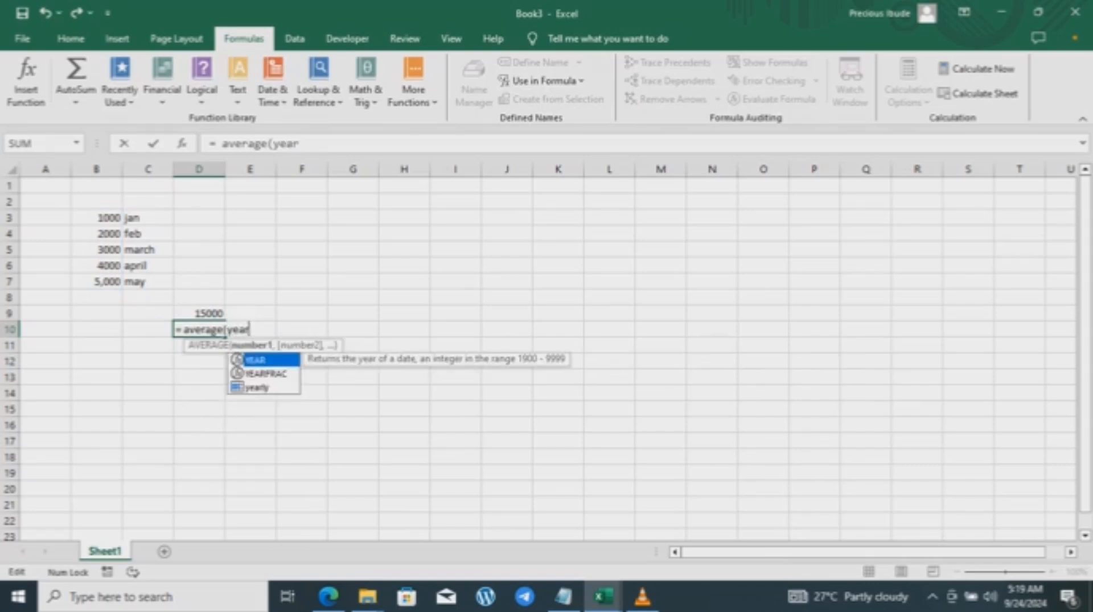
{"action": "type", "text": "ly)"}
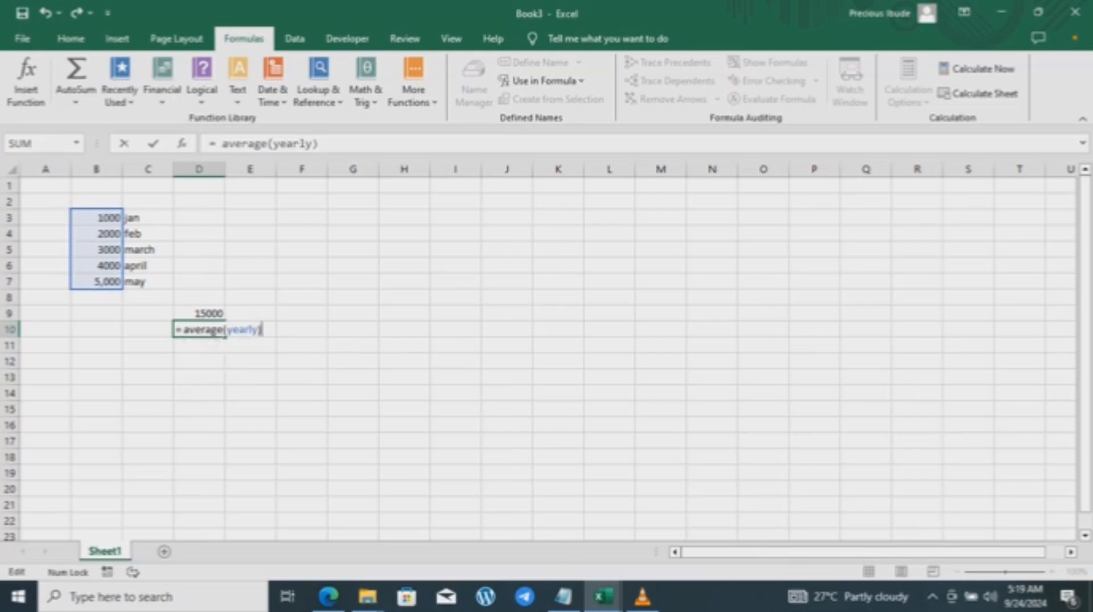
{"action": "key", "text": "Return"}
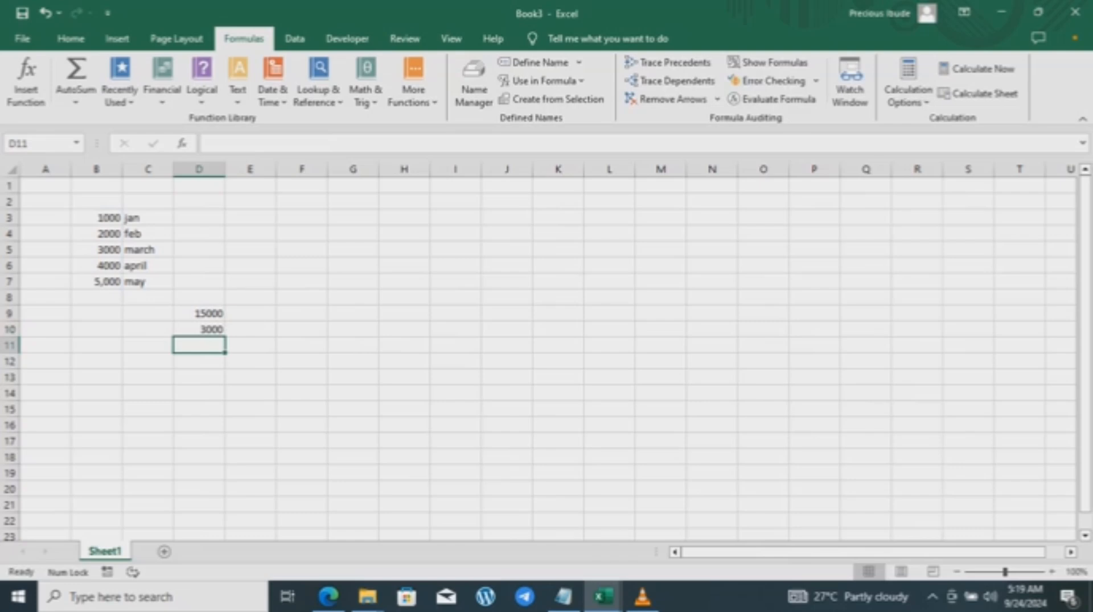
Total the amounts in B9 with a = sum( formula, picking the range B3:B7 on the sheet as its argument.
{"action": "left_click", "coordinate": [96, 313]}
{"action": "type", "text": "="}
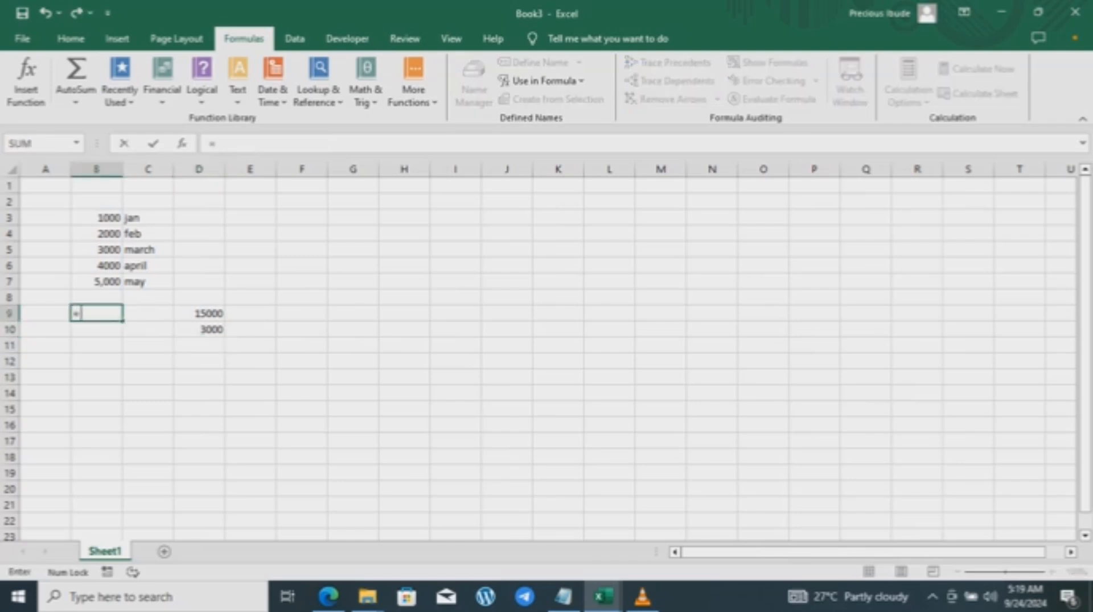
{"action": "type", "text": " sum("}
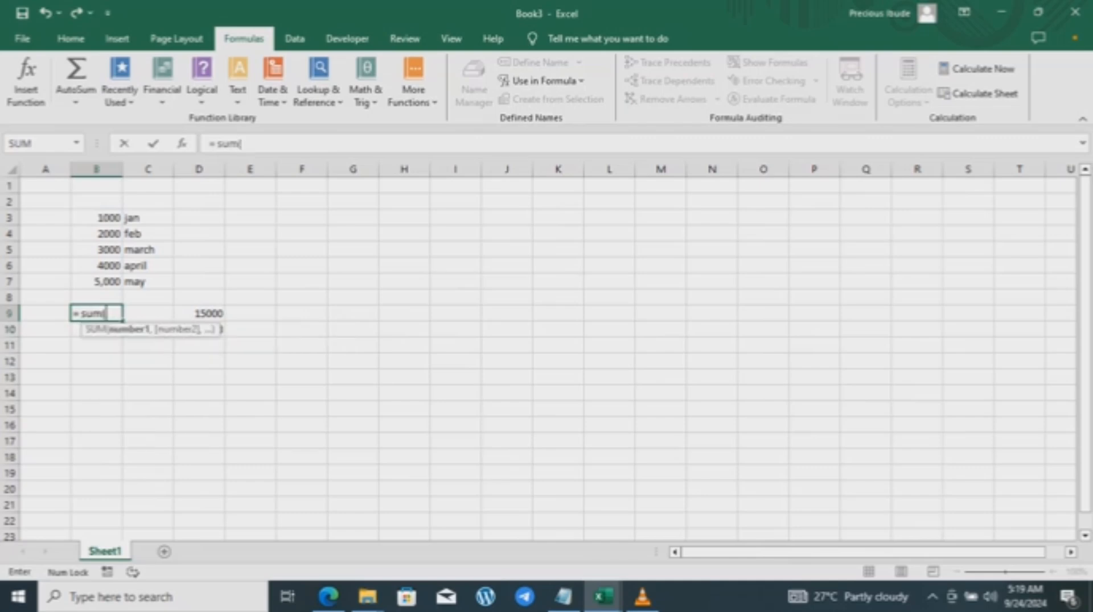
{"action": "left_click_drag", "start_coordinate": [96, 218], "coordinate": [96, 282]}
{"action": "type", "text": ")"}
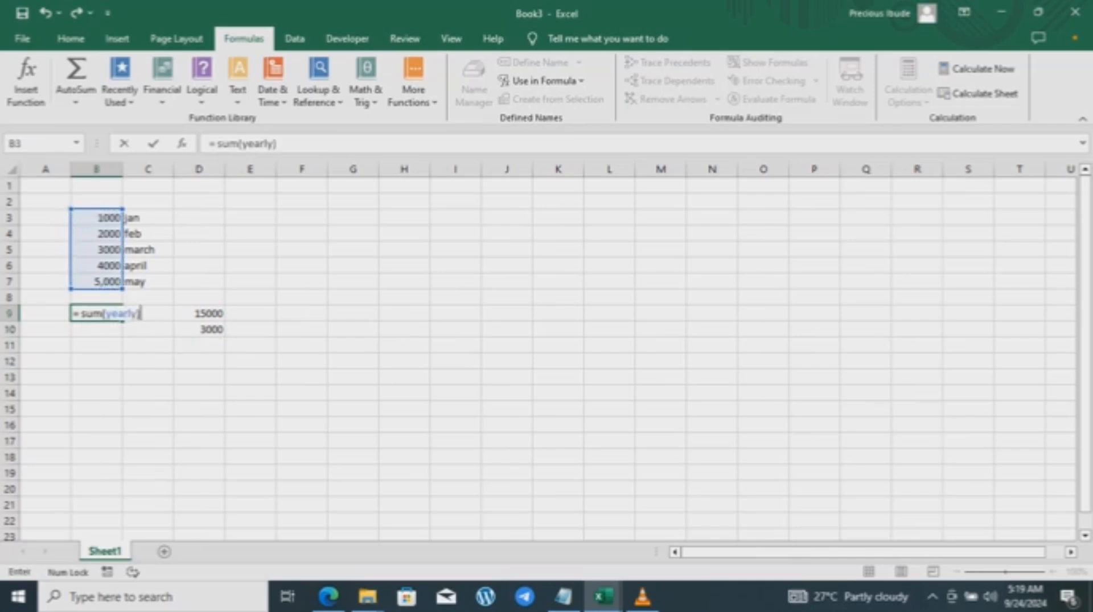
{"action": "key", "text": "Return"}
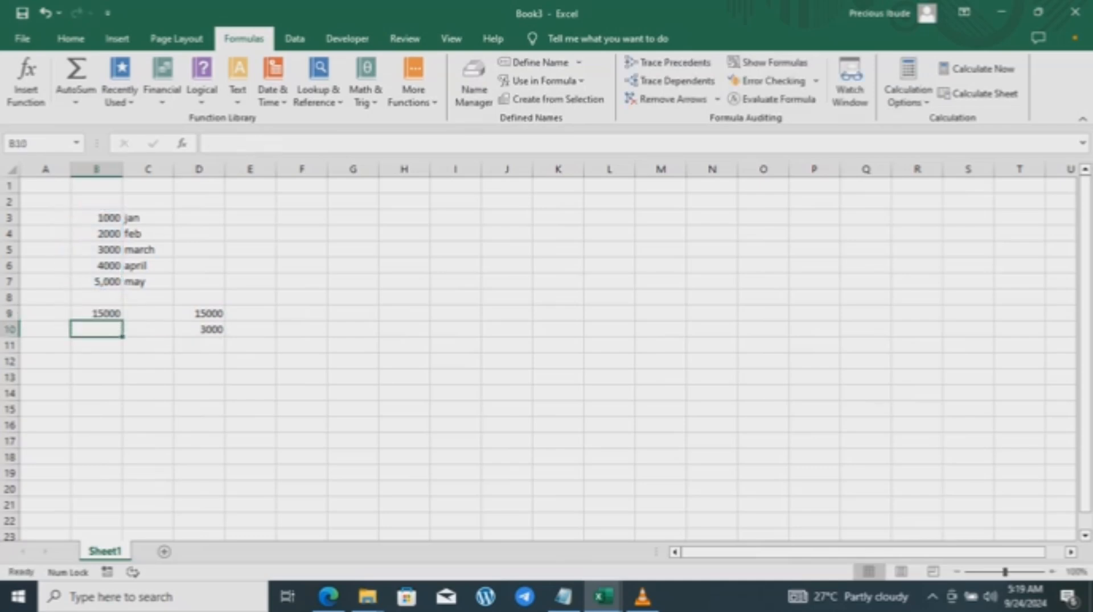
Average the amounts in B10 with an = average( formula, picking the range B3:B7 on the sheet as its argument.
{"action": "type", "text": "="}
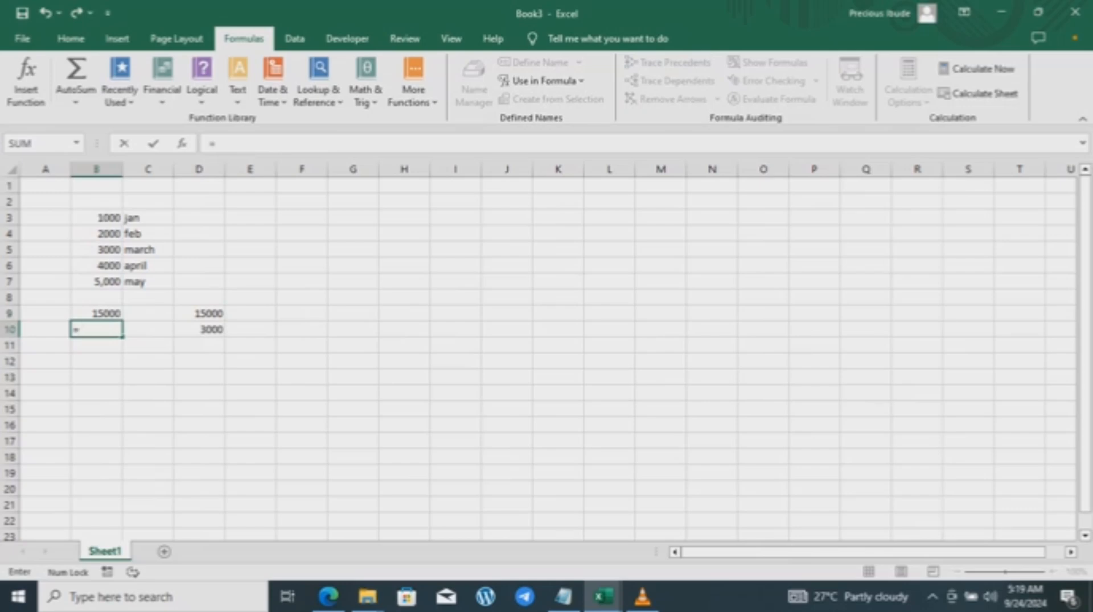
{"action": "type", "text": " ave"}
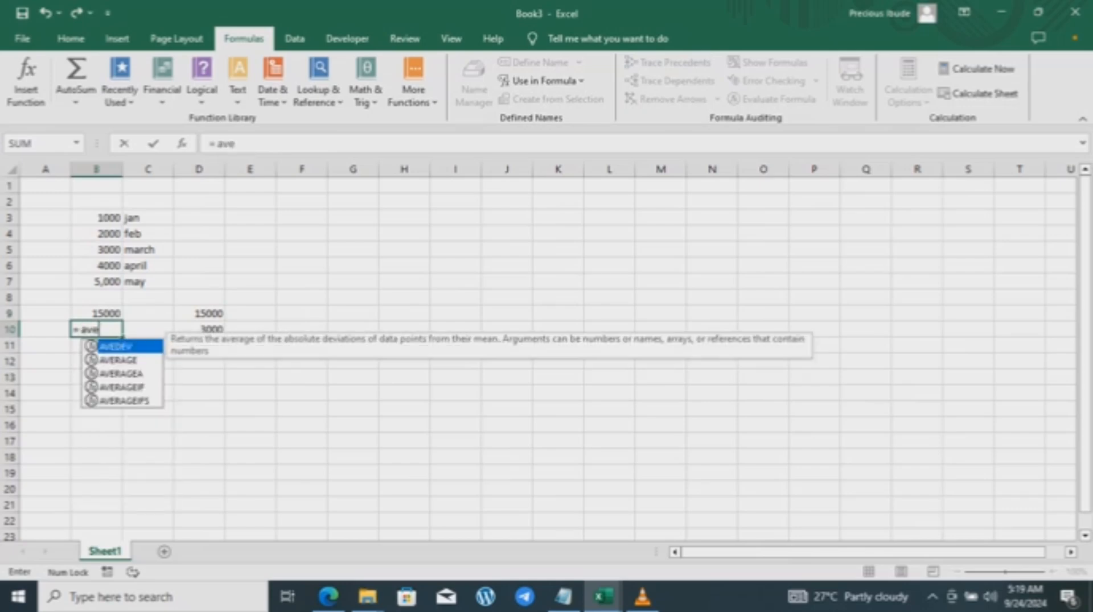
{"action": "type", "text": "rage"}
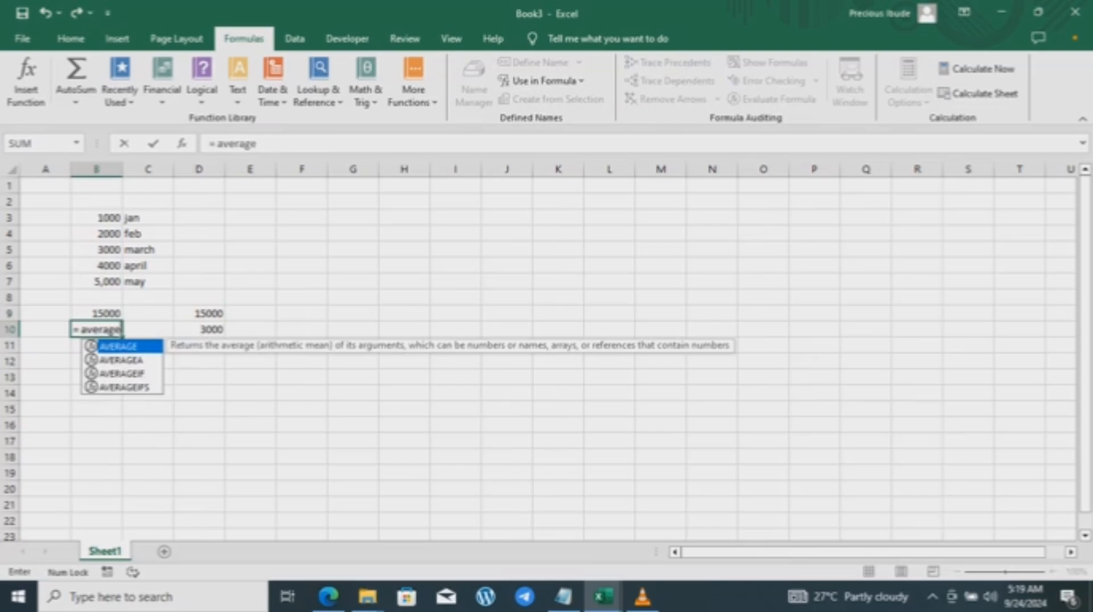
{"action": "type", "text": "("}
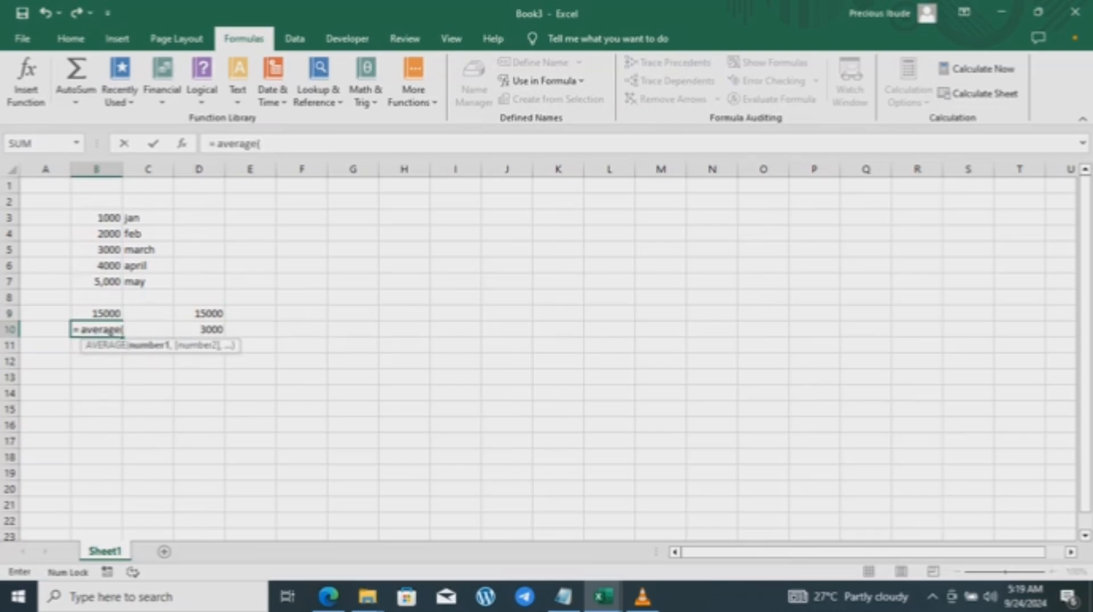
{"action": "left_click_drag", "start_coordinate": [97, 218], "coordinate": [97, 282]}
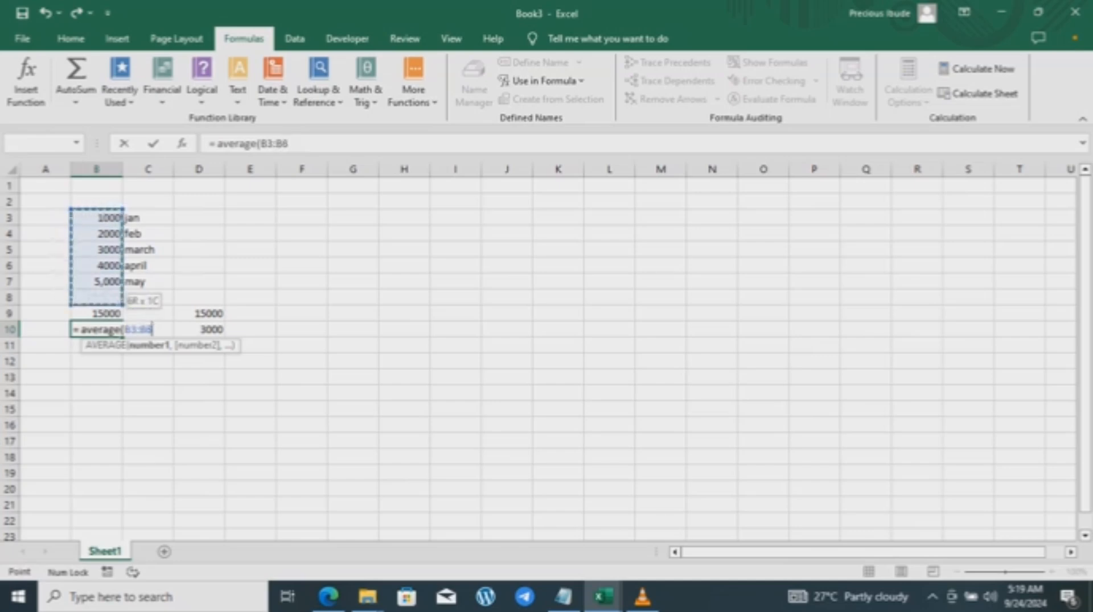
{"action": "type", "text": ")"}
{"action": "key", "text": "Return"}
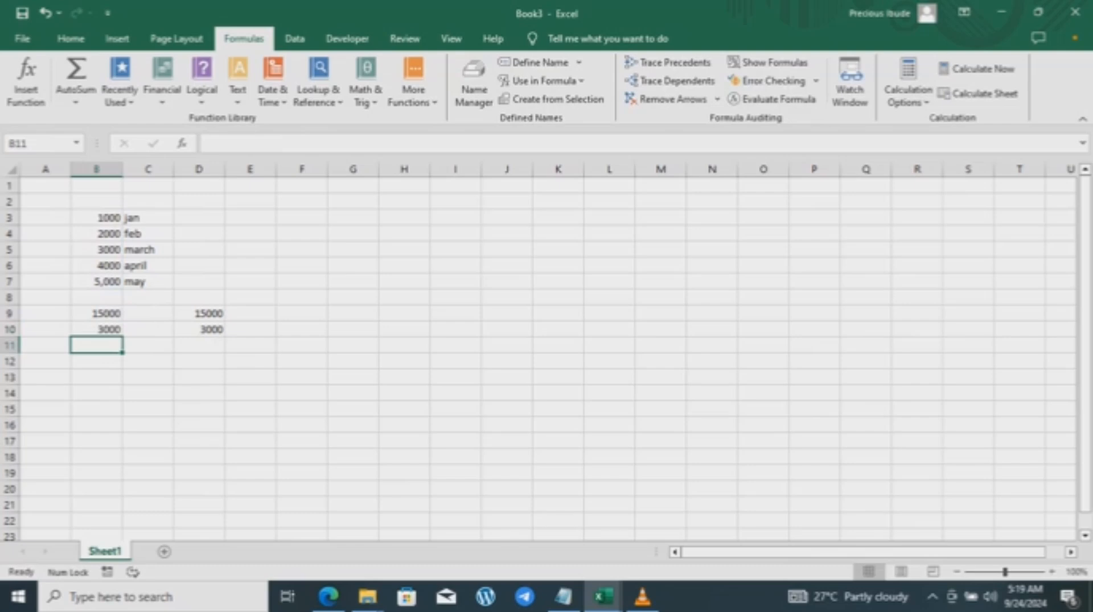
Compare the sum and average formulas in B9 and B10 with those in D9 and D10.
{"action": "left_click", "coordinate": [97, 330]}
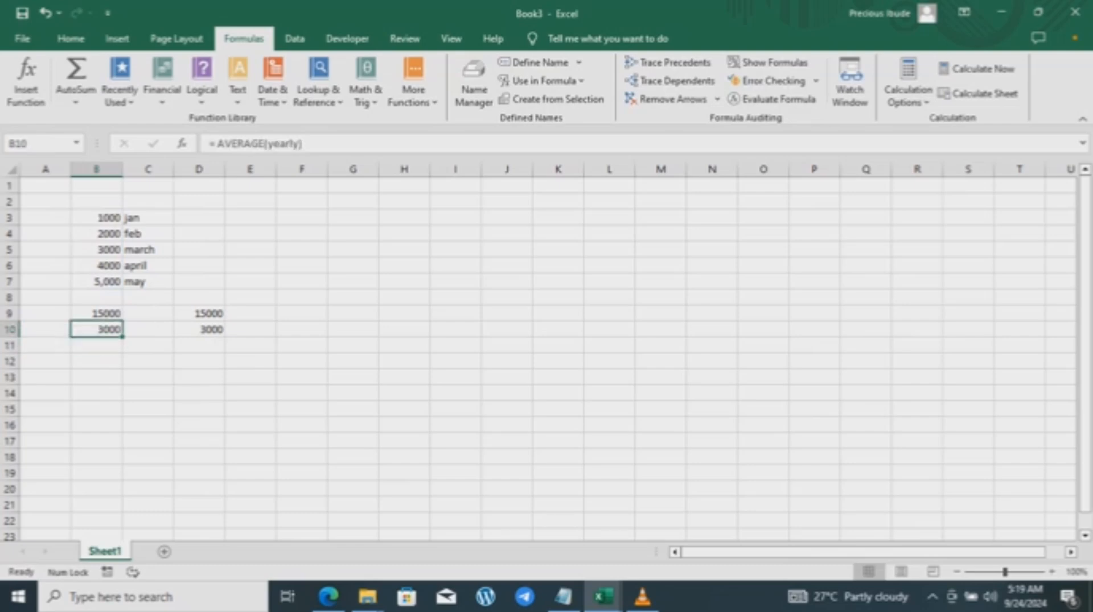
{"action": "left_click", "coordinate": [199, 314]}
{"action": "left_click", "coordinate": [199, 345]}
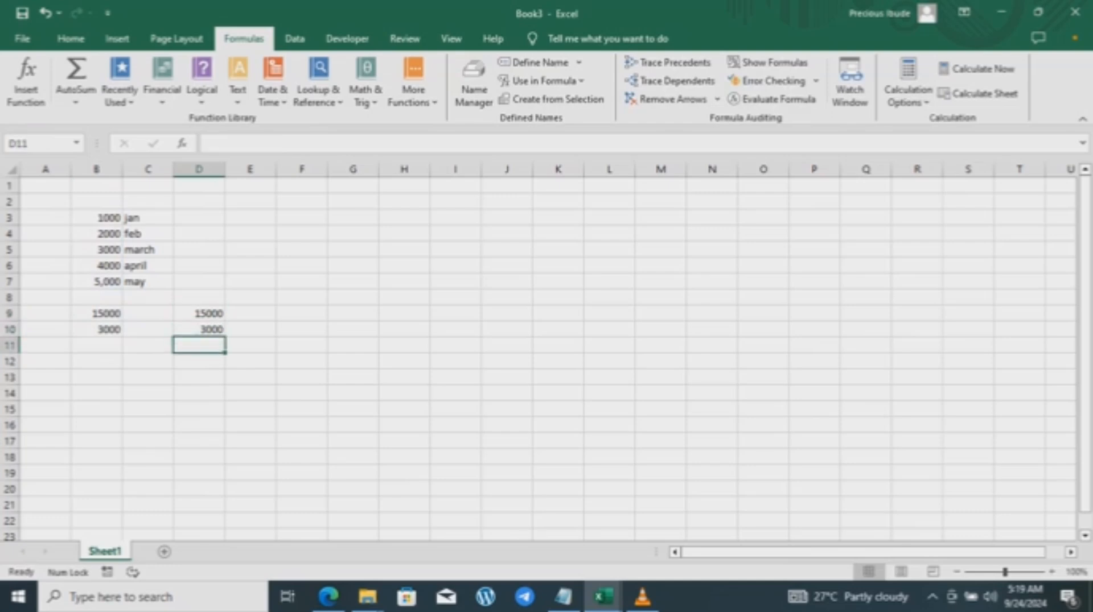
{"action": "left_click", "coordinate": [199, 330]}
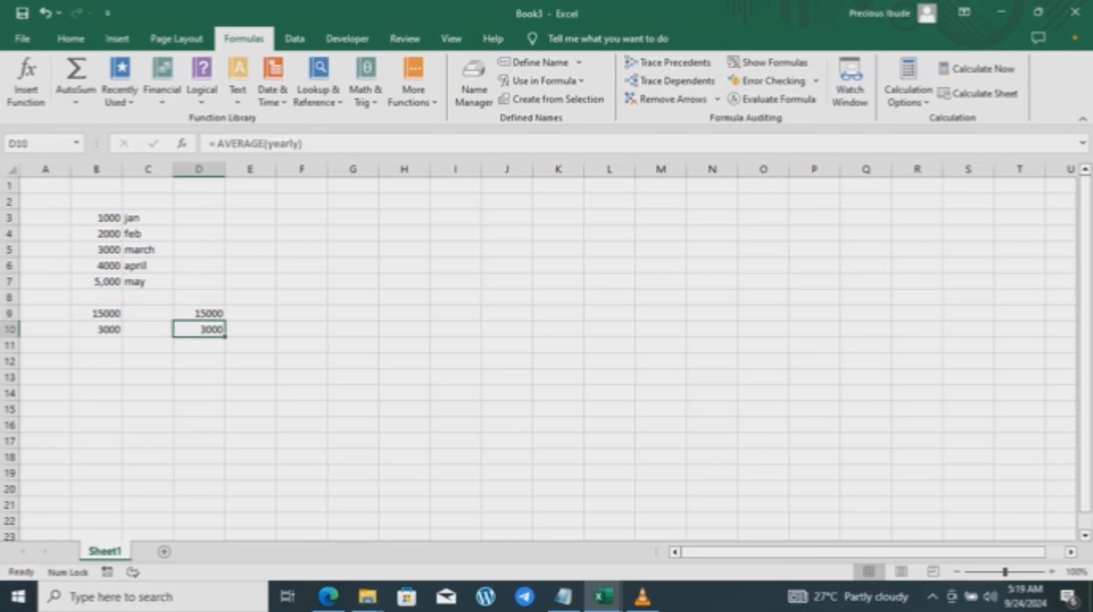
{"action": "left_click", "coordinate": [96, 314]}
{"action": "left_click", "coordinate": [199, 314]}
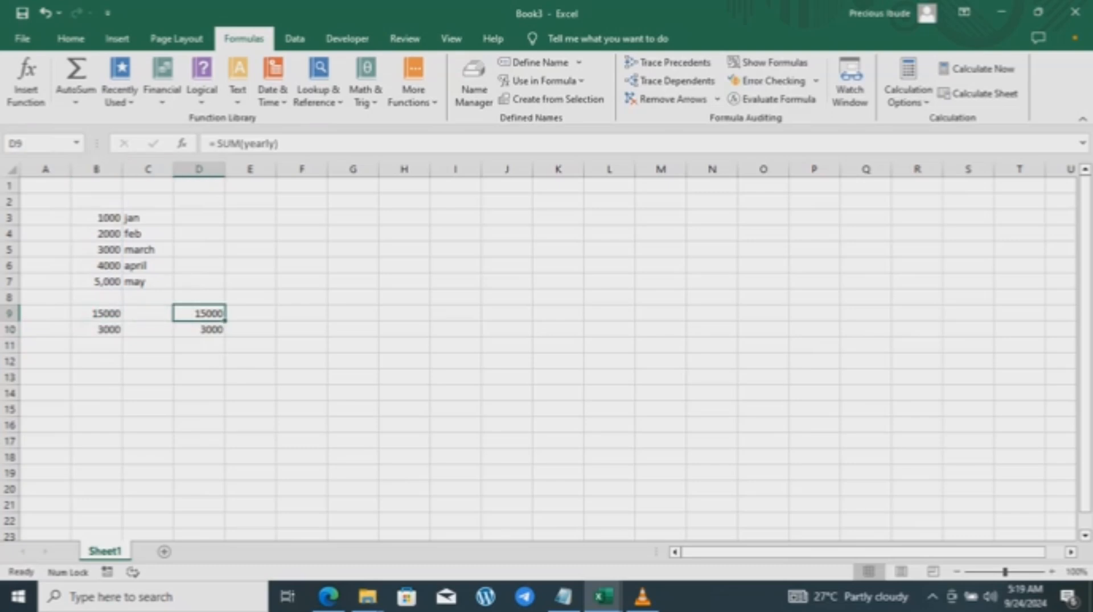